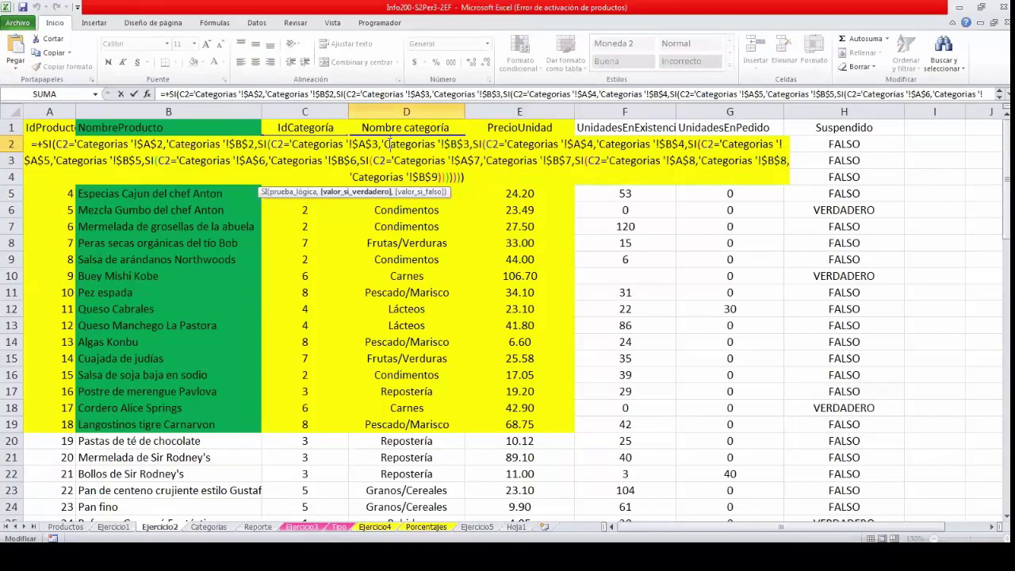
# Close the category formula in D2 and review the credit requirements and the Forma1 and Forma2 columns on the Ejercicio3 sheet.
pyautogui.press('Return')
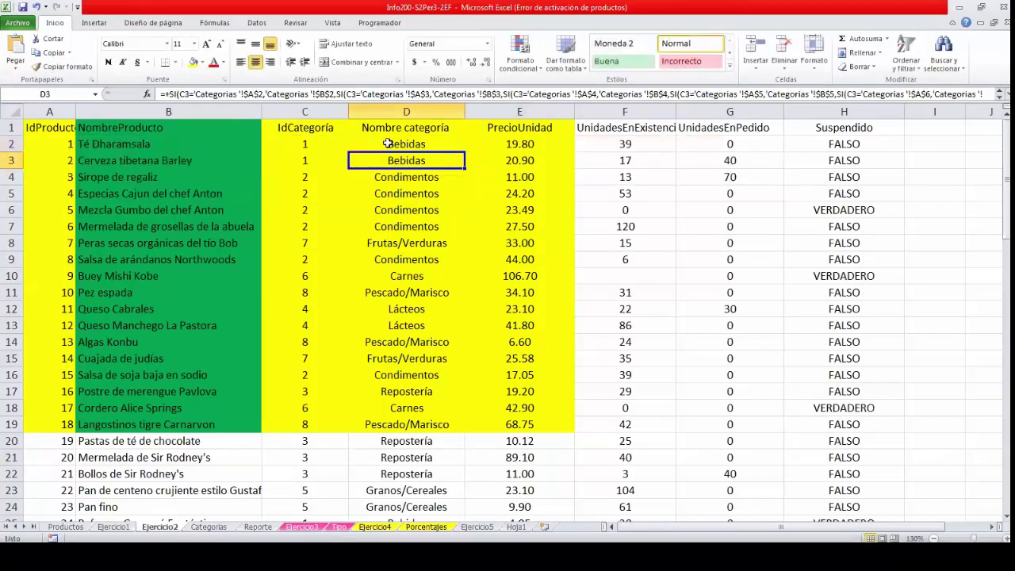
pyautogui.click(301, 526)
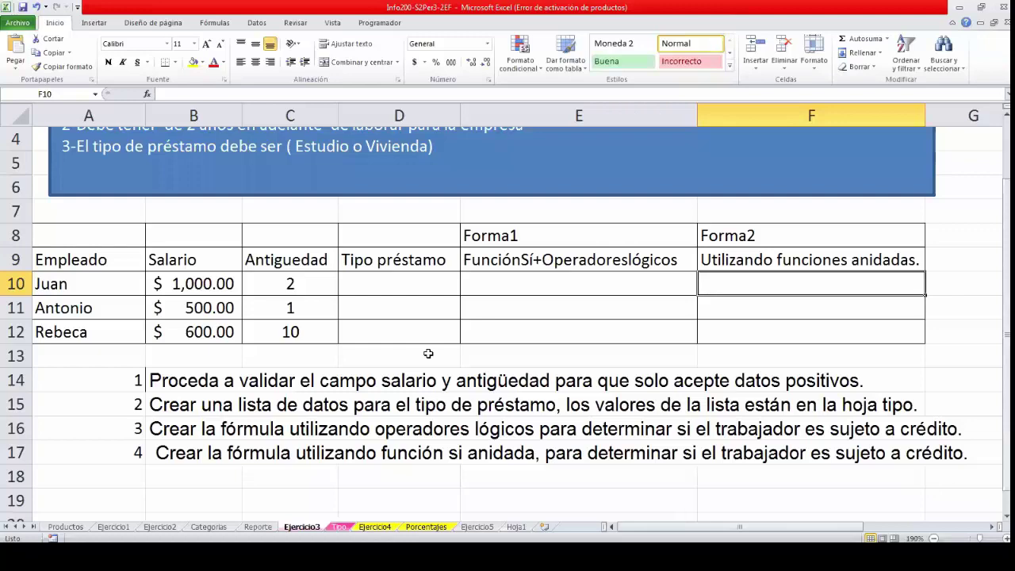
pyautogui.scroll(1, 428, 353)
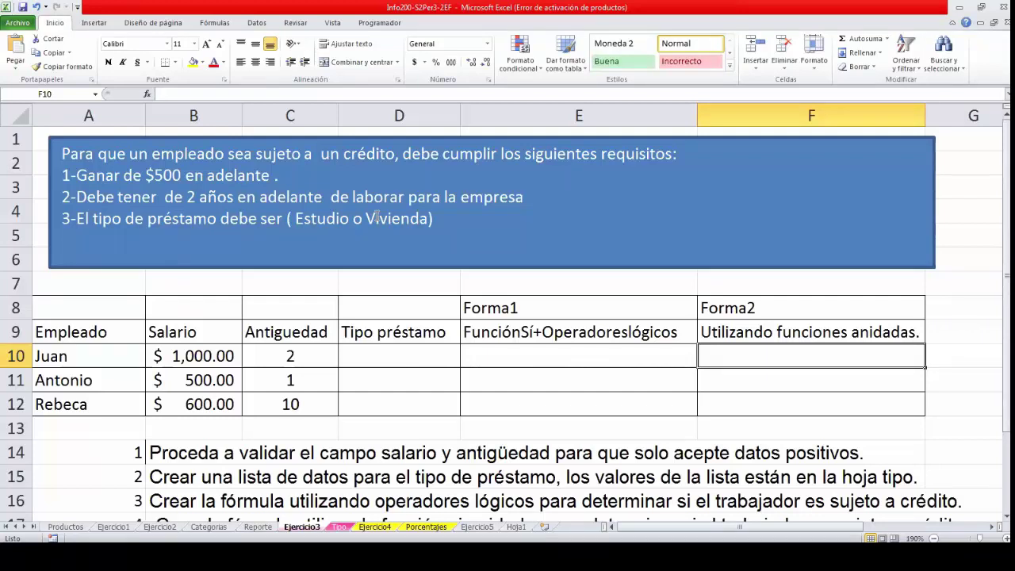
pyautogui.scroll(-2, 378, 217)
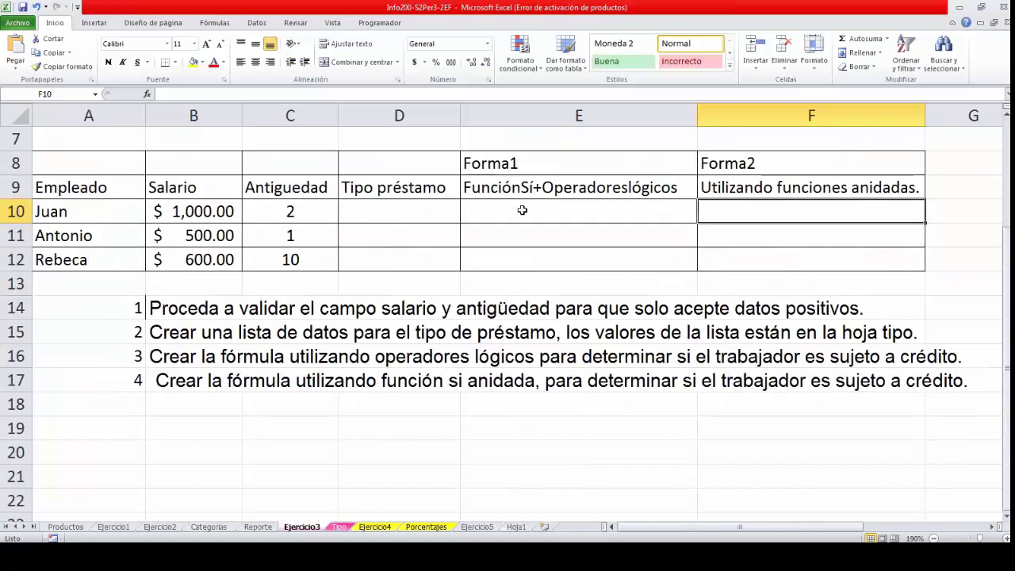
pyautogui.moveTo(526, 203); pyautogui.dragTo(528, 252)
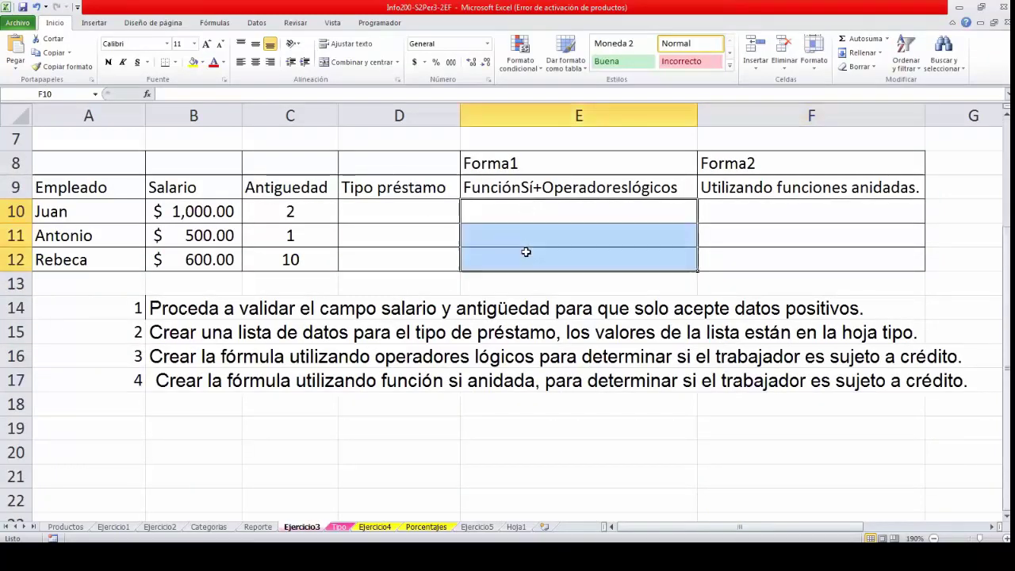
pyautogui.click(732, 203)
pyautogui.moveTo(733, 203); pyautogui.dragTo(734, 260)
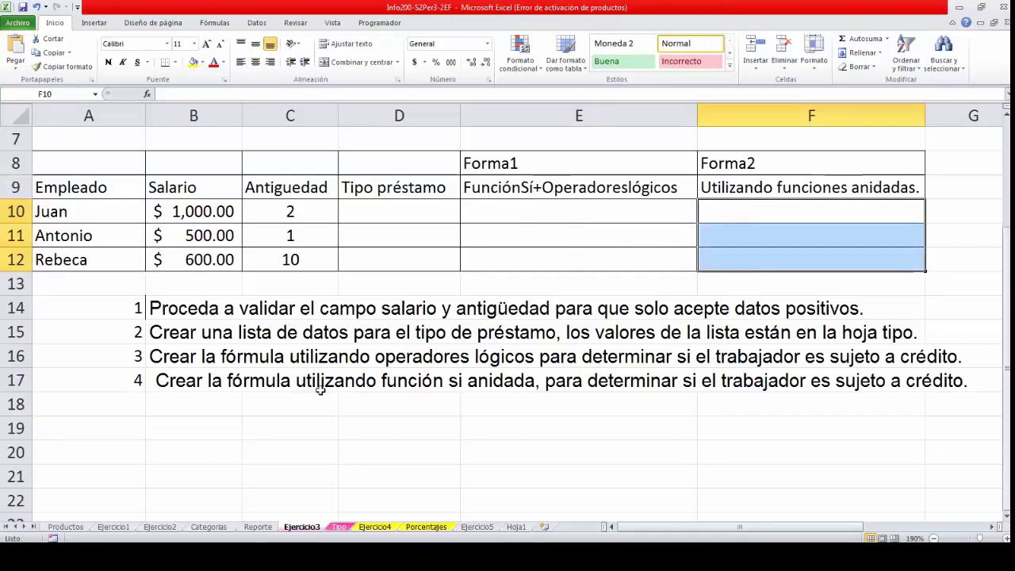
# Enter the syntax note y(cond1,cond2,cond3) in cell D19, below the exercise instructions.
pyautogui.click(378, 428)
pyautogui.write('y')
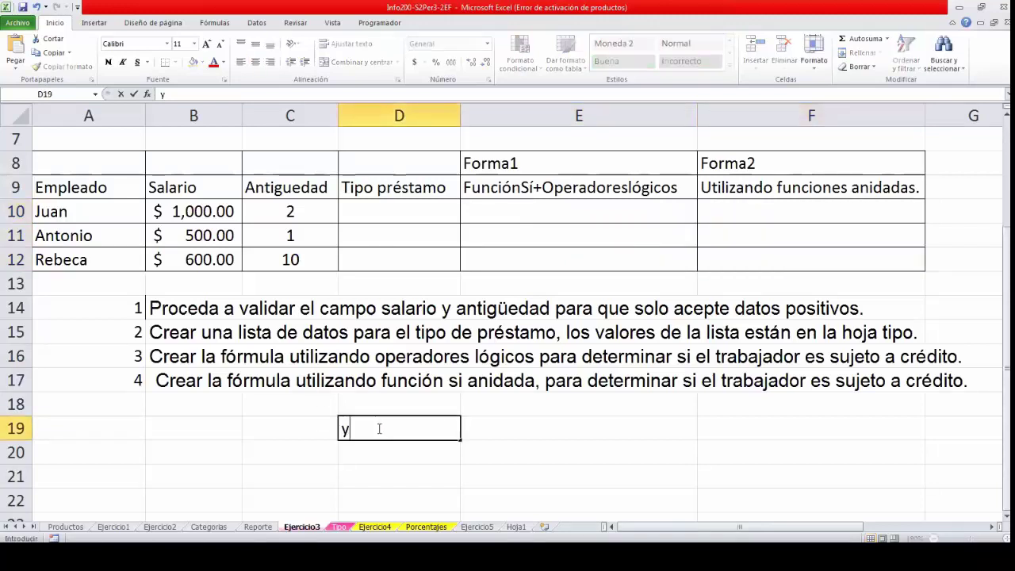
pyautogui.write('(cond')
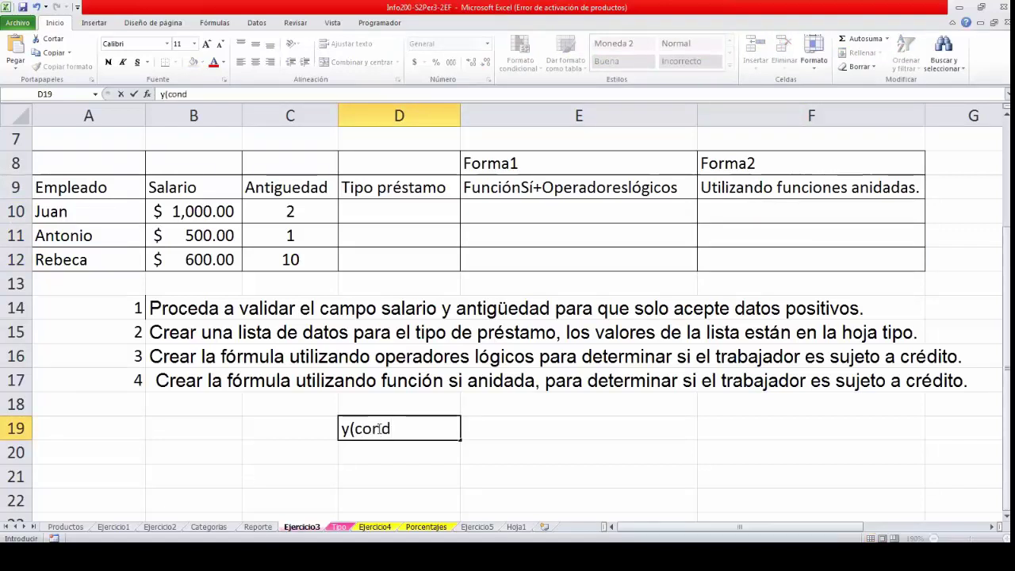
pyautogui.write('1,cond2,cond')
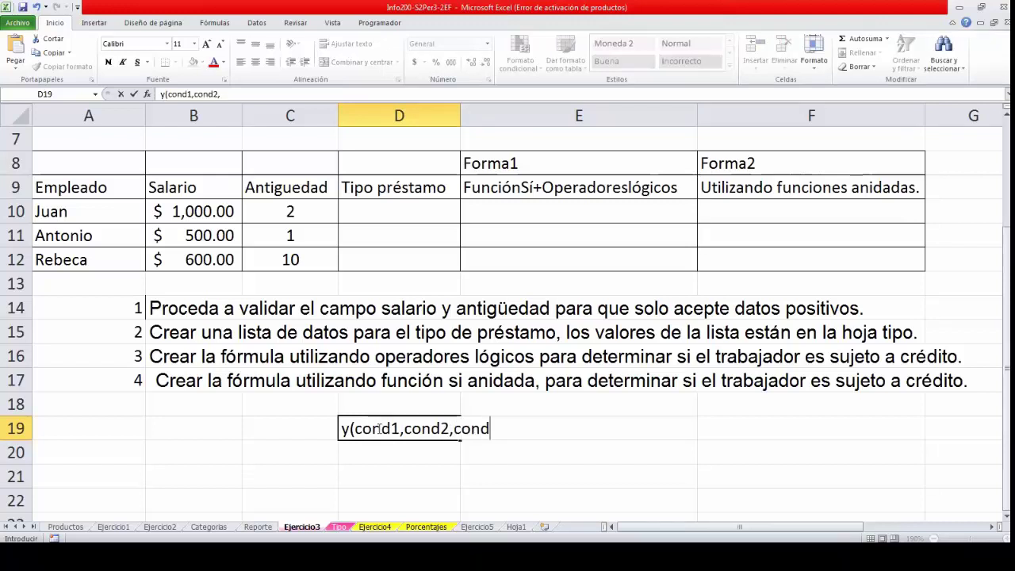
pyautogui.write('3)')
pyautogui.press('Return')
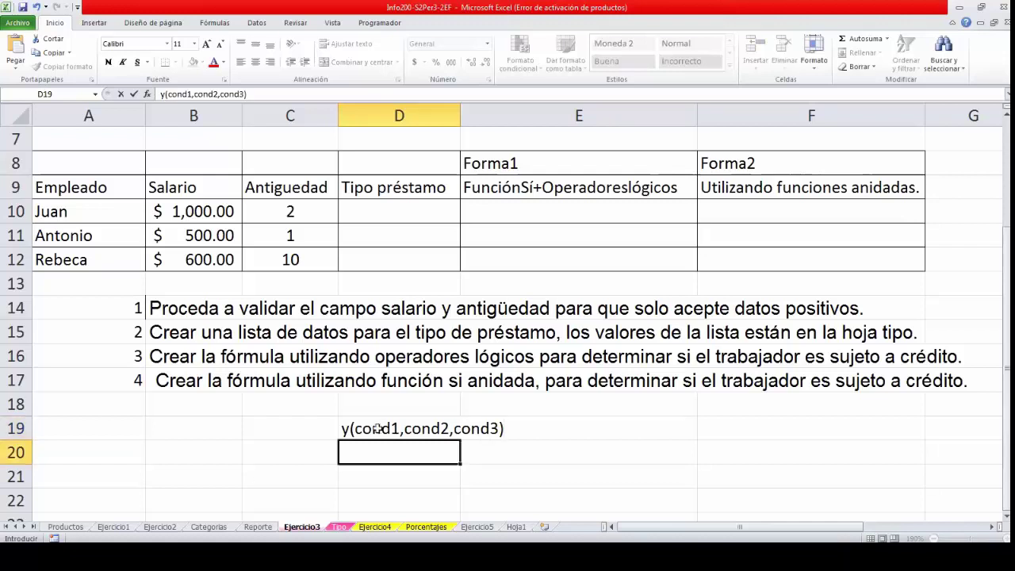
# Copy the syntax note from D19 to D20 and change the copy to o(cond1,cond2,cond3).
pyautogui.click(377, 428)
pyautogui.hotkey('ctrl', 'c')
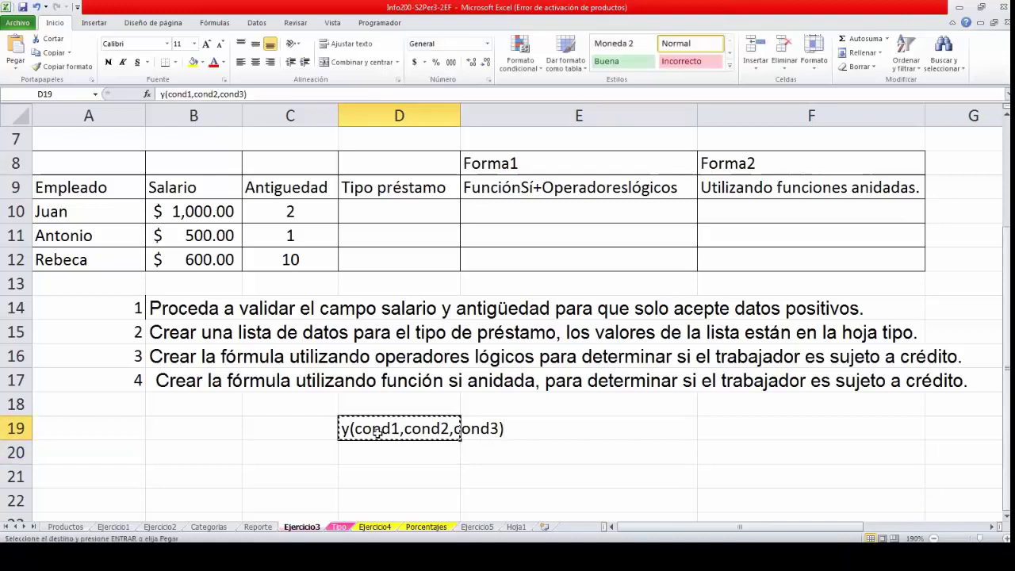
pyautogui.click(372, 451)
pyautogui.hotkey('ctrl', 'v')
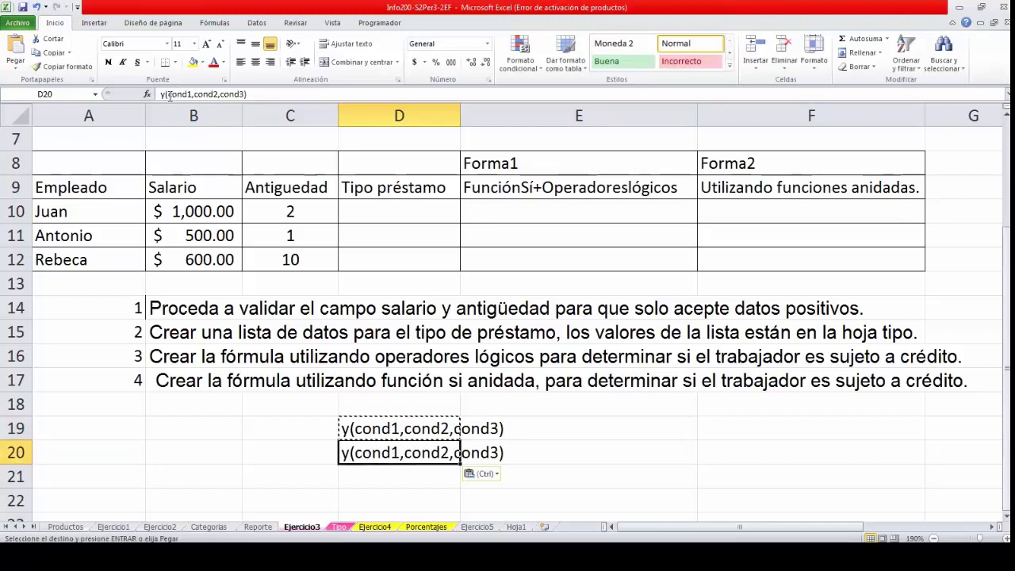
pyautogui.click(162, 94)
pyautogui.write('o')
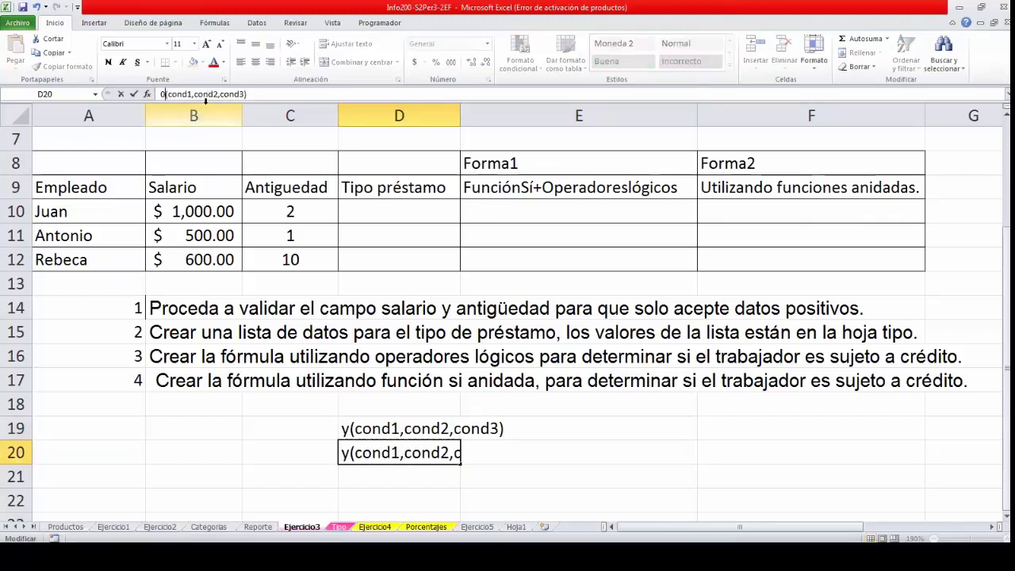
pyautogui.press('Return')
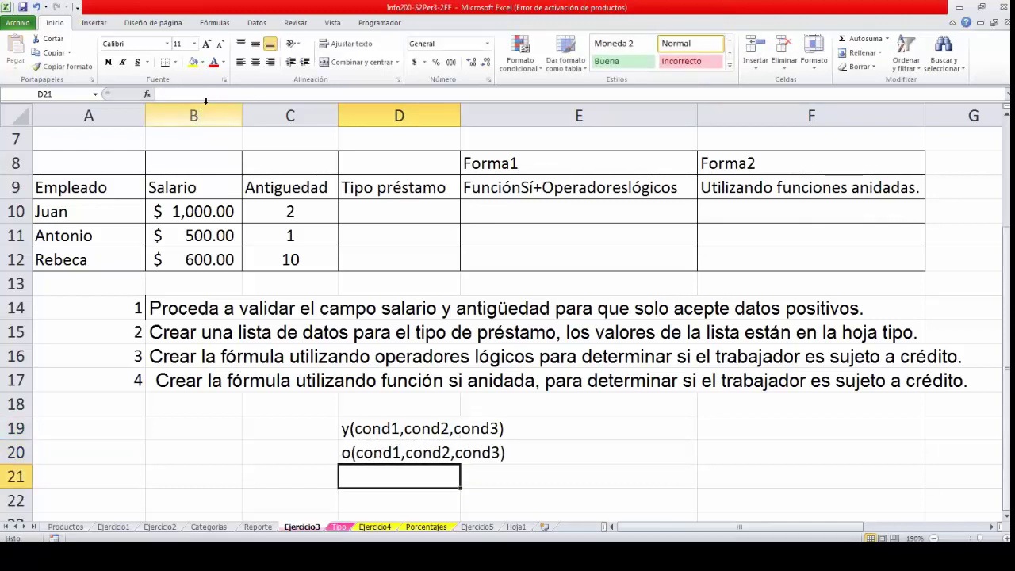
pyautogui.click(382, 461)
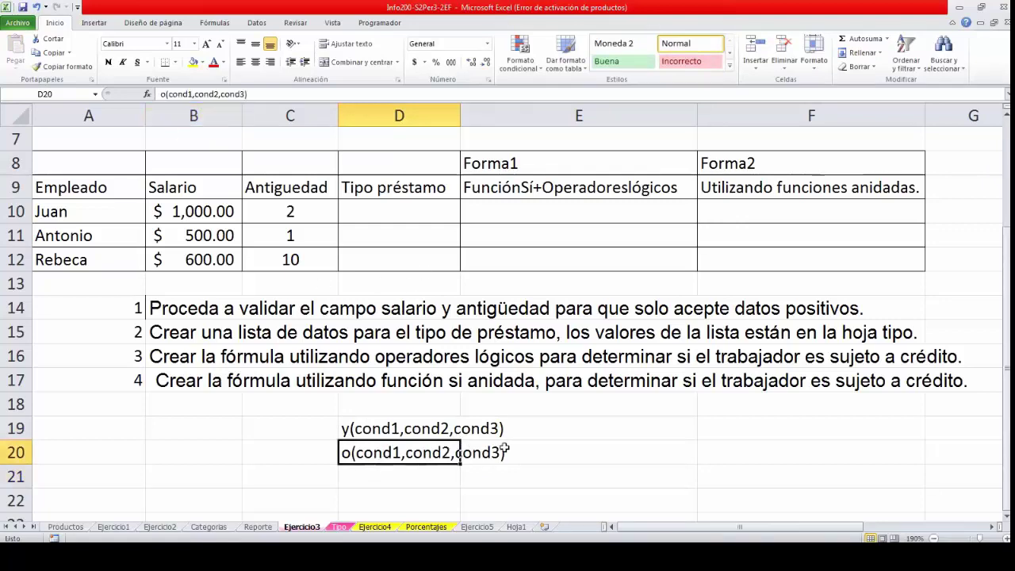
pyautogui.scroll(-2, 508, 448)
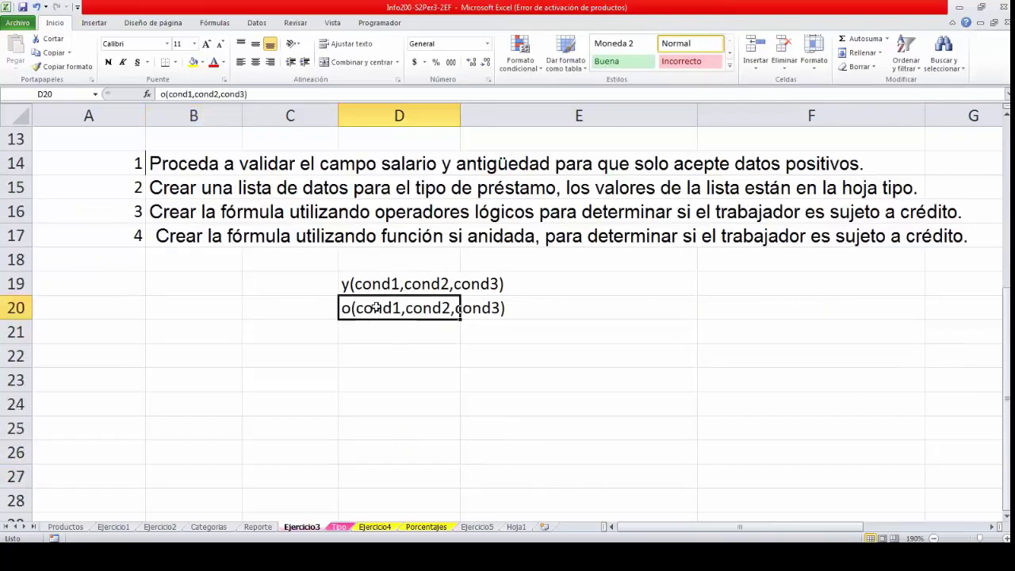
pyautogui.scroll(2, 505, 295)
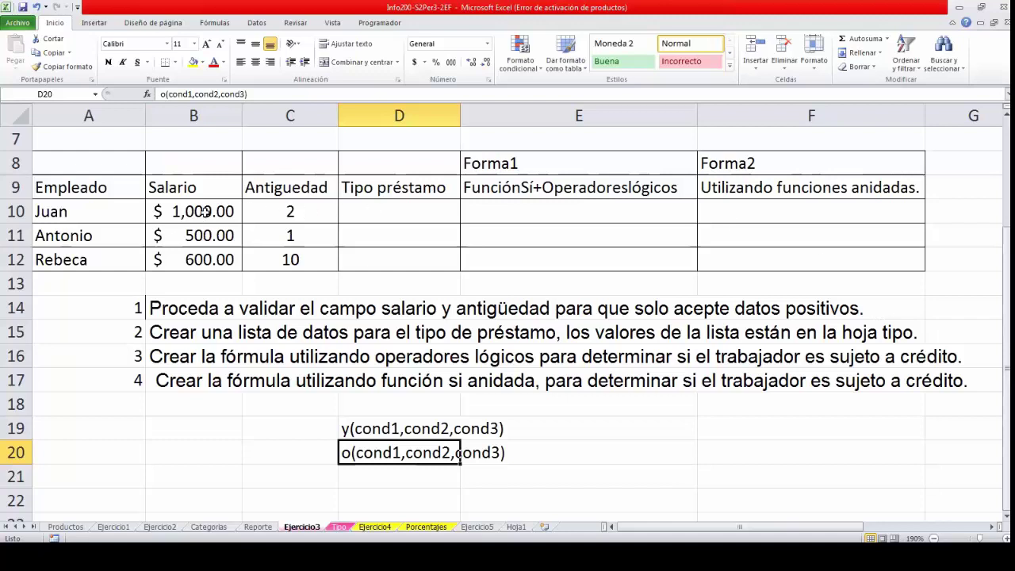
# Apply data validation to the Salario cells B10:B12 so they accept only decimals greater than 0 (Decimal, mayor que).
pyautogui.moveTo(199, 210); pyautogui.dragTo(205, 252)
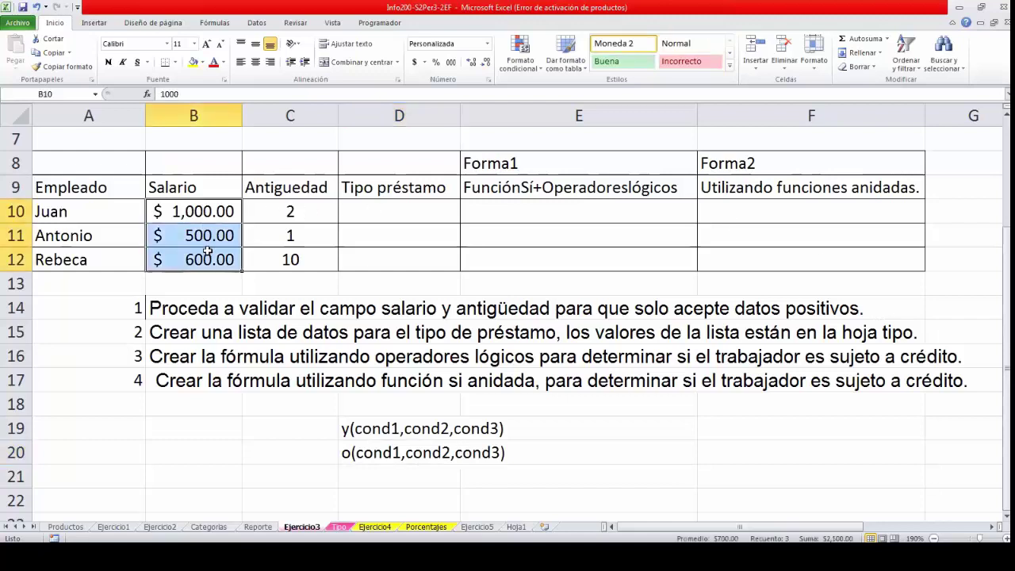
pyautogui.click(256, 22)
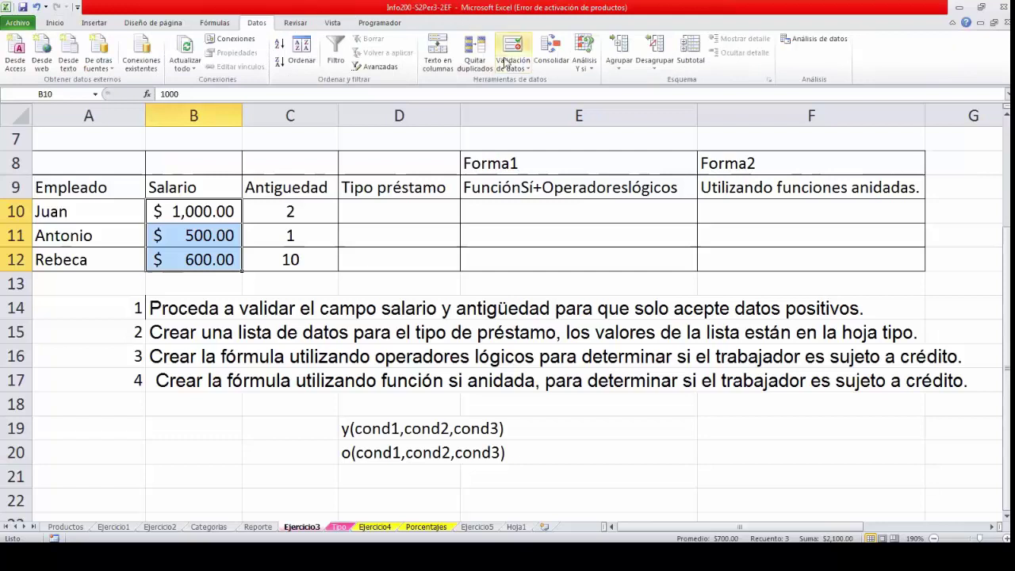
pyautogui.click(512, 67)
pyautogui.click(525, 81)
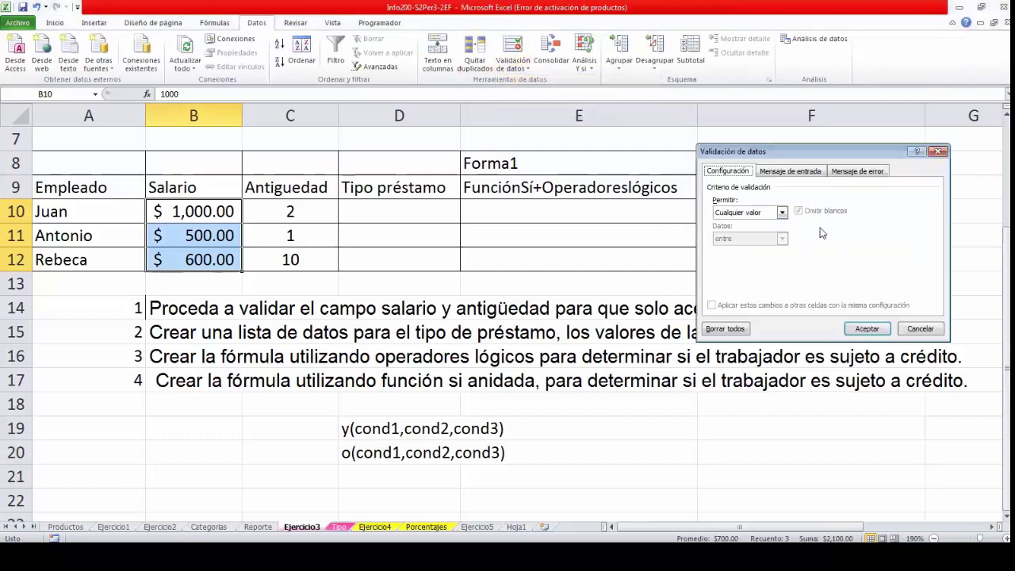
pyautogui.click(781, 212)
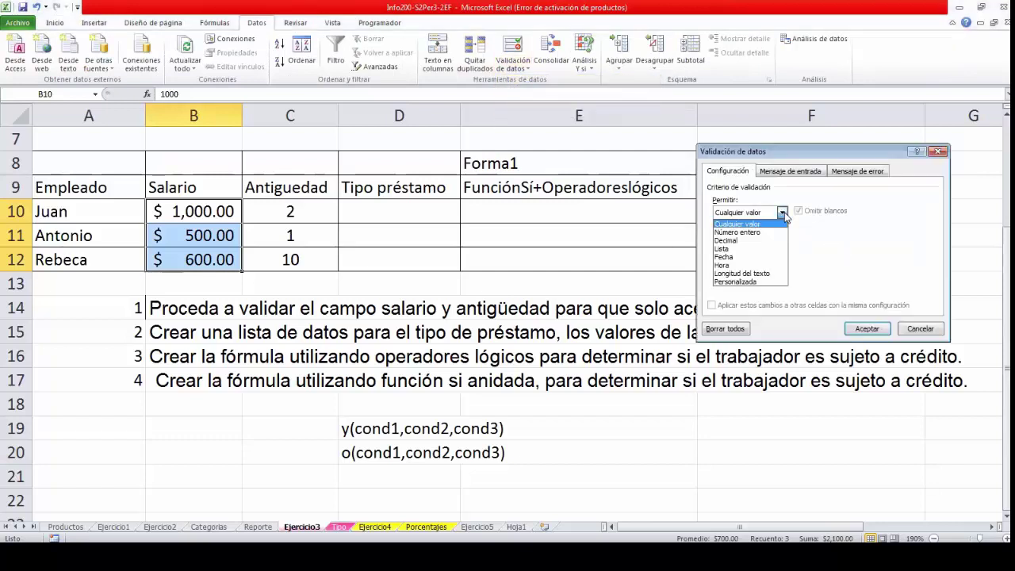
pyautogui.click(749, 241)
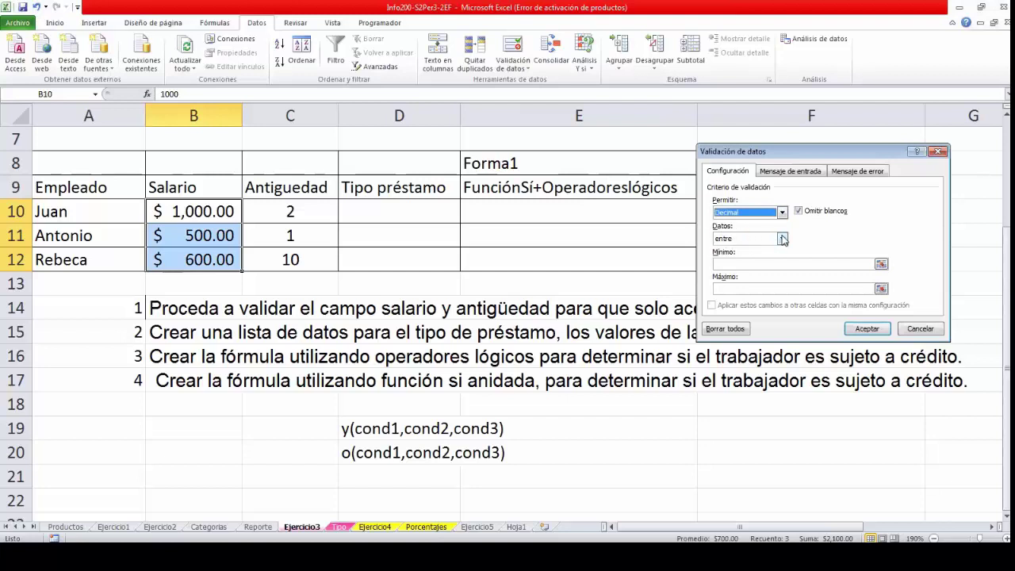
pyautogui.click(782, 239)
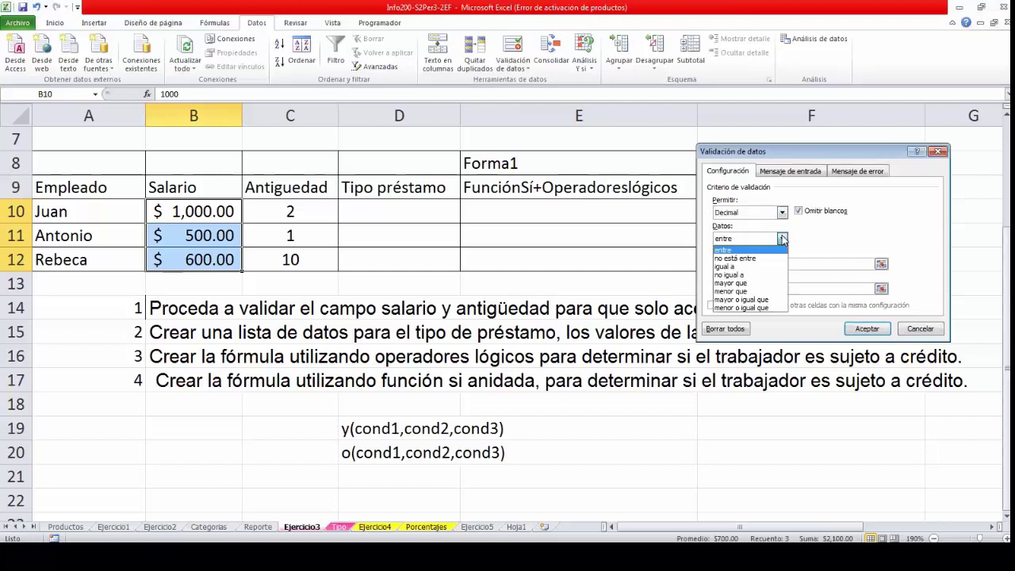
pyautogui.click(747, 283)
pyautogui.click(751, 266)
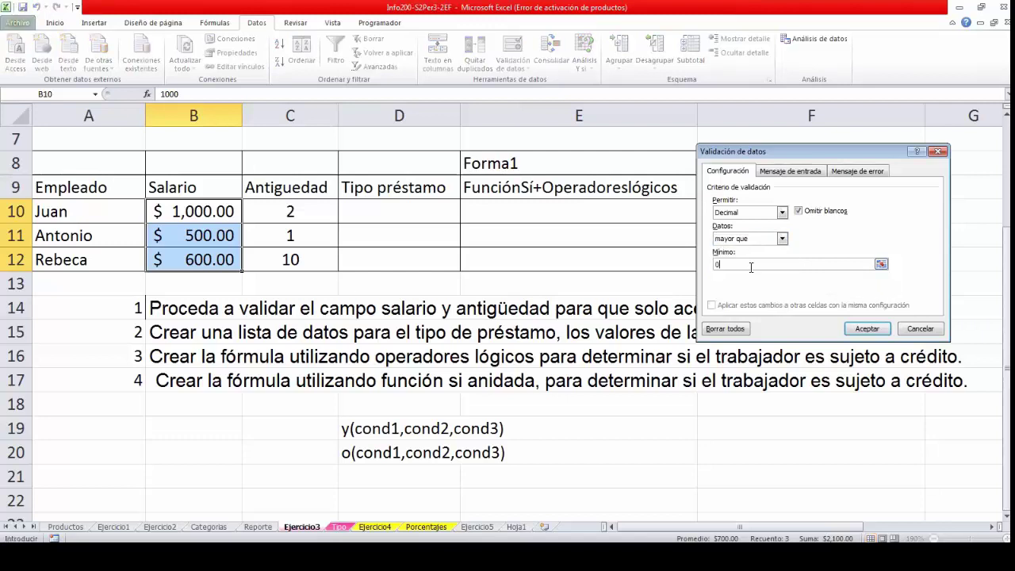
pyautogui.click(866, 328)
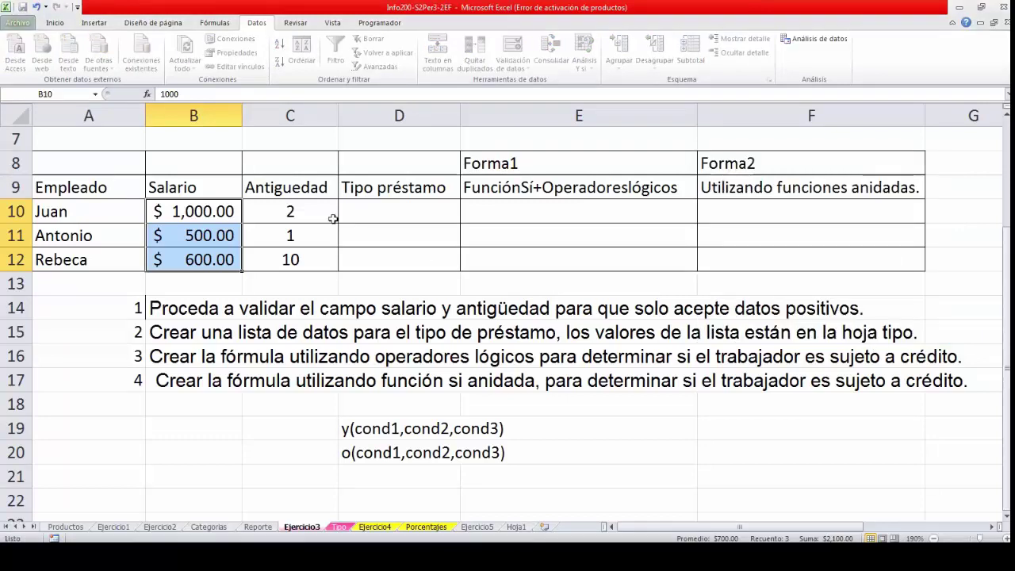
# Restrict the Antiguedad cells C10:C12 with data validation to whole numbers greater than 0 (Número entero, mayor que).
pyautogui.moveTo(333, 218); pyautogui.dragTo(328, 263)
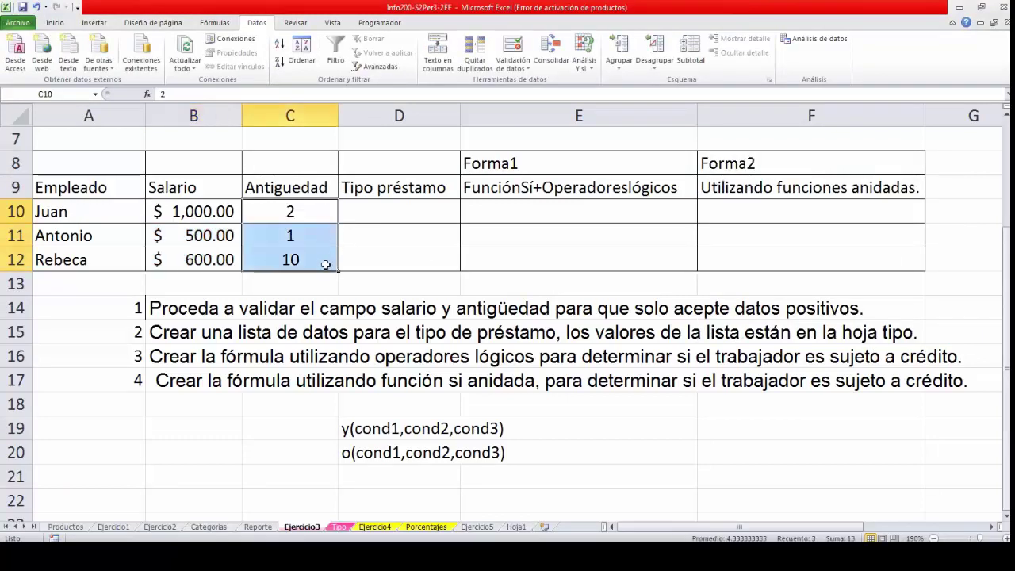
pyautogui.click(505, 69)
pyautogui.click(506, 82)
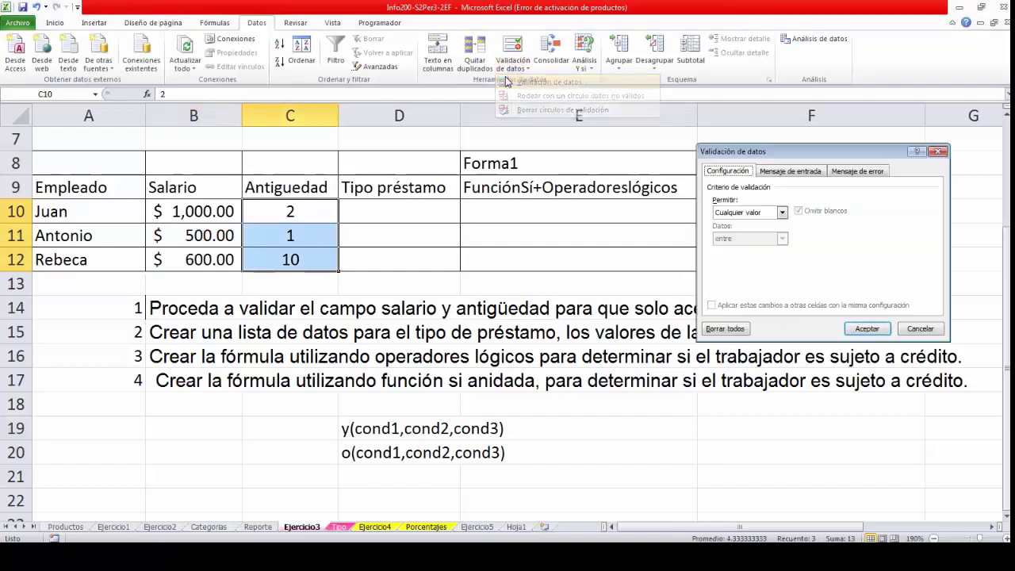
pyautogui.click(782, 212)
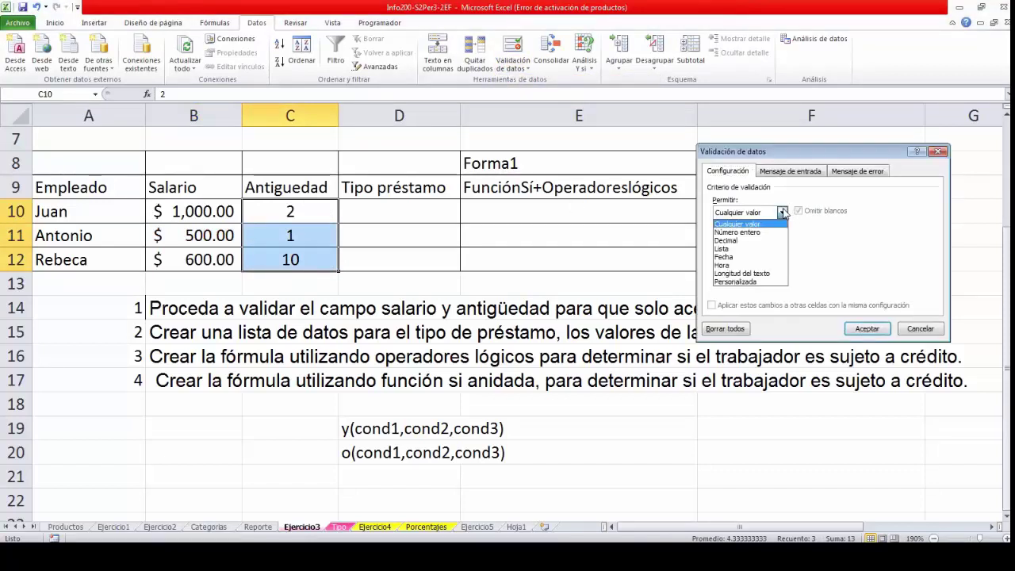
pyautogui.click(749, 233)
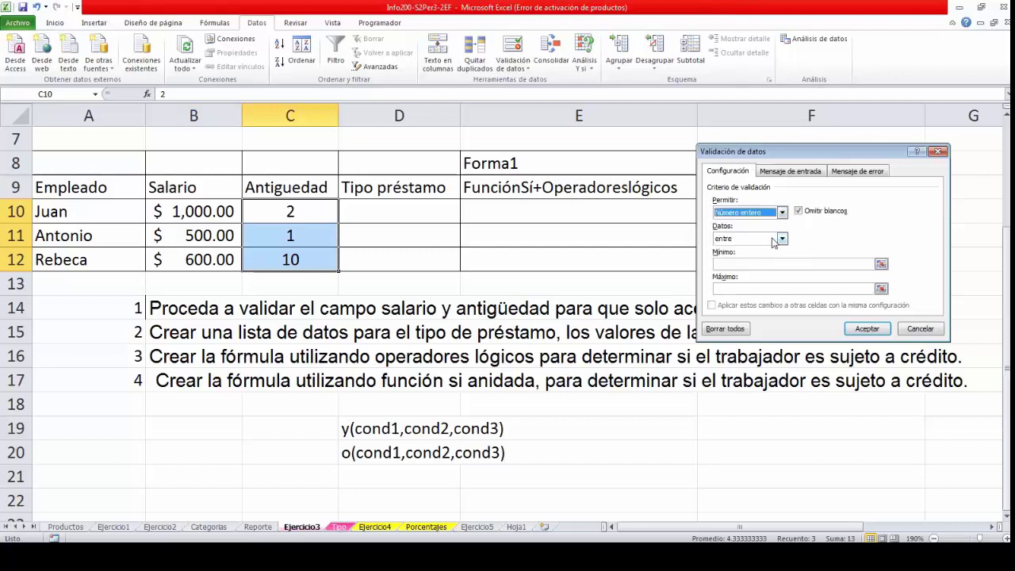
pyautogui.click(781, 237)
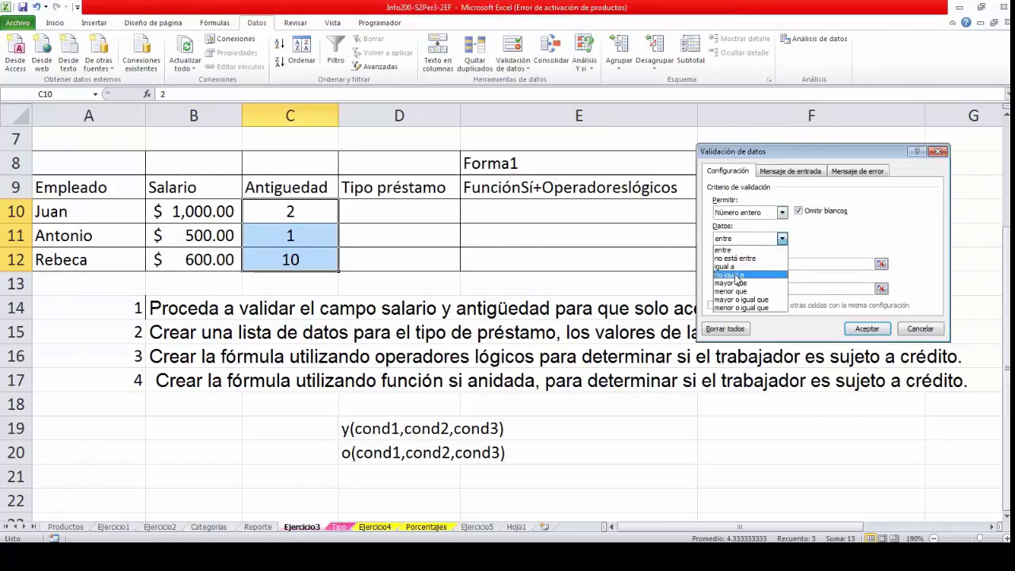
pyautogui.click(734, 283)
pyautogui.click(737, 263)
pyautogui.write('0')
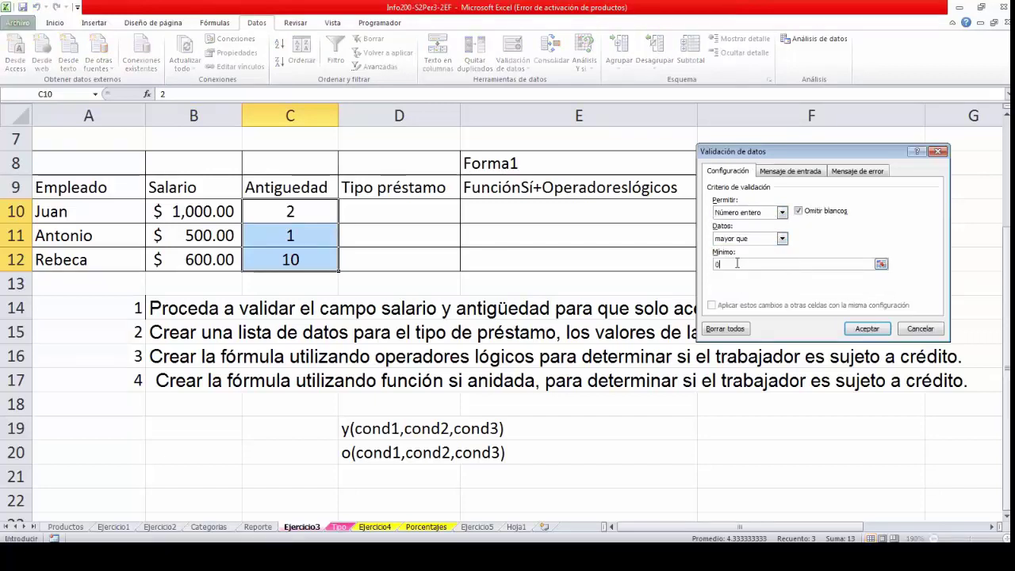
pyautogui.click(866, 328)
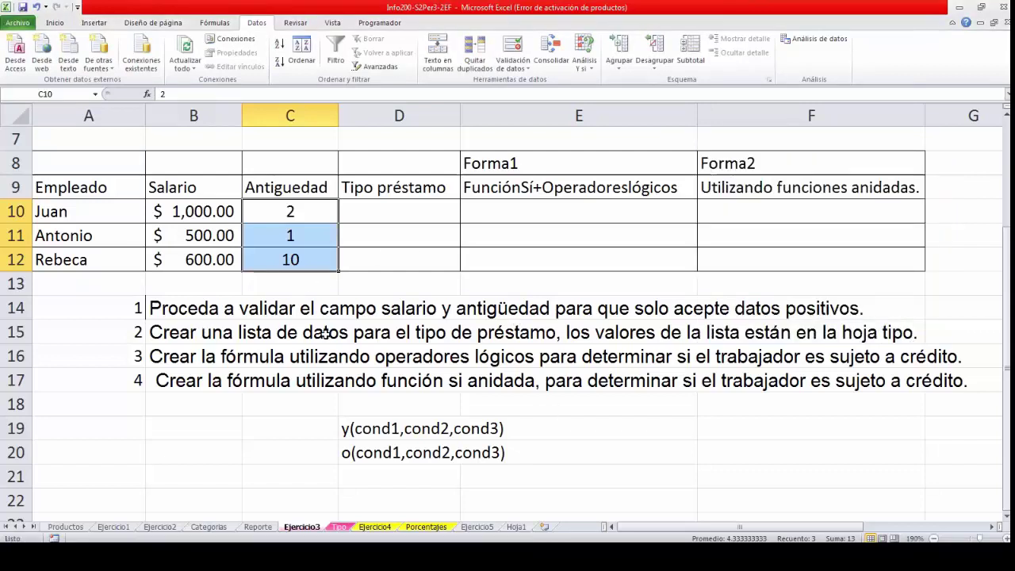
# Apply a list data validation (Lista) to the Tipo préstamo cells D10:D12 with =Tipo!$A$1:$A$4 as its source.
pyautogui.moveTo(431, 220); pyautogui.dragTo(430, 255)
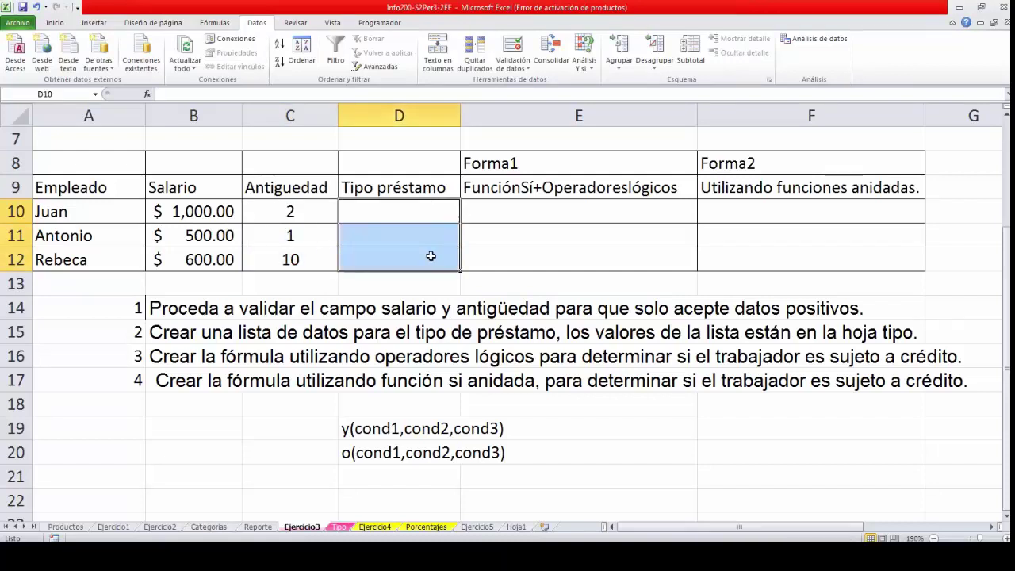
pyautogui.click(512, 65)
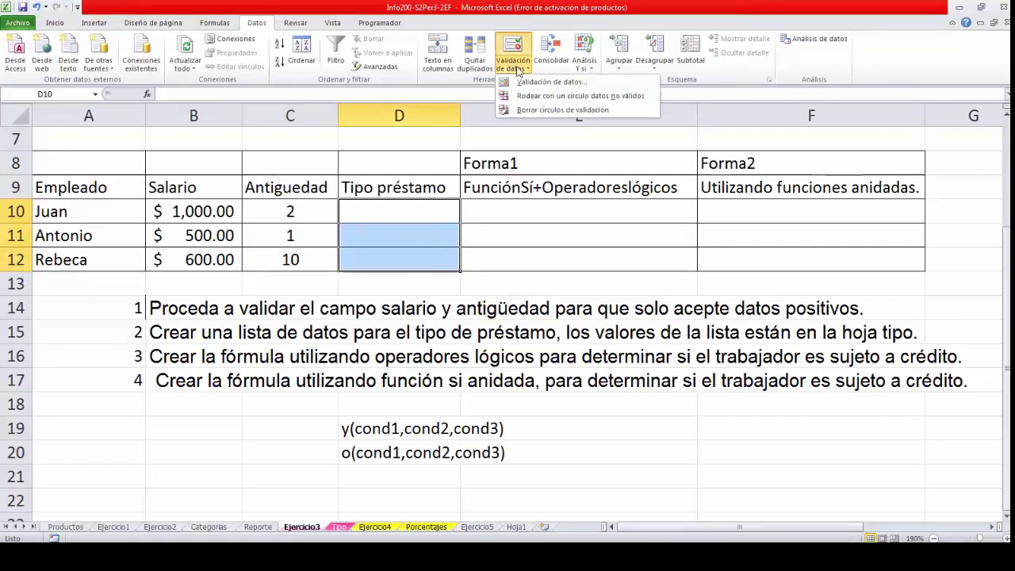
pyautogui.click(525, 83)
pyautogui.click(782, 213)
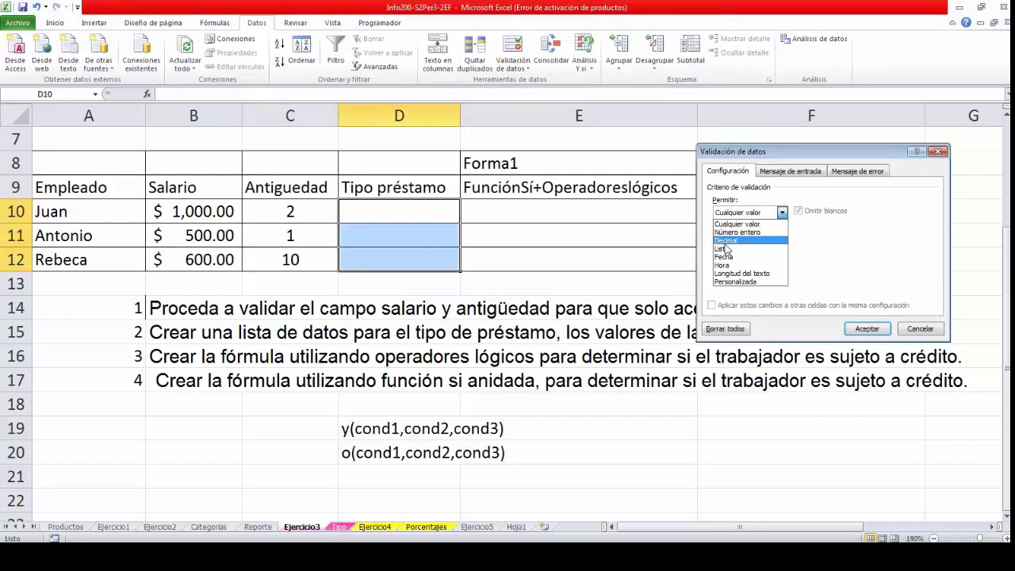
pyautogui.click(724, 248)
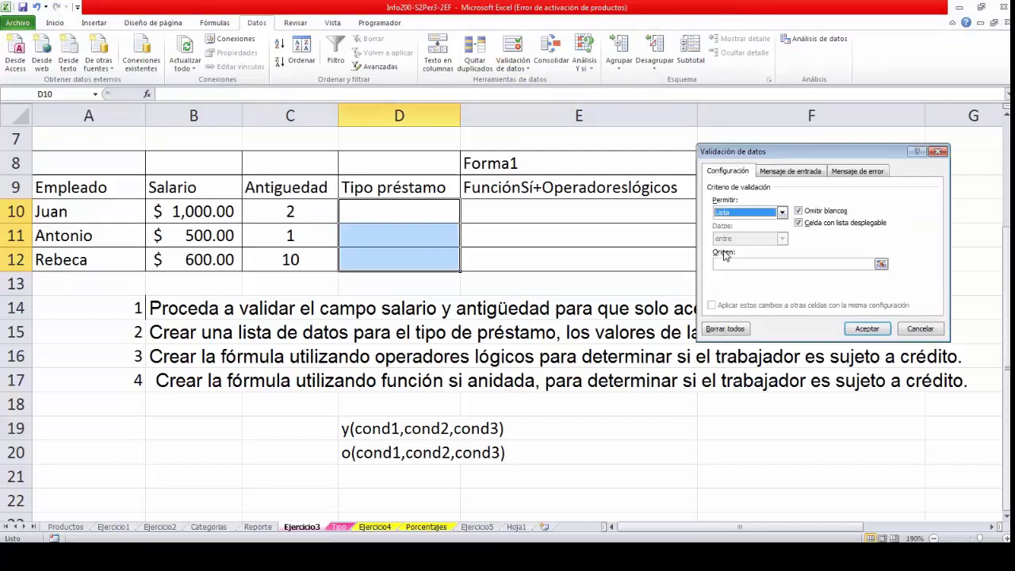
pyautogui.click(880, 264)
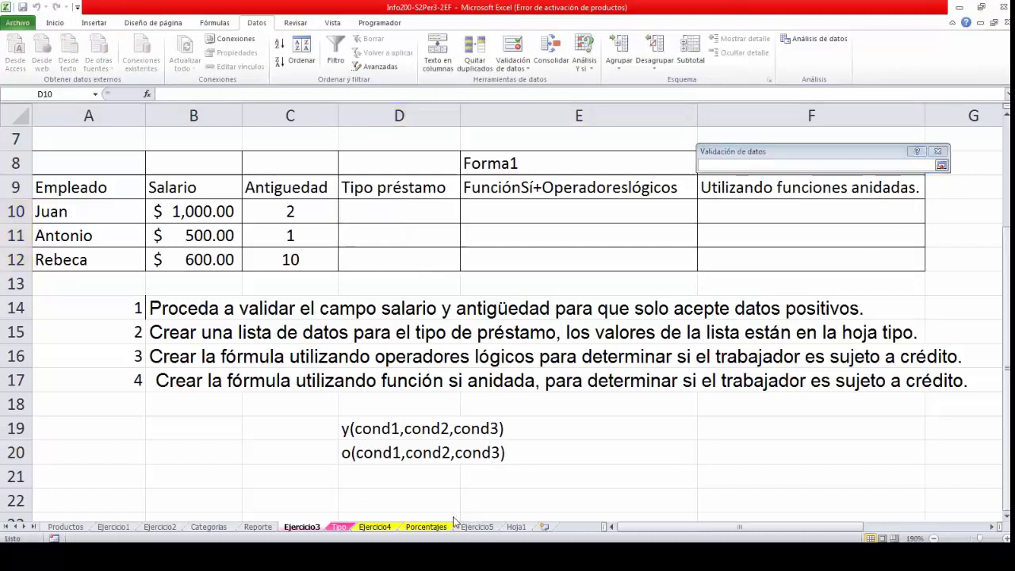
pyautogui.click(337, 527)
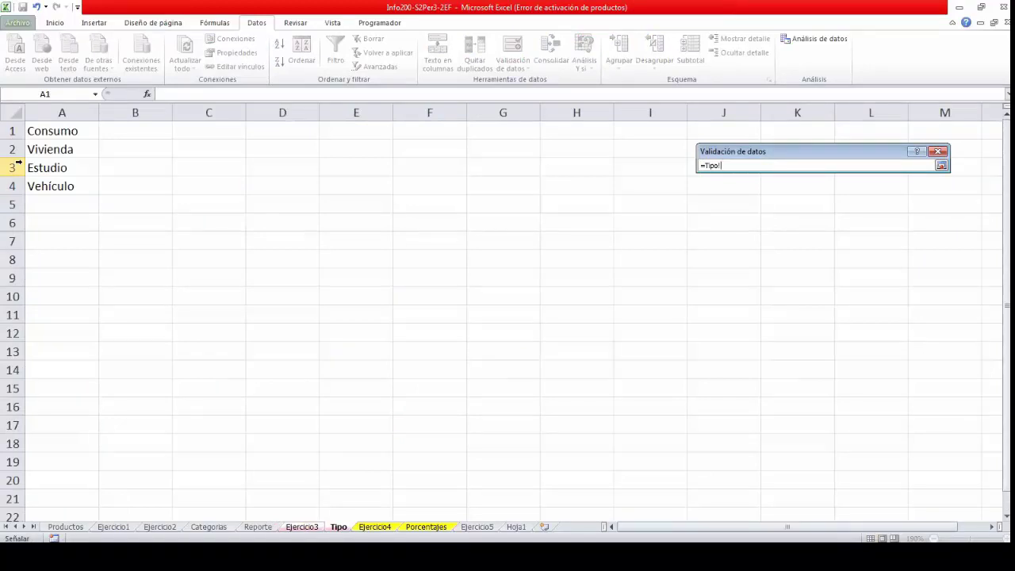
pyautogui.click(62, 130)
pyautogui.moveTo(62, 130); pyautogui.dragTo(61, 185)
pyautogui.click(941, 165)
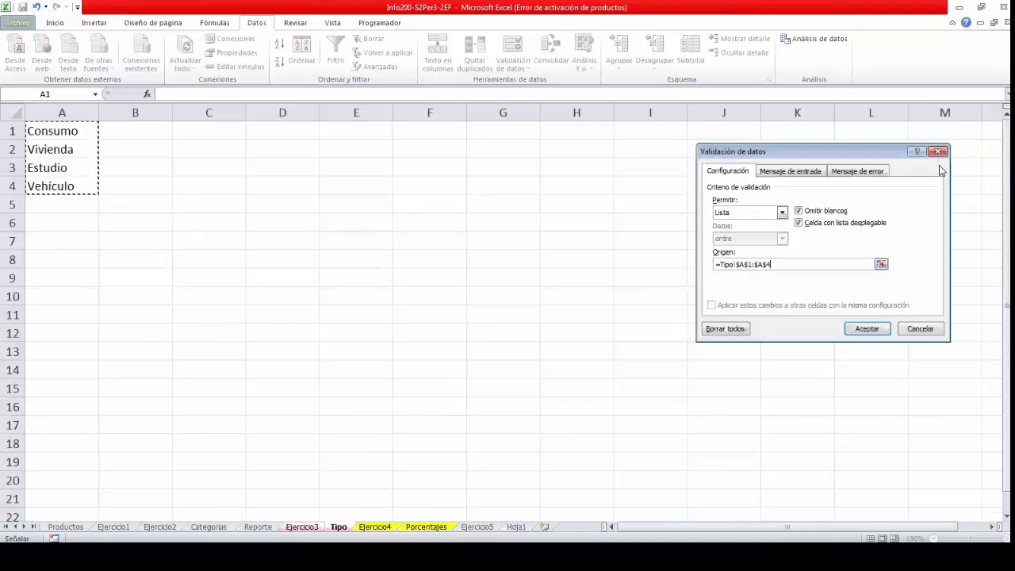
pyautogui.click(870, 328)
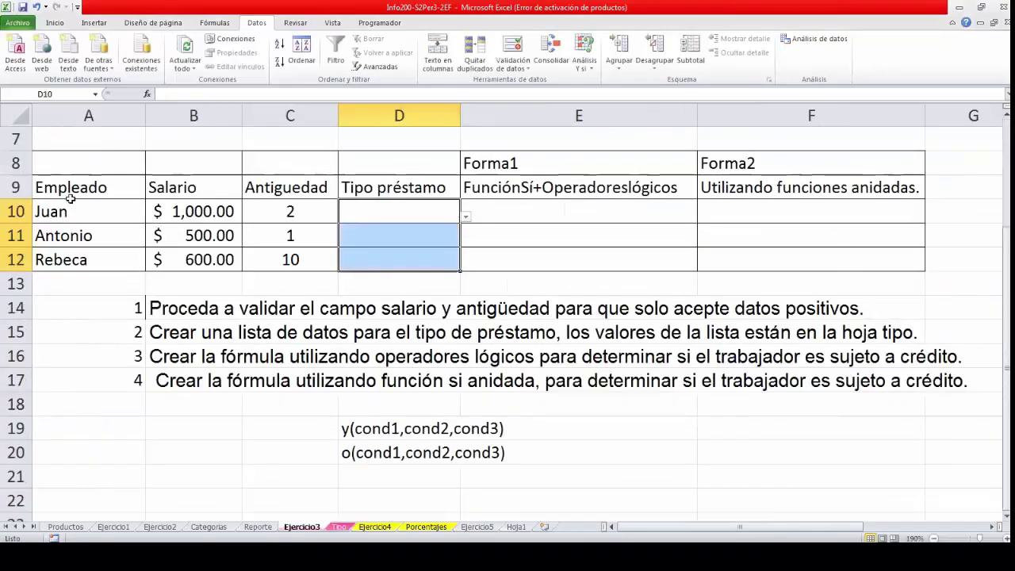
# Fill the Tipo préstamo cells from their lists: Consumo in D10, Vivienda in D11 and Estudio in D12.
pyautogui.click(466, 217)
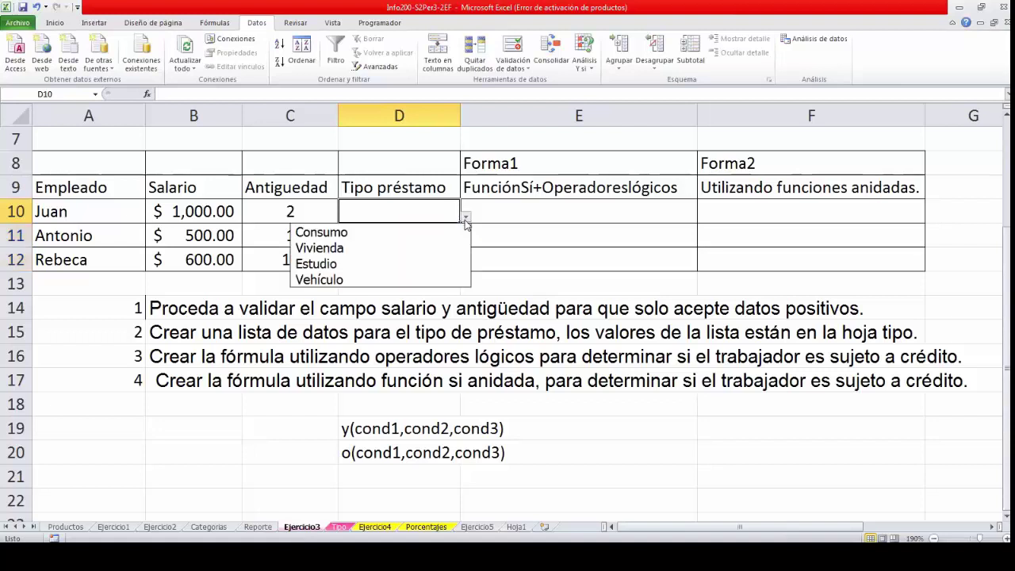
pyautogui.click(362, 231)
pyautogui.click(429, 235)
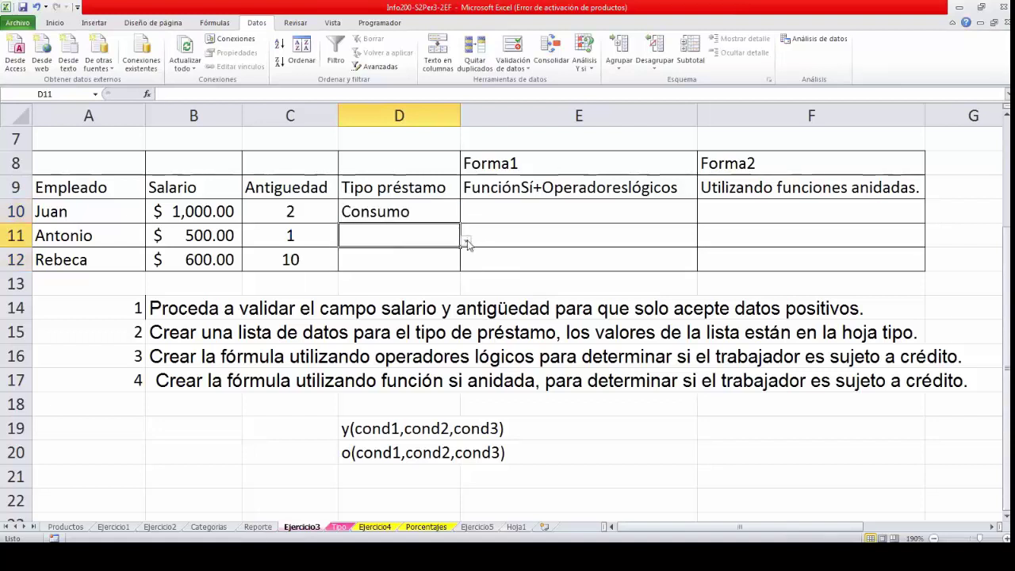
pyautogui.click(466, 240)
pyautogui.click(362, 270)
pyautogui.click(457, 264)
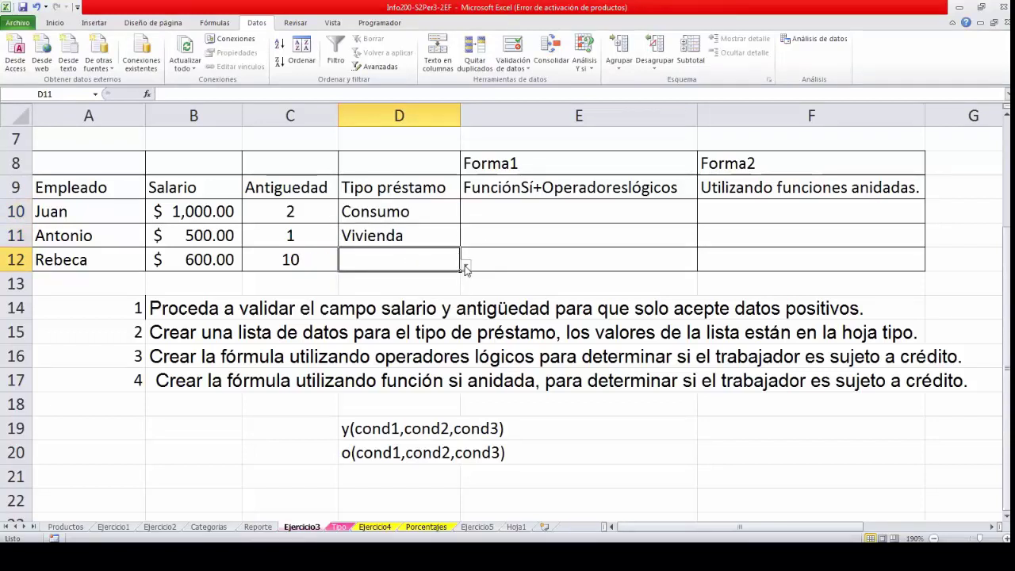
pyautogui.click(466, 265)
pyautogui.click(380, 308)
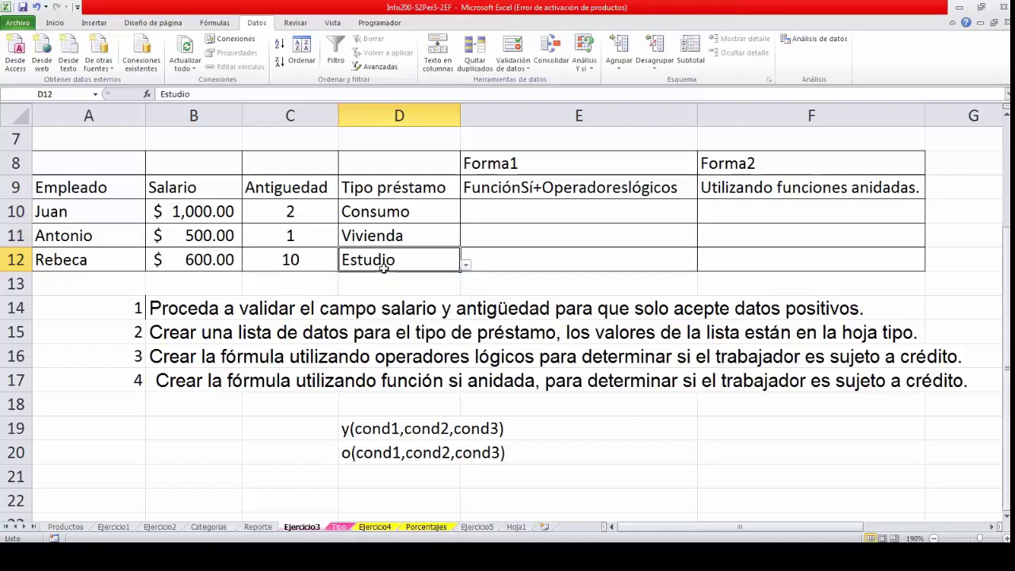
pyautogui.click(408, 213)
pyautogui.click(409, 237)
pyautogui.click(405, 257)
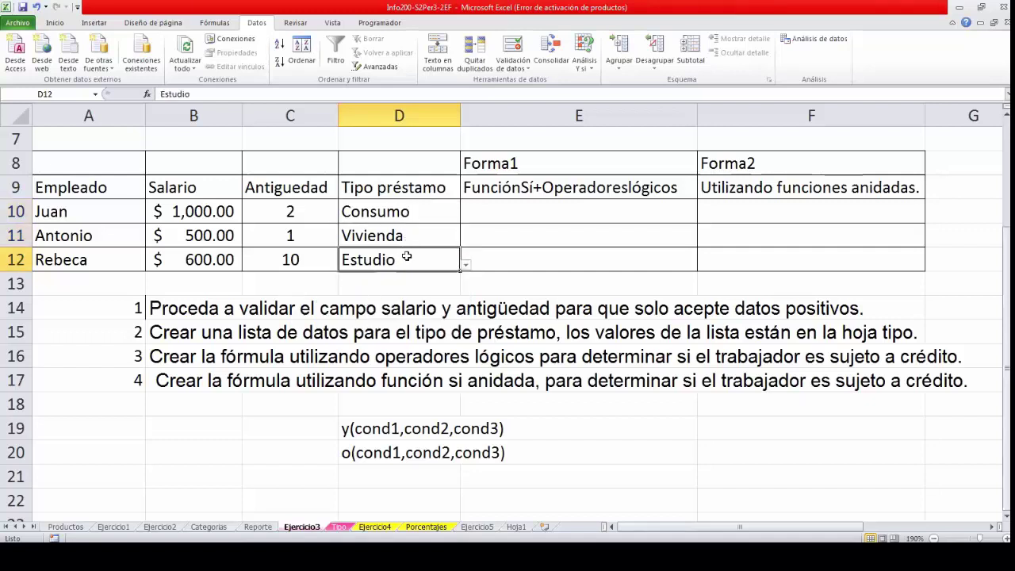
pyautogui.click(556, 208)
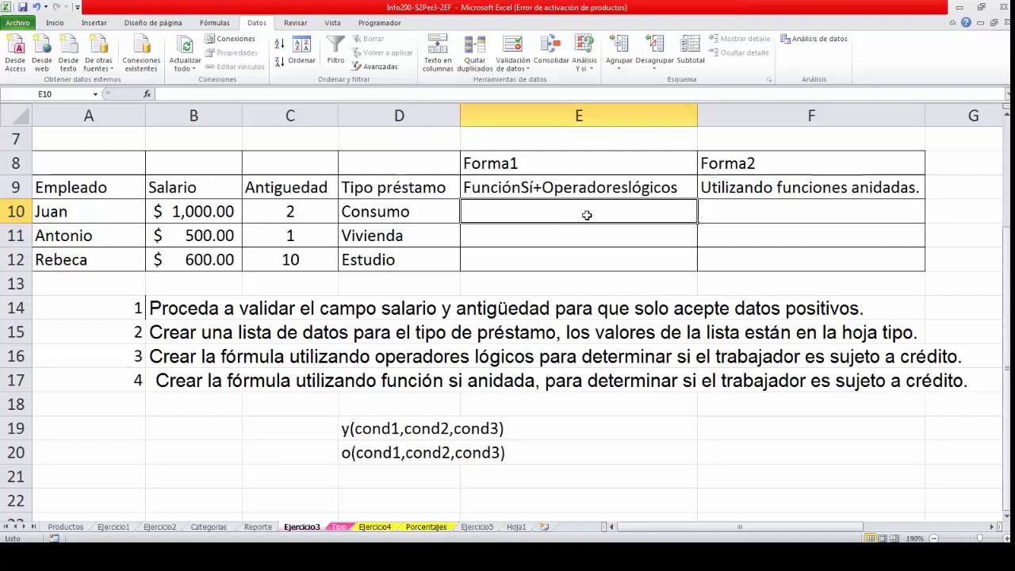
pyautogui.click(769, 216)
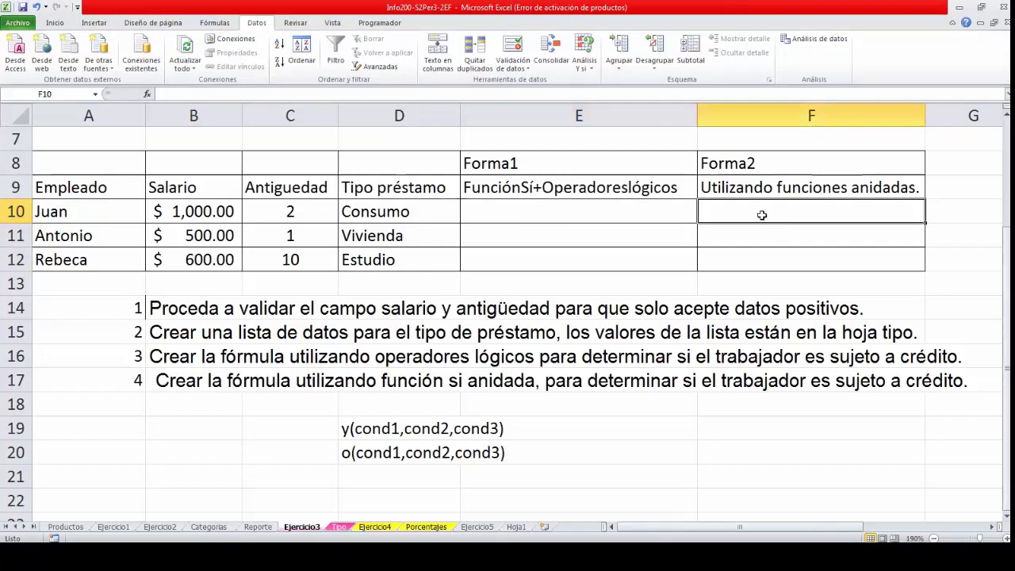
pyautogui.click(646, 214)
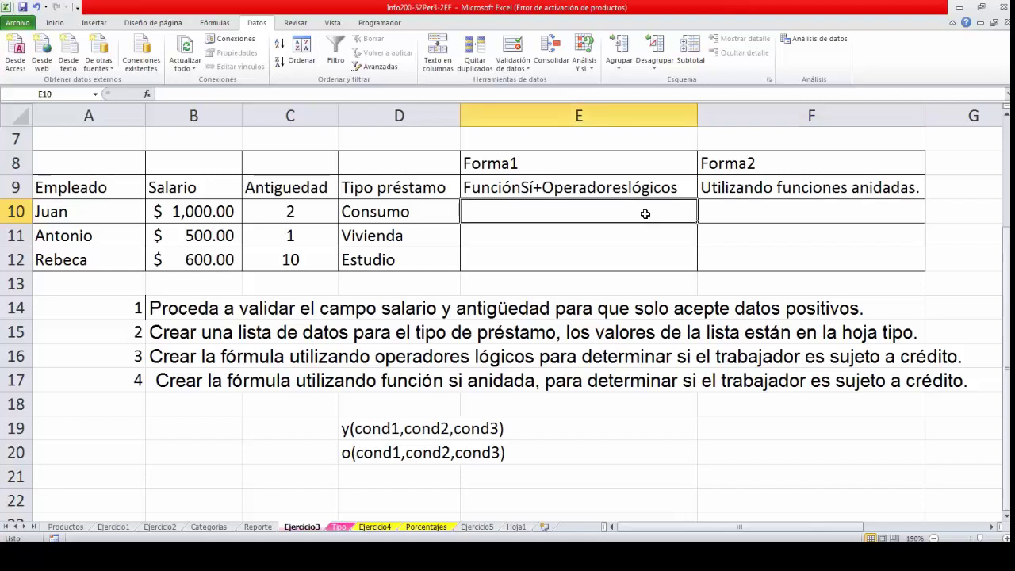
pyautogui.doubleClick(489, 211)
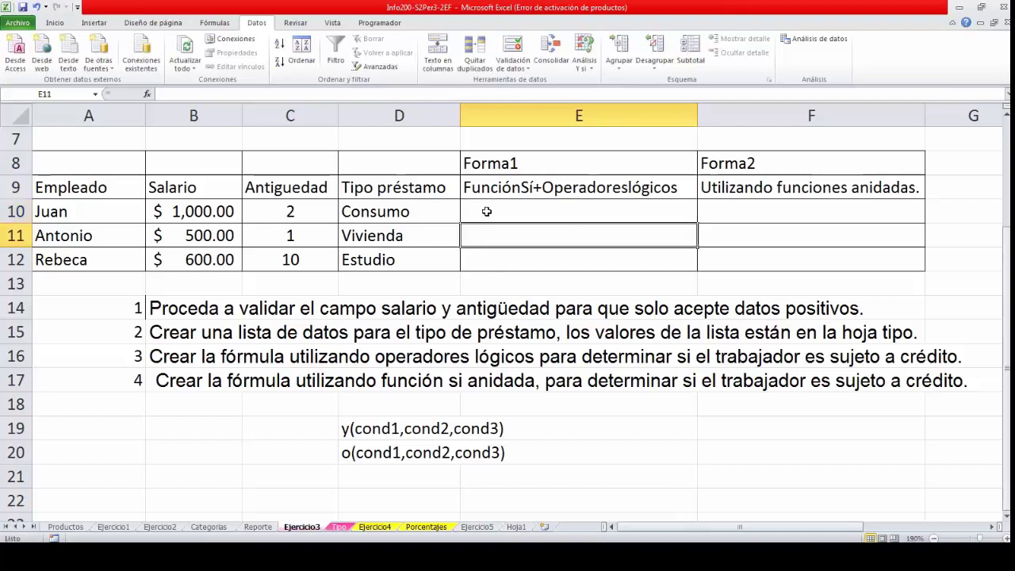
pyautogui.click(350, 430)
pyautogui.moveTo(468, 429); pyautogui.dragTo(512, 428)
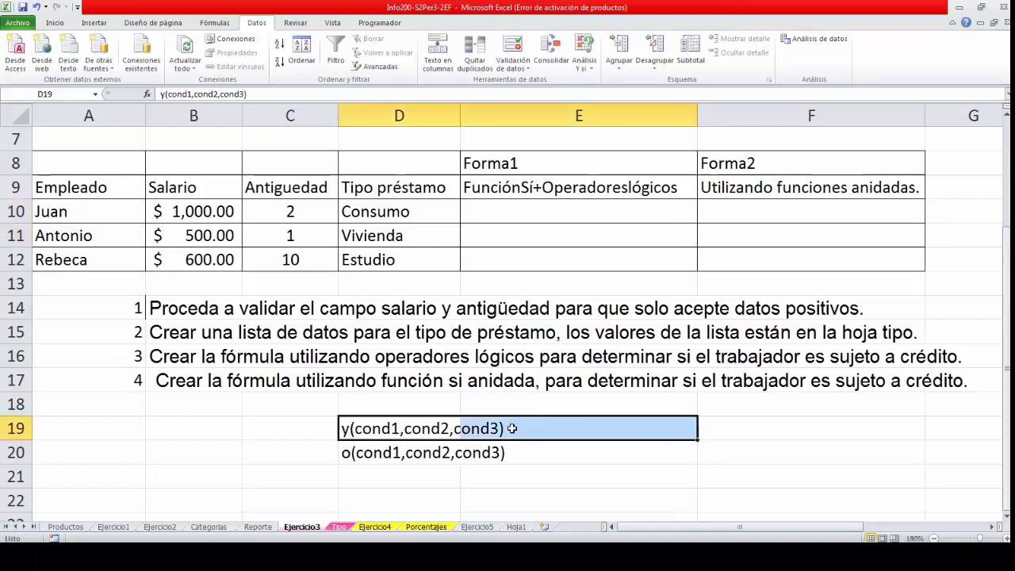
# Begin the Forma1 formula in cell E10 by opening the SI function with +si(.
pyautogui.click(488, 208)
pyautogui.write('+')
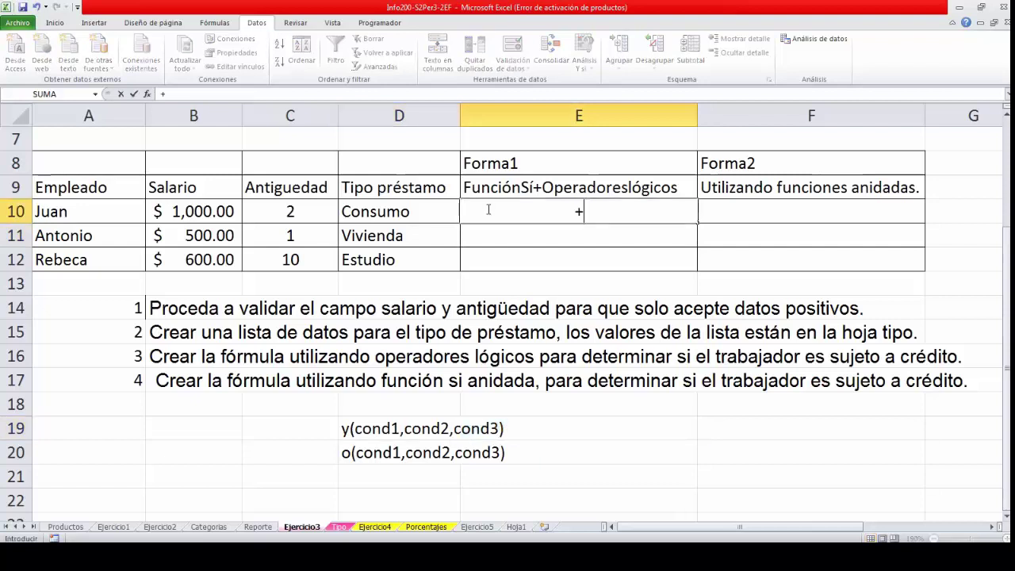
pyautogui.write('si')
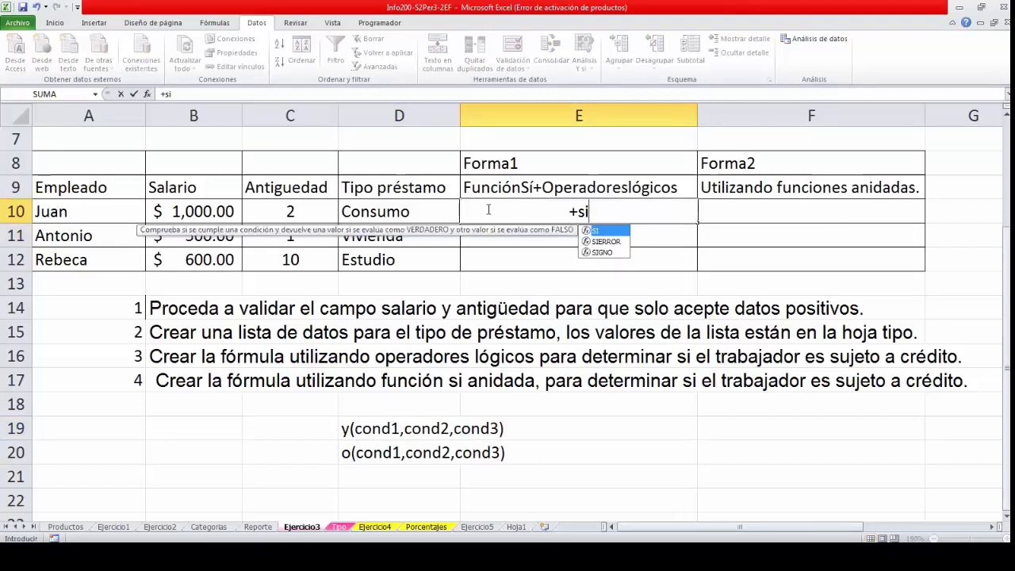
pyautogui.write('(')
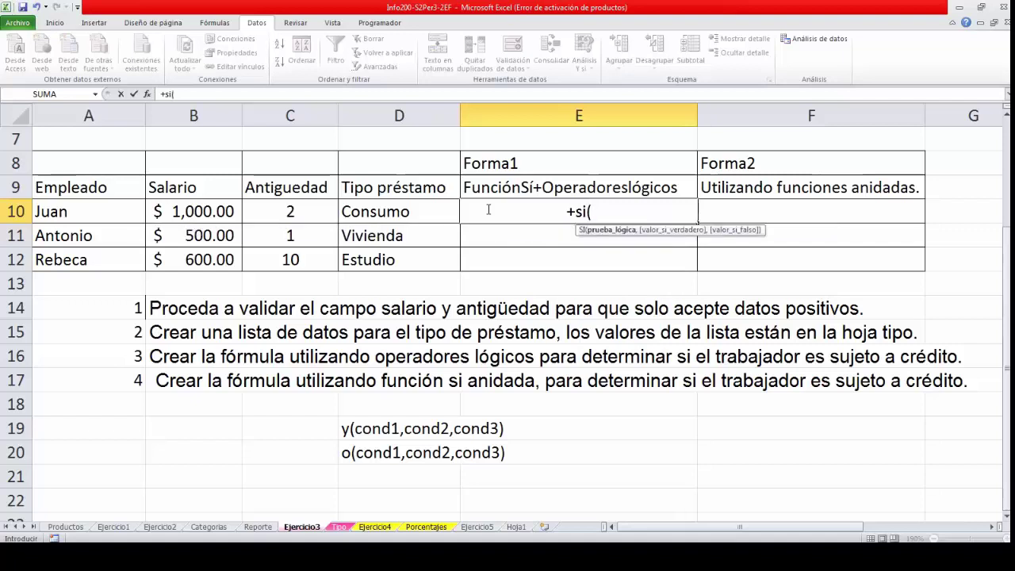
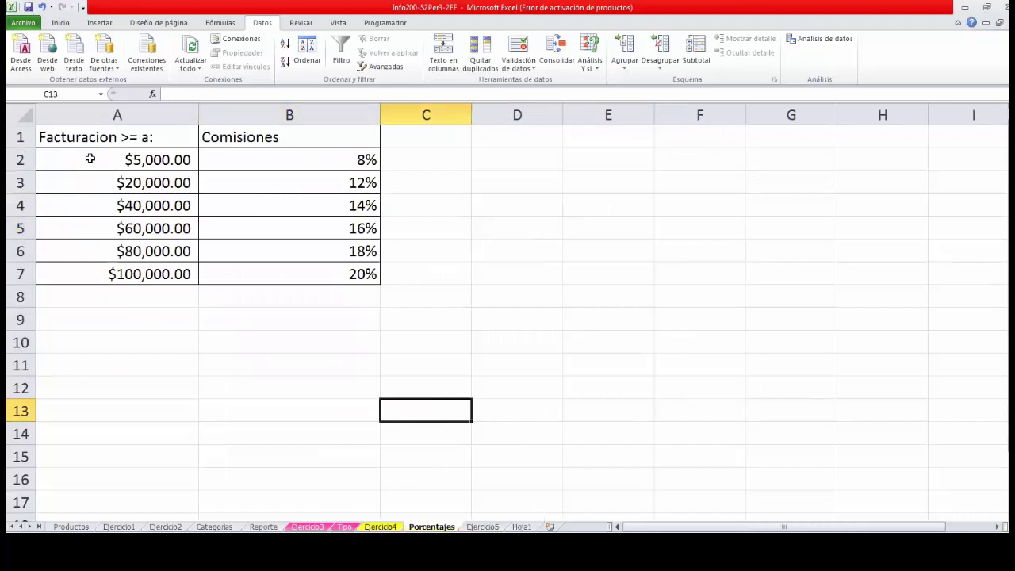
# Examine how the Facturacion thresholds in column A correspond to the Comisiones percentages in column B of the Porcentajes sheet.
pyautogui.click(91, 160)
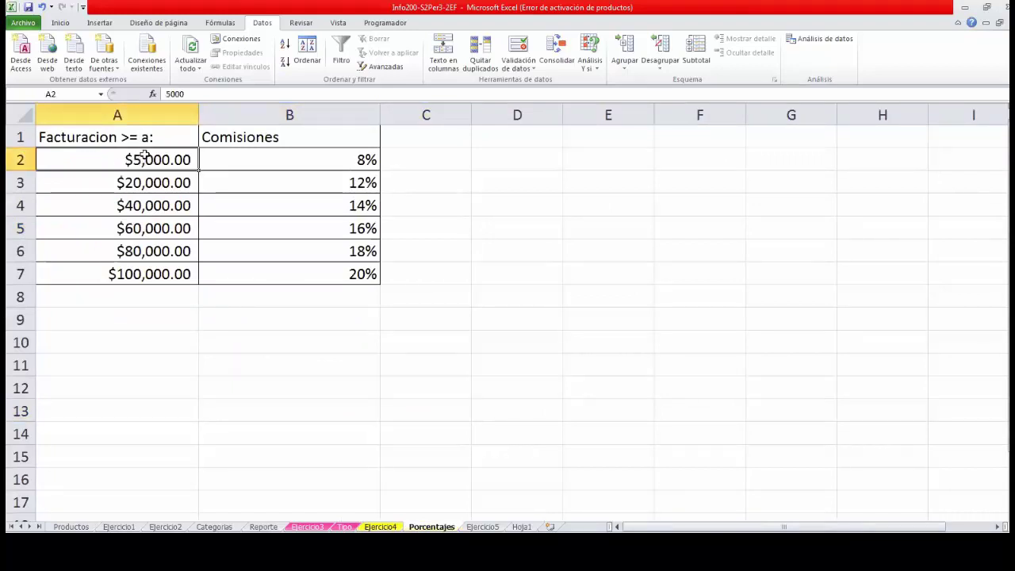
pyautogui.click(145, 181)
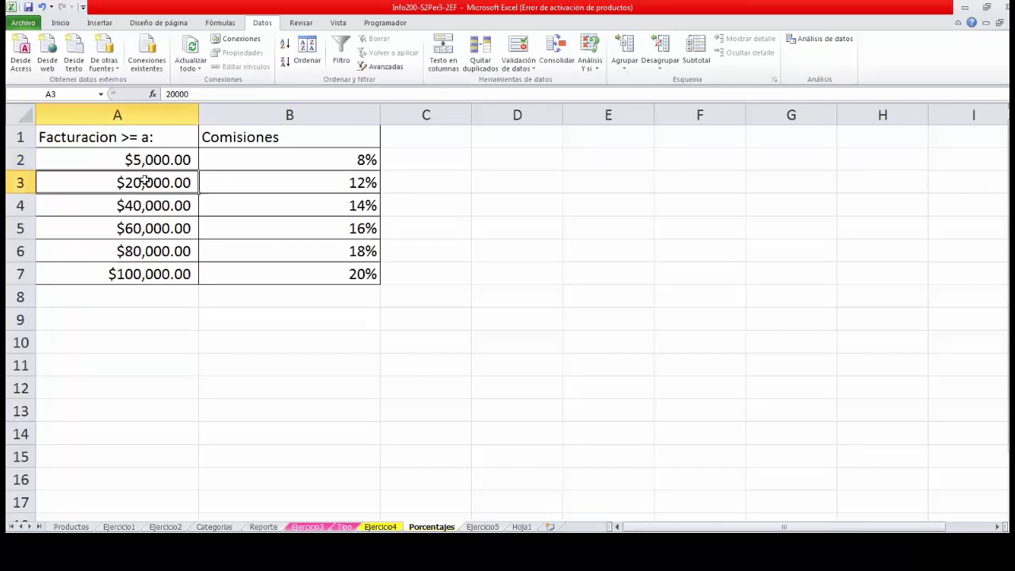
pyautogui.click(267, 160)
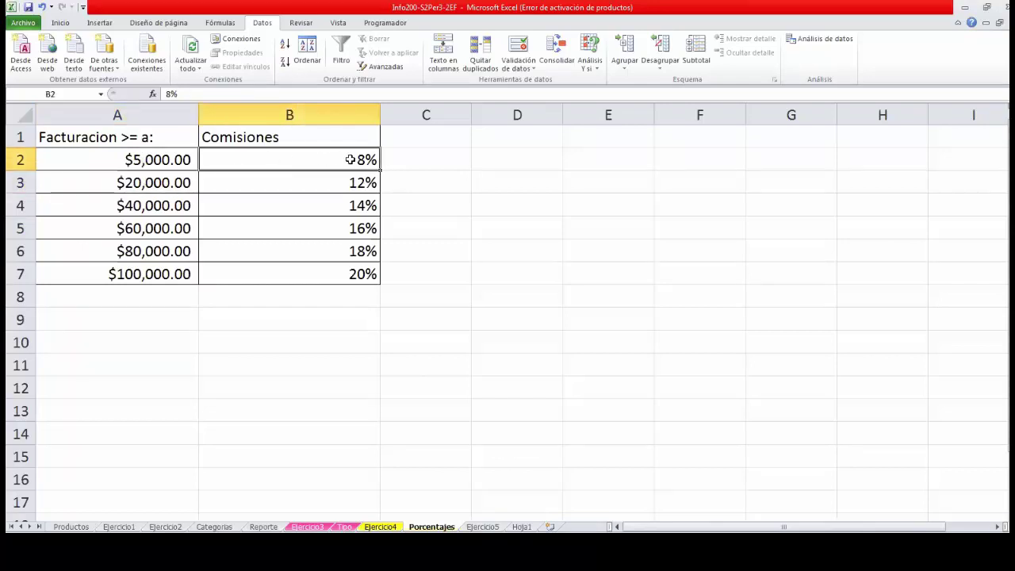
pyautogui.click(168, 184)
pyautogui.click(161, 204)
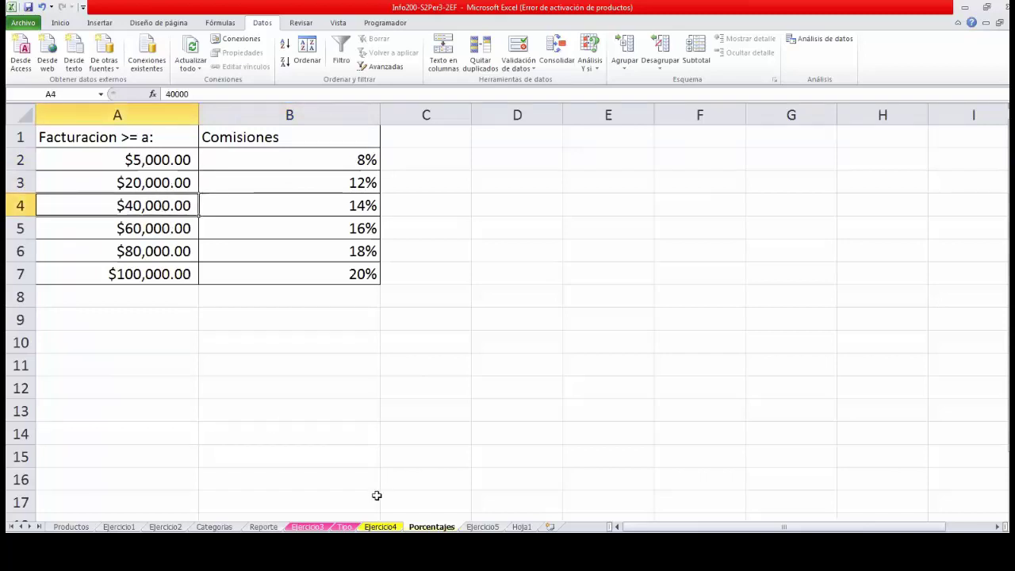
# Inspect the nested SI formula of the Nombre categoría column on the Ejercicio2 sheet, opening it in cell D5.
pyautogui.click(379, 527)
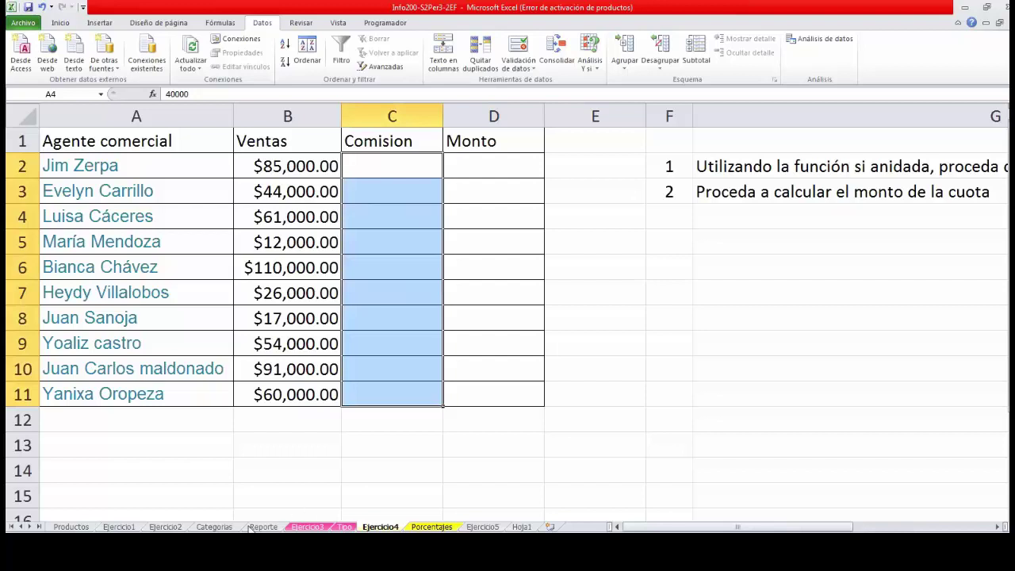
pyautogui.click(164, 527)
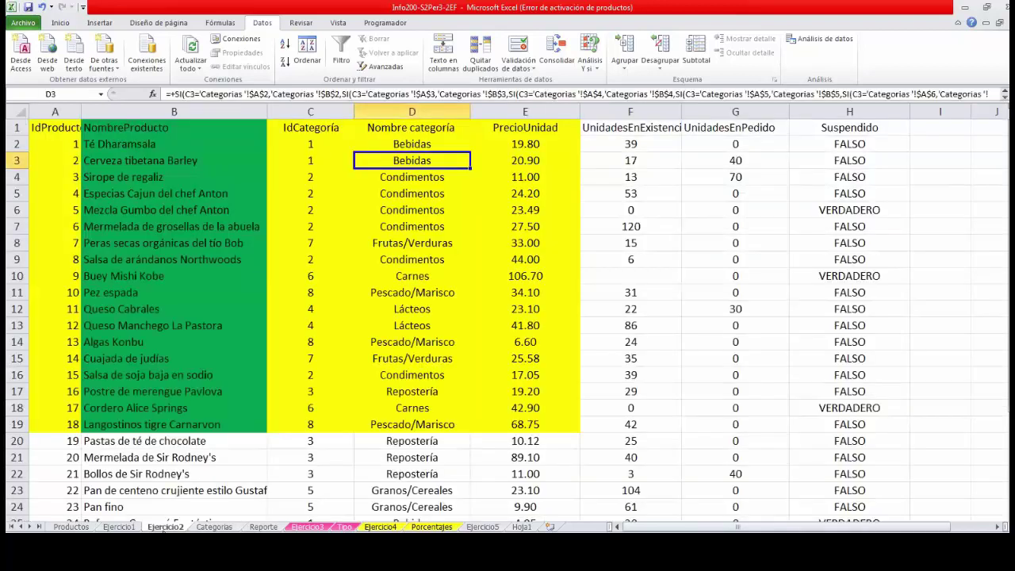
pyautogui.click(428, 145)
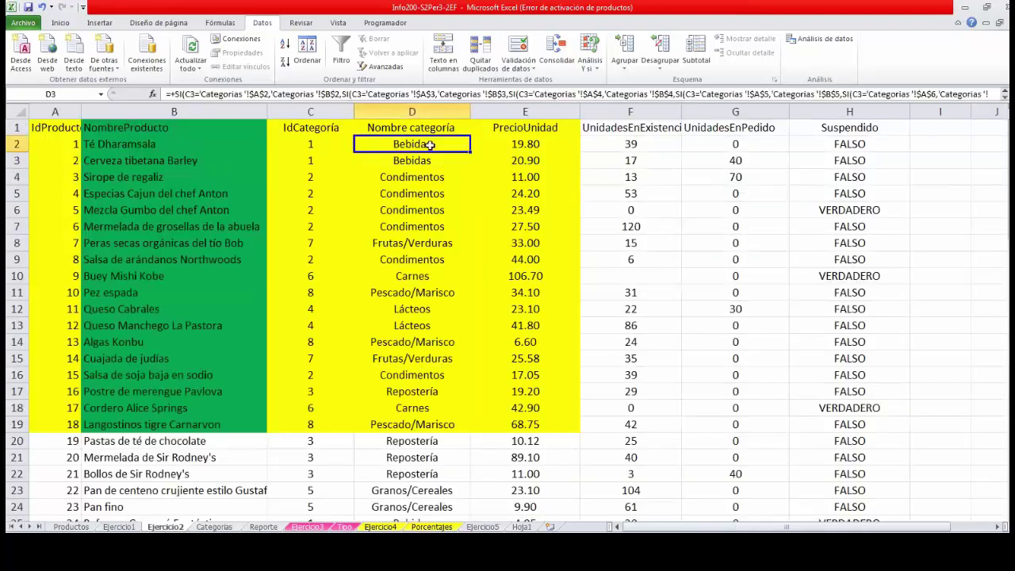
pyautogui.doubleClick(425, 197)
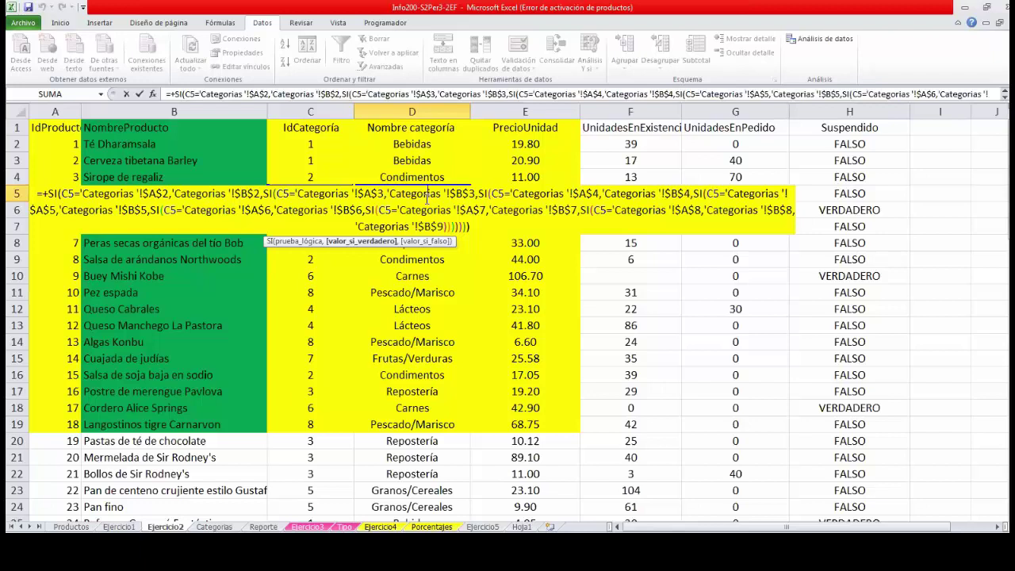
pyautogui.press('Return')
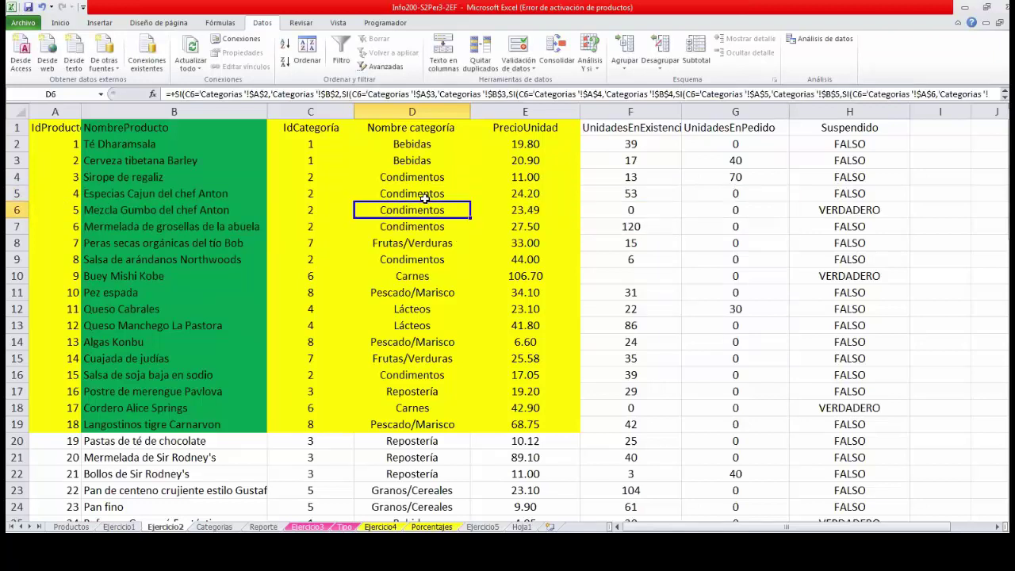
# Return to the Porcentajes sheet and review the whole commission table, selecting the range A2:B7.
pyautogui.click(448, 528)
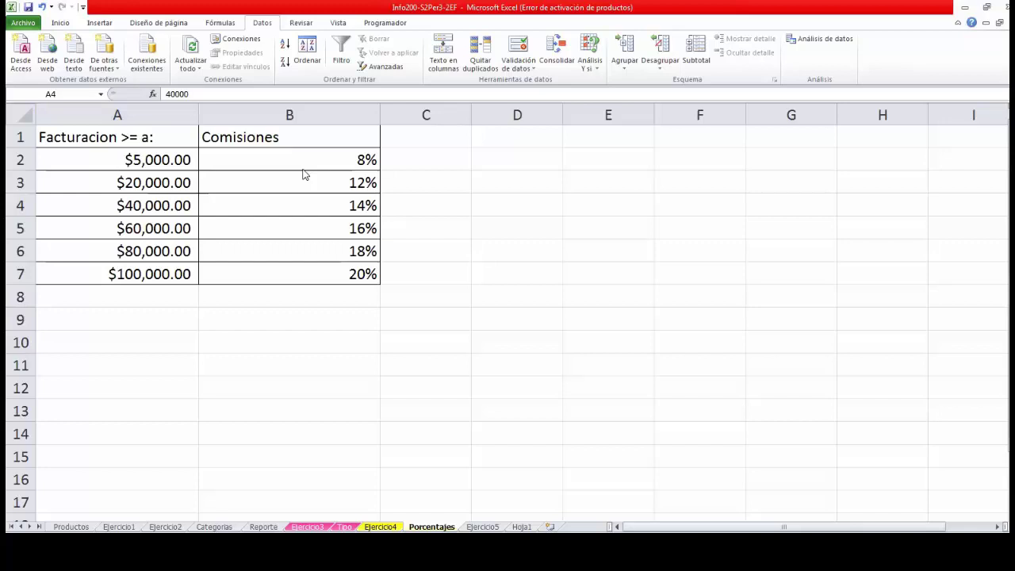
pyautogui.click(150, 157)
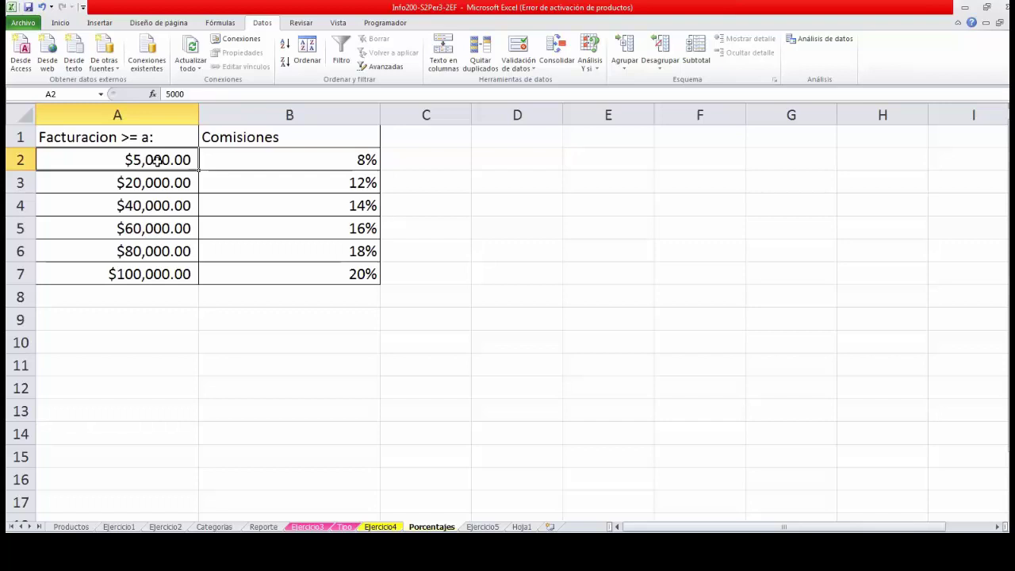
pyautogui.click(154, 199)
pyautogui.click(154, 159)
pyautogui.scroll(4, 138, 151)
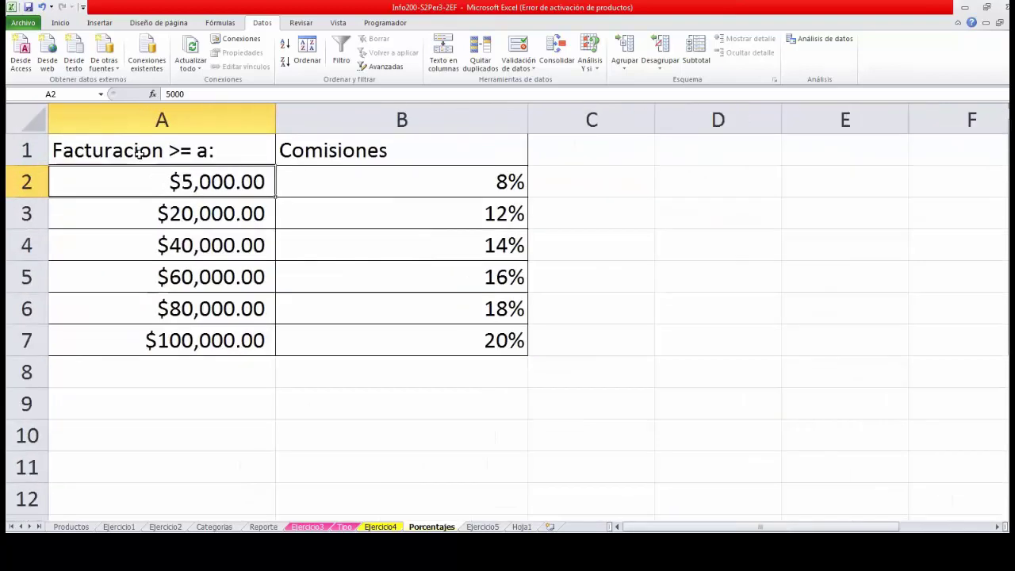
pyautogui.press('alt')
pyautogui.click(139, 219)
pyautogui.click(173, 181)
pyautogui.moveTo(172, 181); pyautogui.dragTo(397, 315)
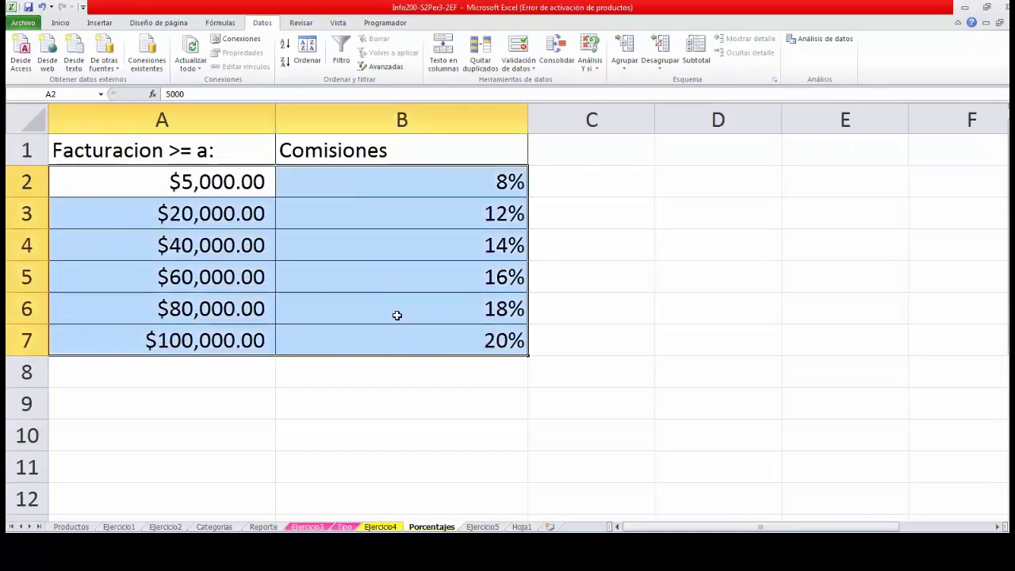
# Fill the first Ventas cell, B2, on the Ejercicio4 sheet with yellow.
pyautogui.hotkey('ctrl', 'pageup')
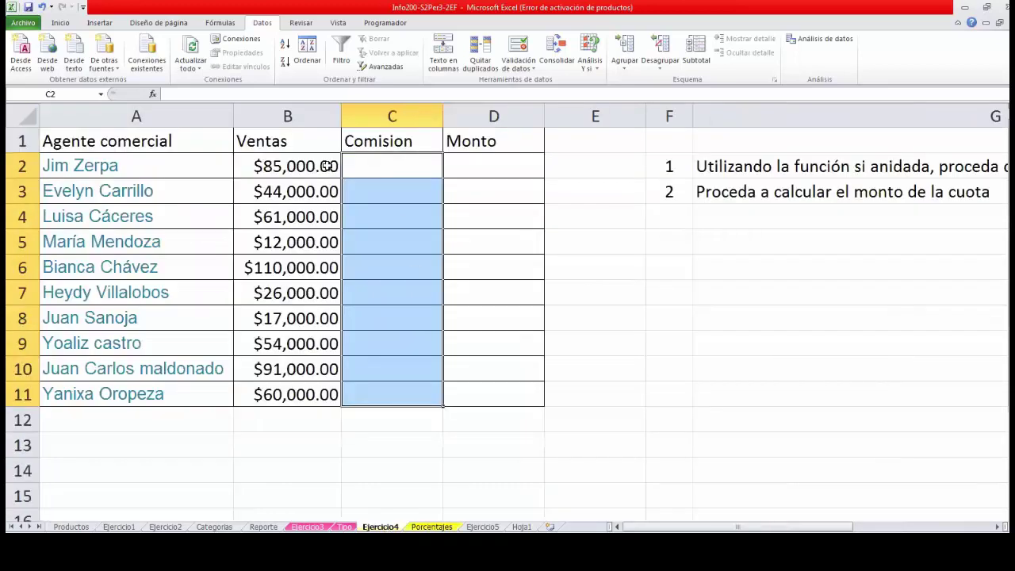
pyautogui.click(327, 164)
pyautogui.click(66, 25)
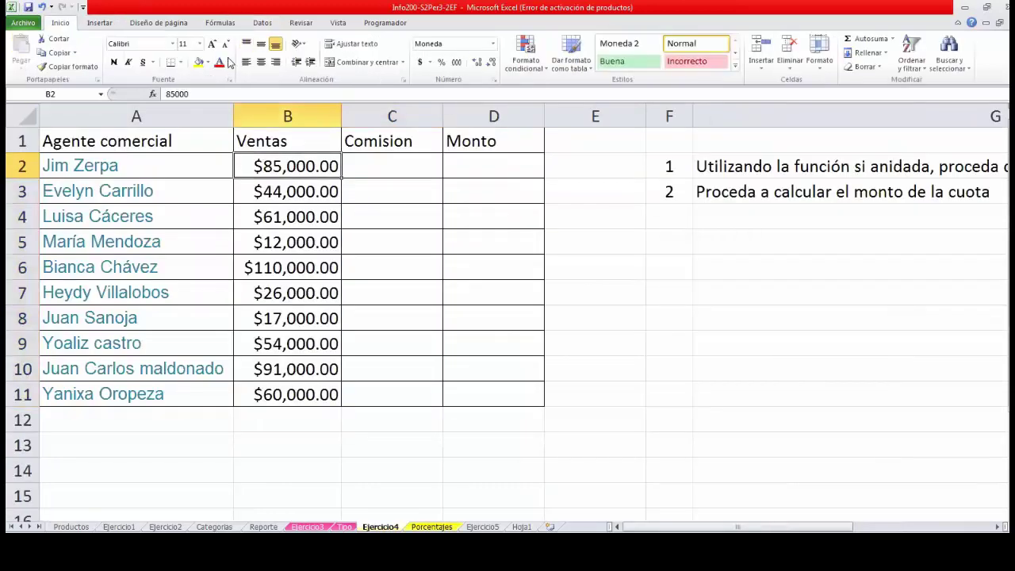
pyautogui.click(199, 62)
# Review the Facturacion thresholds A2:A7 and their matching Comisiones percentages on the Porcentajes sheet.
pyautogui.click(431, 527)
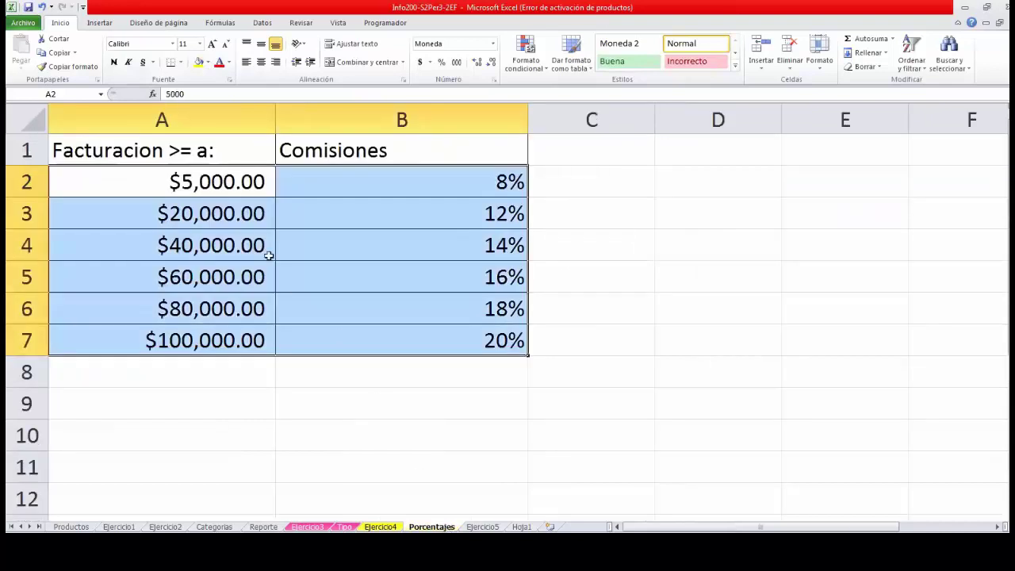
pyautogui.moveTo(255, 183); pyautogui.dragTo(252, 340)
pyautogui.click(437, 180)
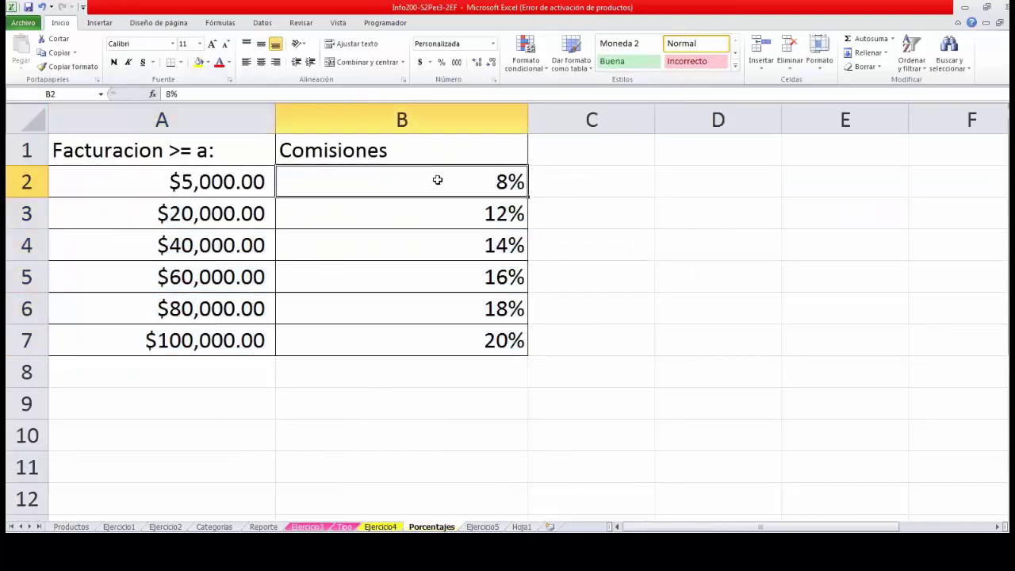
pyautogui.click(429, 210)
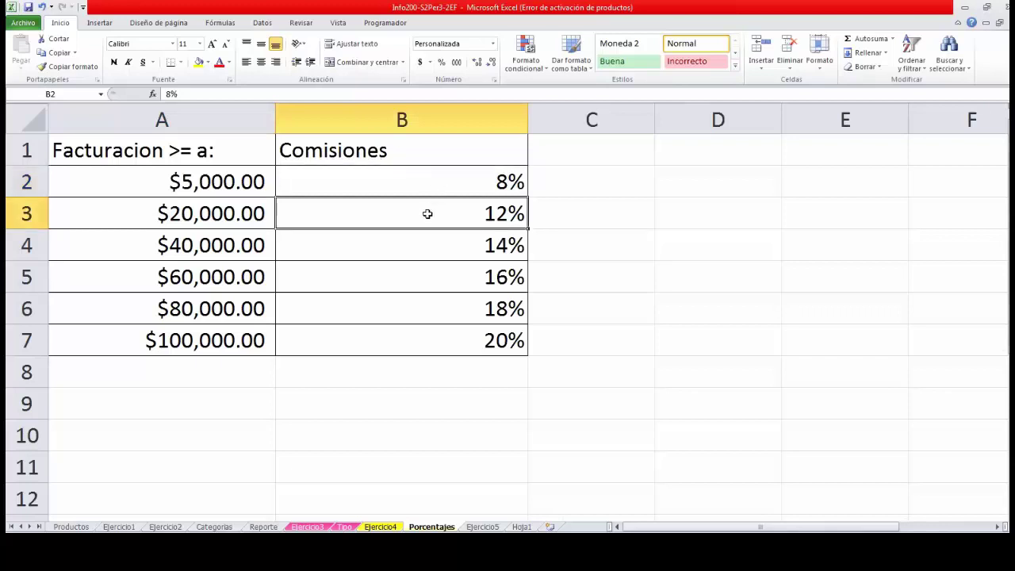
pyautogui.click(422, 325)
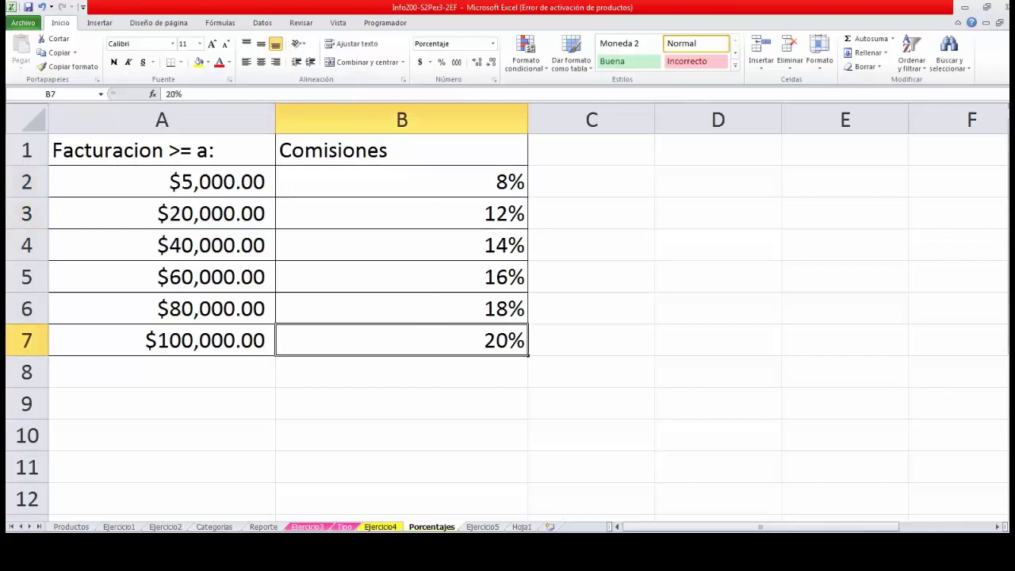
# Name the $5,000.00 threshold cell A2 Rango1.
pyautogui.click(215, 183)
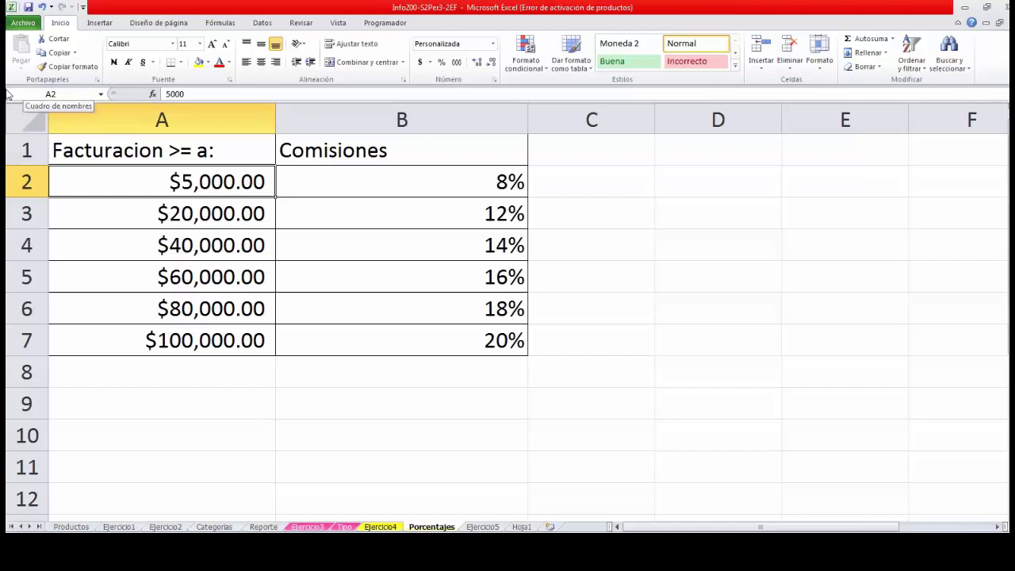
pyautogui.click(59, 93)
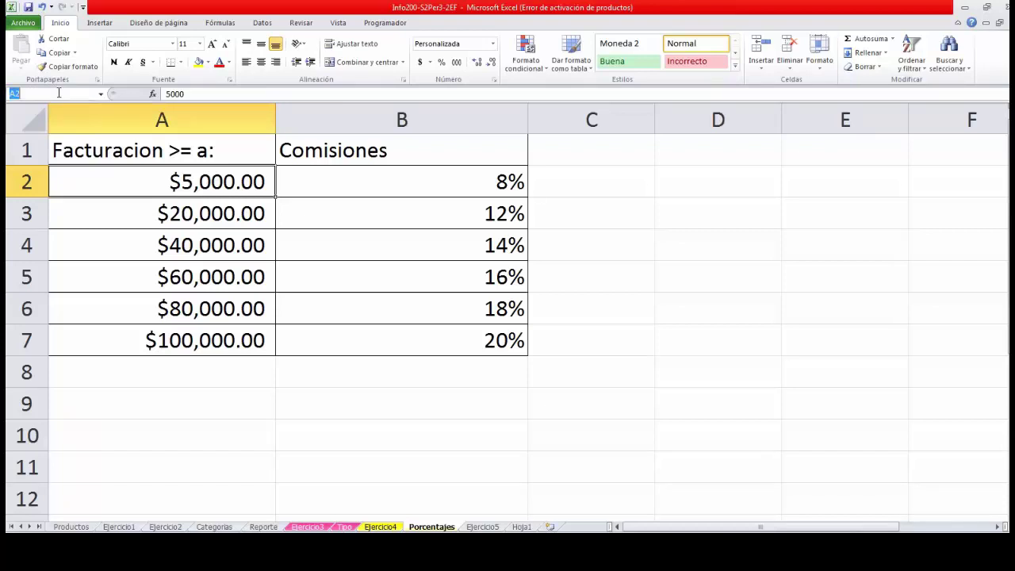
pyautogui.write('RAng')
pyautogui.press('BackSpace')
pyautogui.press('BackSpace')
pyautogui.press('BackSpace')
pyautogui.write('ang')
pyautogui.press('BackSpace')
pyautogui.write('go1')
pyautogui.press('Return')
# Name the threshold cells A3 and A4 Rango2 and Rango3.
pyautogui.click(167, 210)
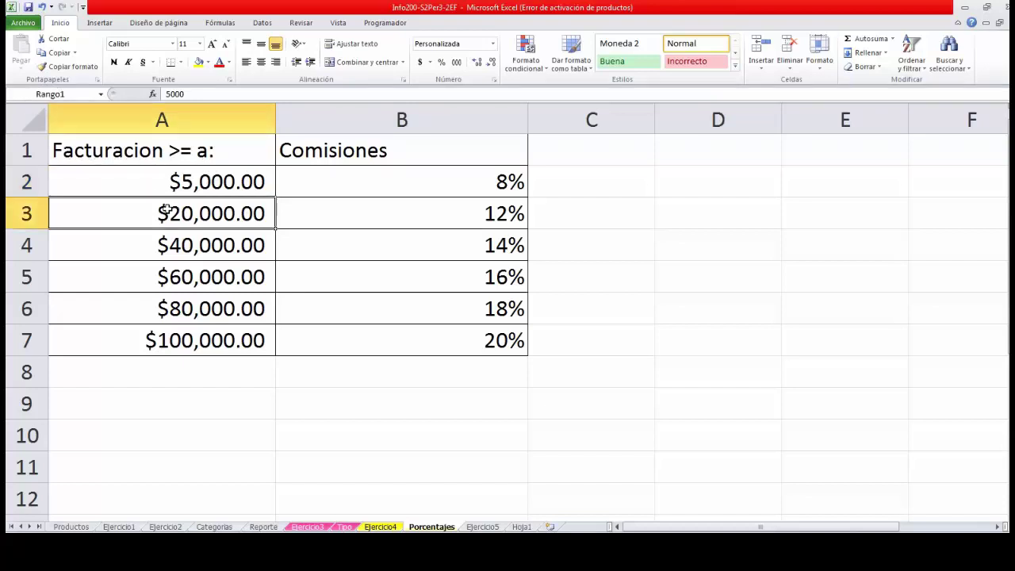
pyautogui.click(71, 94)
pyautogui.write('Rango2')
pyautogui.press('Return')
pyautogui.click(178, 241)
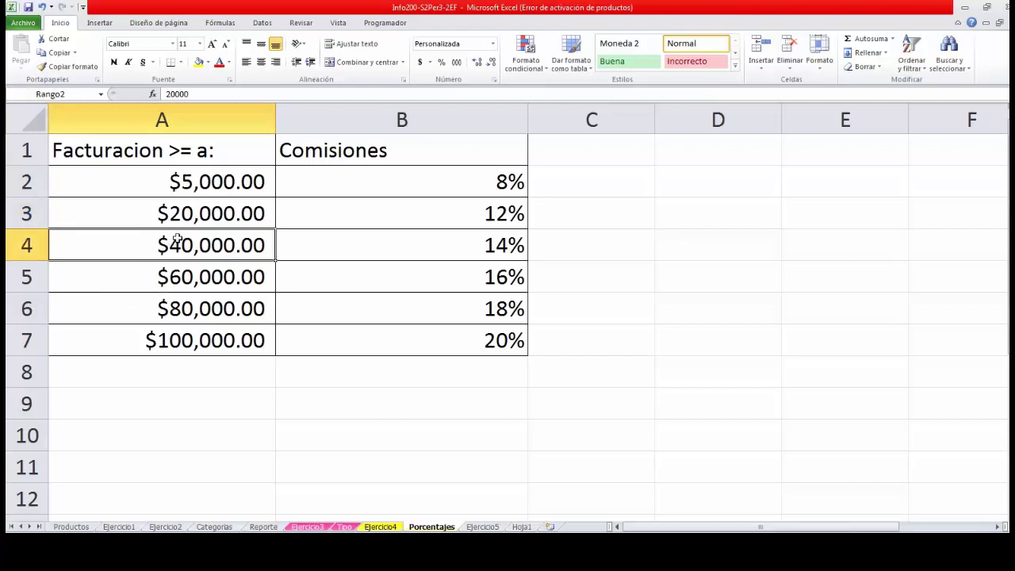
pyautogui.click(73, 94)
pyautogui.write('Rango3')
pyautogui.press('Return')
# Name the $60,000.00 threshold cell A5 Rango4.
pyautogui.click(158, 283)
pyautogui.click(69, 91)
pyautogui.write('R')
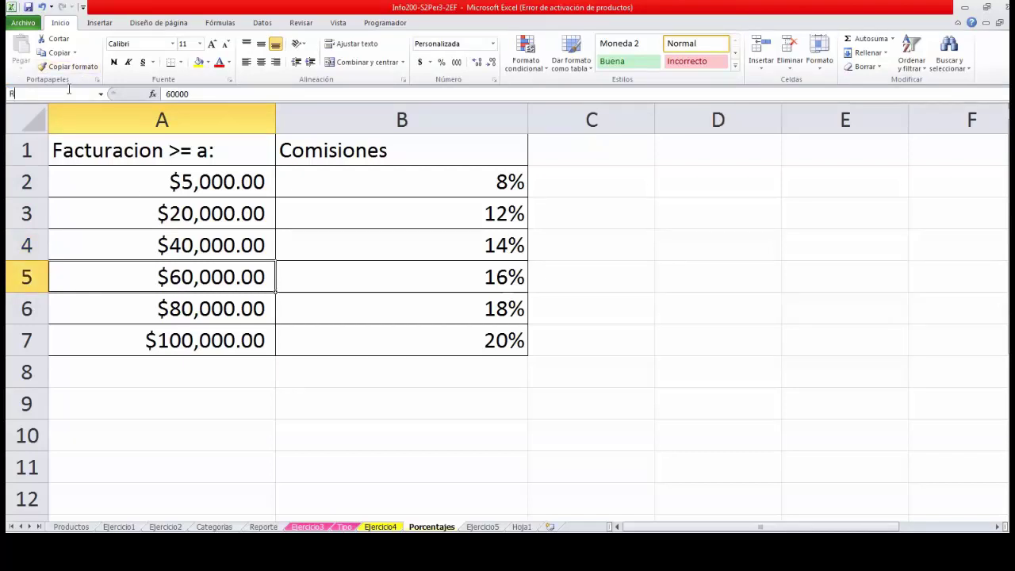
pyautogui.write('ango4')
pyautogui.press('Return')
# Name the $80,000.00 threshold cell A6 Rango5 and check the named cells in column A.
pyautogui.click(162, 309)
pyautogui.click(76, 93)
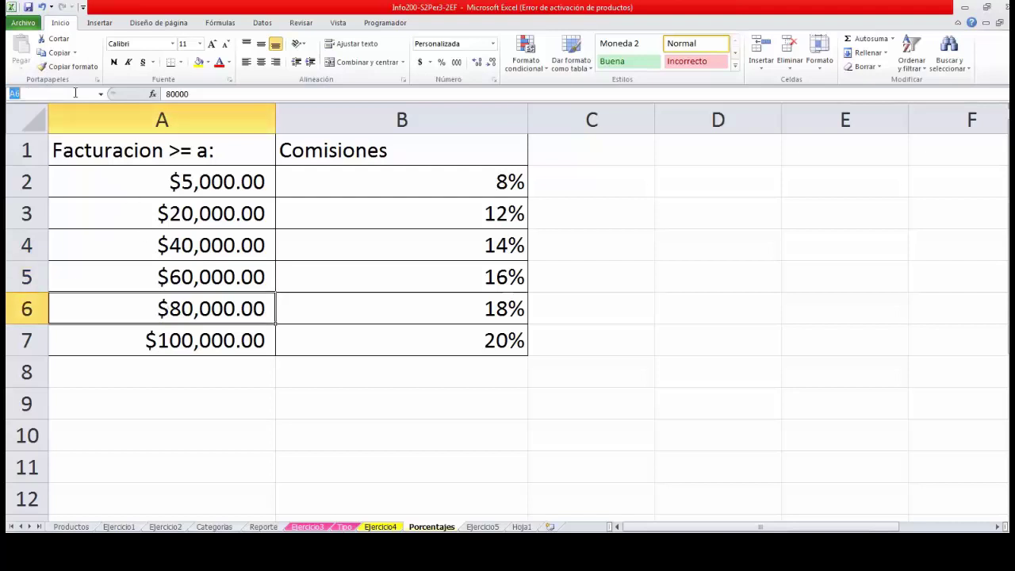
pyautogui.write('Ran')
pyautogui.press('BackSpace')
pyautogui.press('BackSpace')
pyautogui.press('BackSpace')
pyautogui.write('Rango5')
pyautogui.press('Return')
pyautogui.click(162, 285)
pyautogui.click(162, 301)
# Assign a name from the Rango series to the $100,000.00 threshold cell A7.
pyautogui.click(168, 341)
pyautogui.click(67, 93)
pyautogui.write('R')
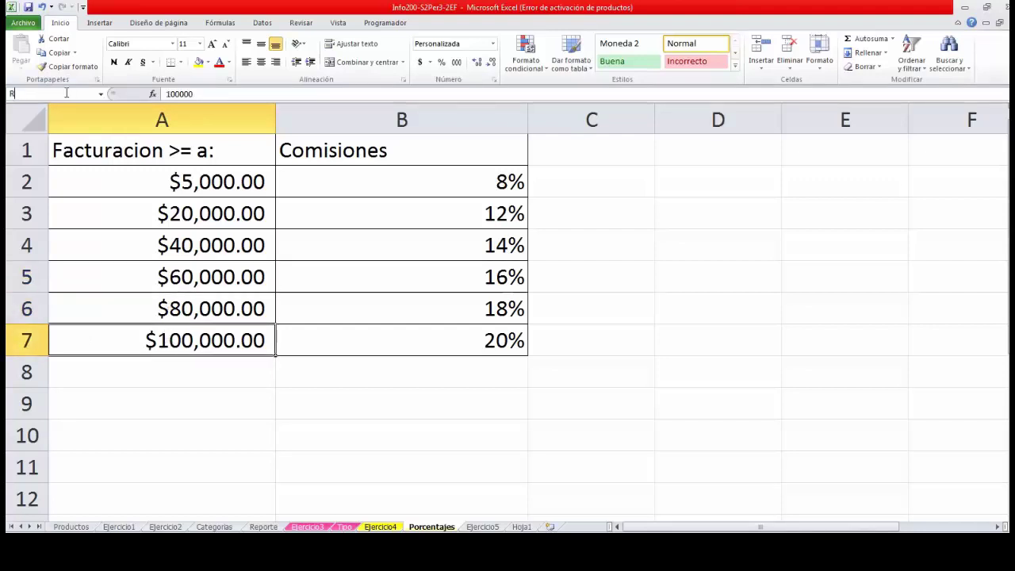
pyautogui.write('ango1')
pyautogui.press('Return')
# Name the 8% commission cell B2 porcenta1.
pyautogui.click(471, 170)
pyautogui.click(70, 93)
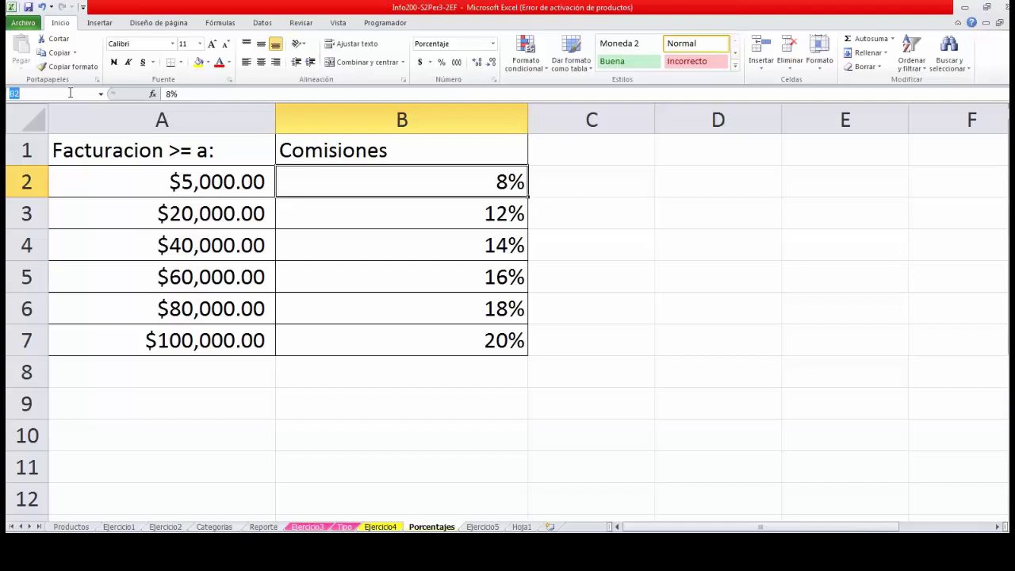
pyautogui.write('porcen')
pyautogui.press('BackSpace')
pyautogui.press('BackSpace')
pyautogui.press('BackSpace')
pyautogui.write('centa1')
pyautogui.press('Return')
# Name the 12% commission cell B3 porcenta2 and the 14% cell B4 porcenta3.
pyautogui.click(408, 209)
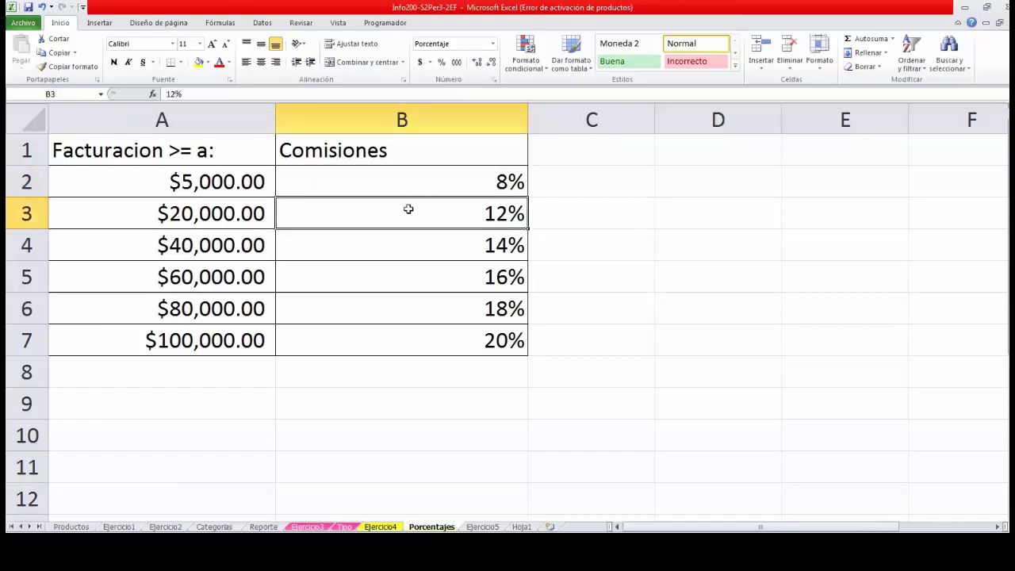
pyautogui.click(75, 97)
pyautogui.write('porcenta')
pyautogui.write('je')
pyautogui.press('Return')
pyautogui.click(327, 251)
pyautogui.click(83, 95)
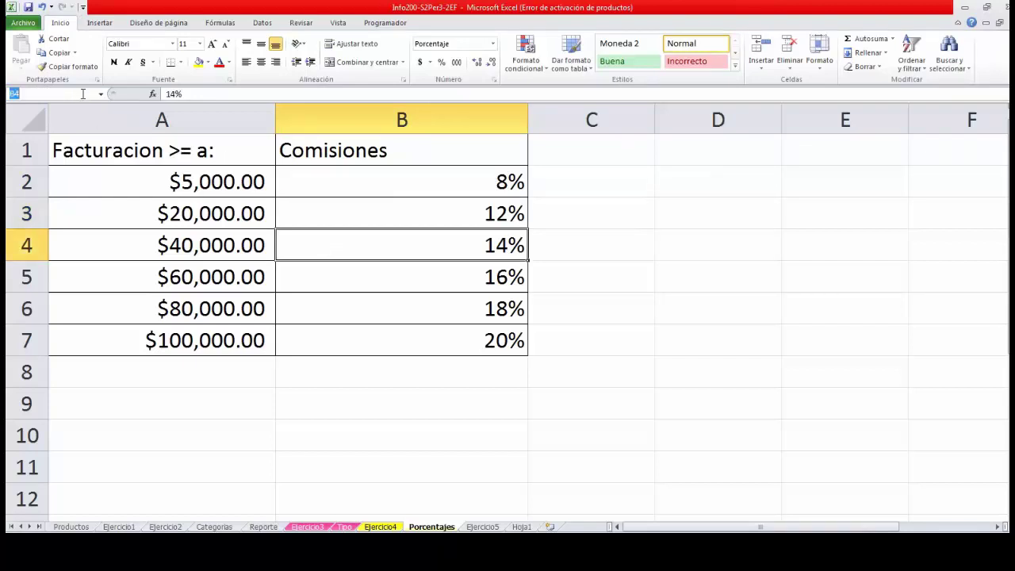
pyautogui.write('porcenta3')
pyautogui.press('Return')
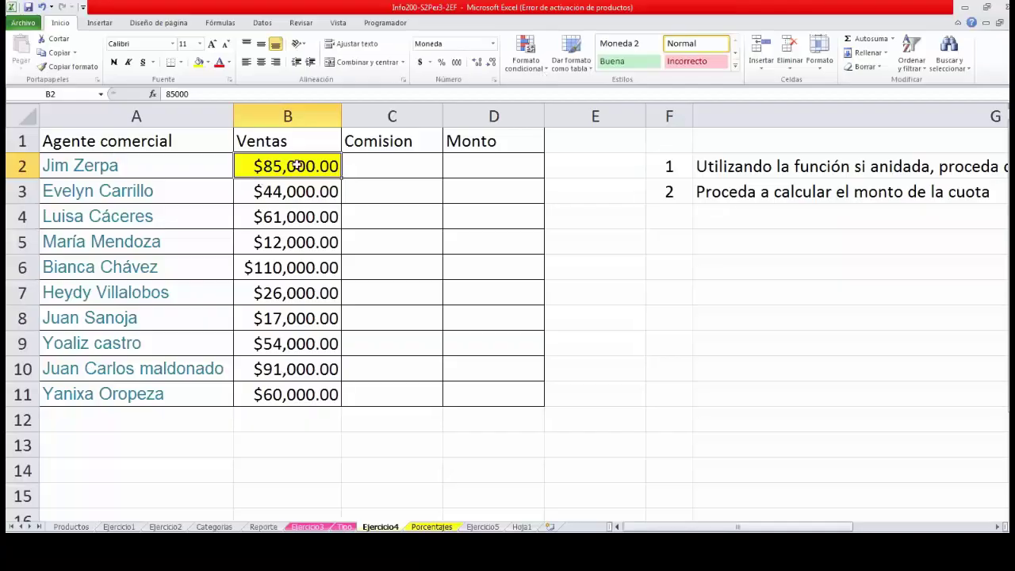
# Examine how the Ventas amount in Ejercicio4 falls between consecutive Facturacion thresholds and which Comisiones percentage each interval gives.
pyautogui.click(435, 527)
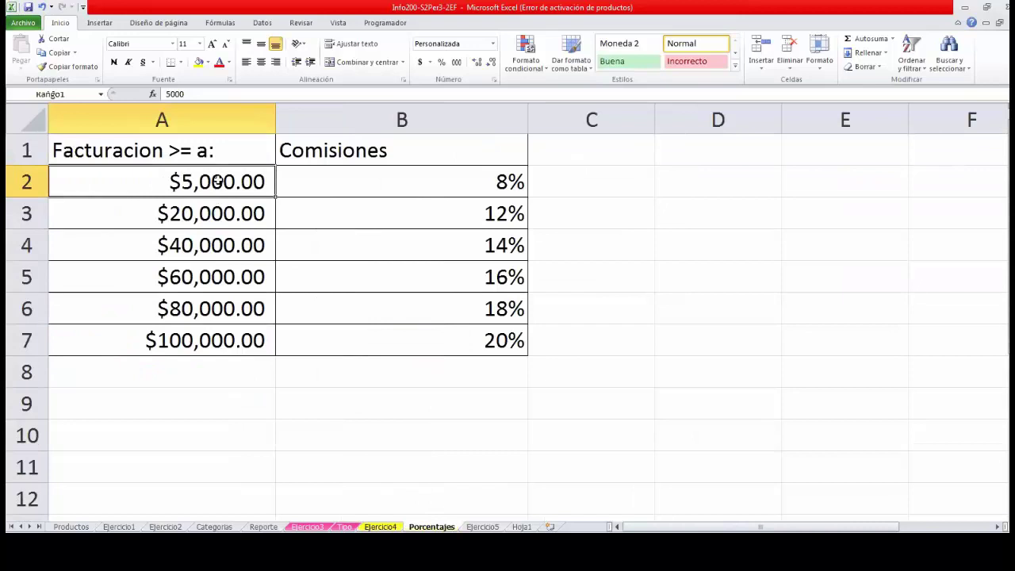
pyautogui.click(217, 213)
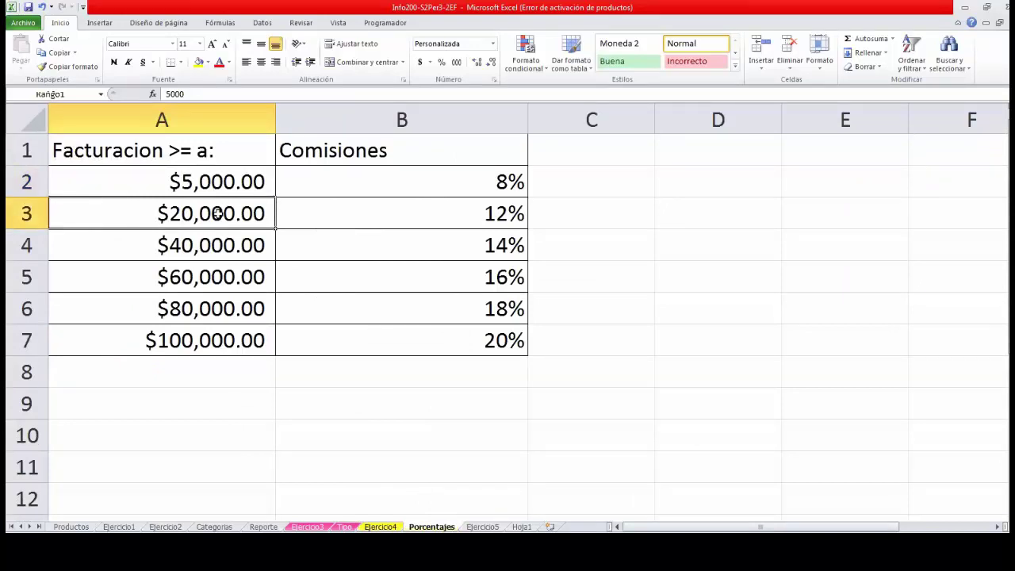
pyautogui.click(219, 182)
pyautogui.click(305, 182)
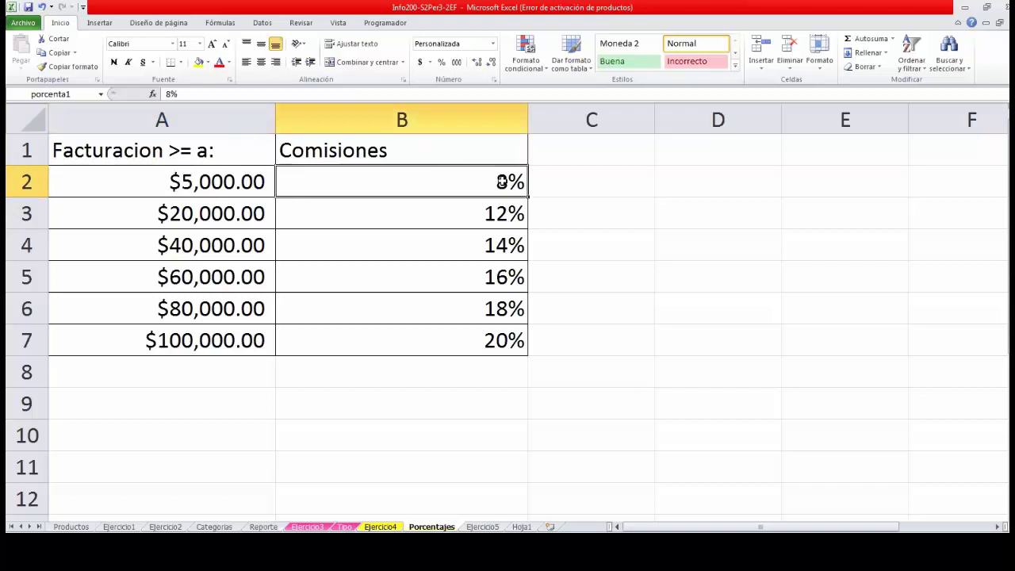
pyautogui.click(388, 526)
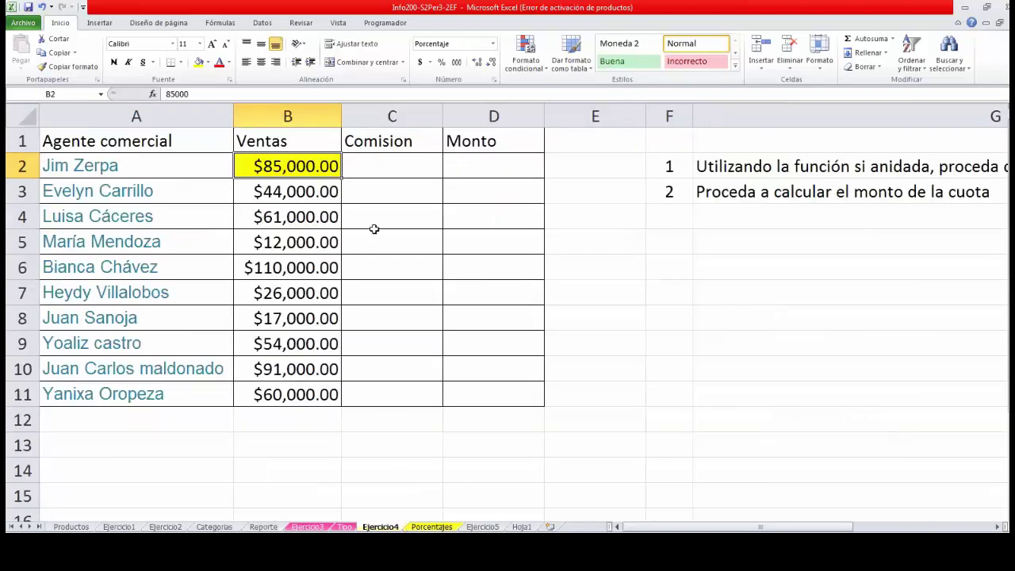
pyautogui.click(432, 527)
pyautogui.click(246, 208)
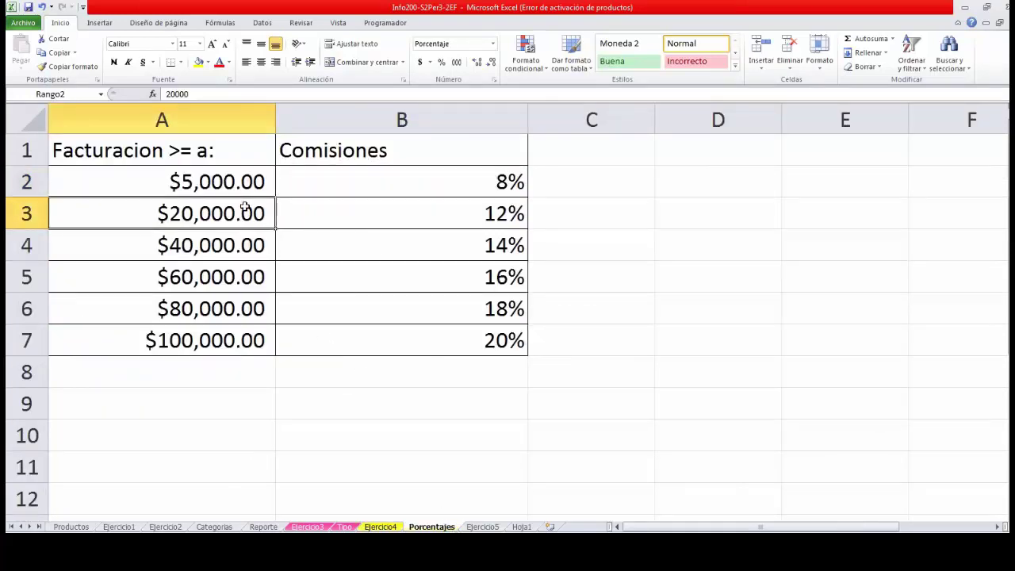
pyautogui.click(224, 244)
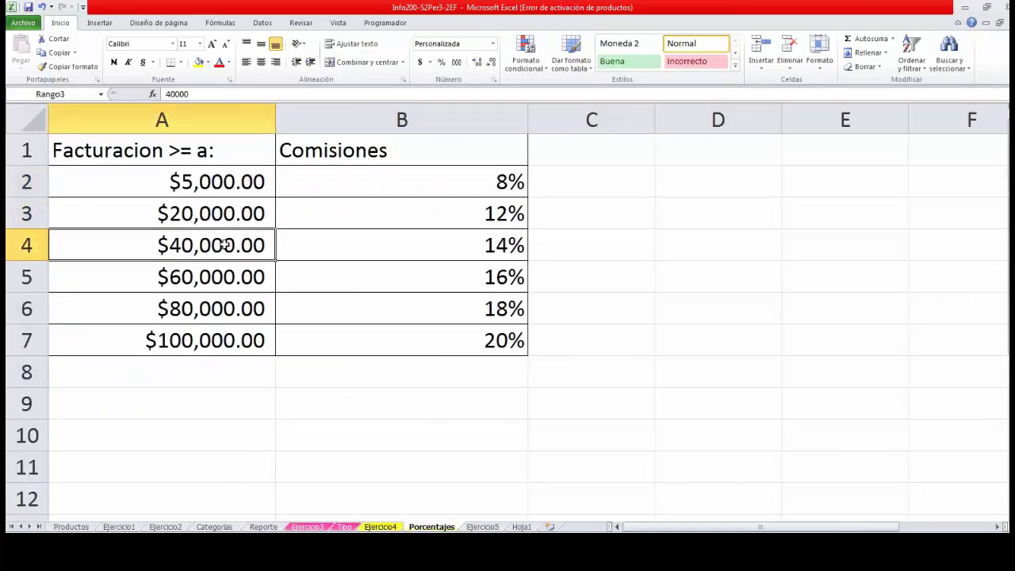
pyautogui.click(457, 217)
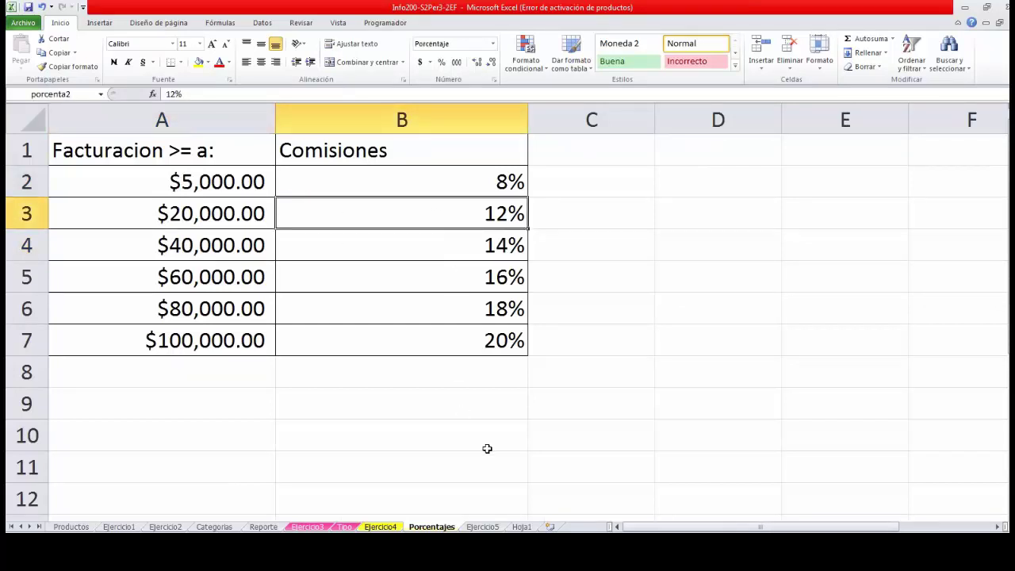
pyautogui.click(389, 528)
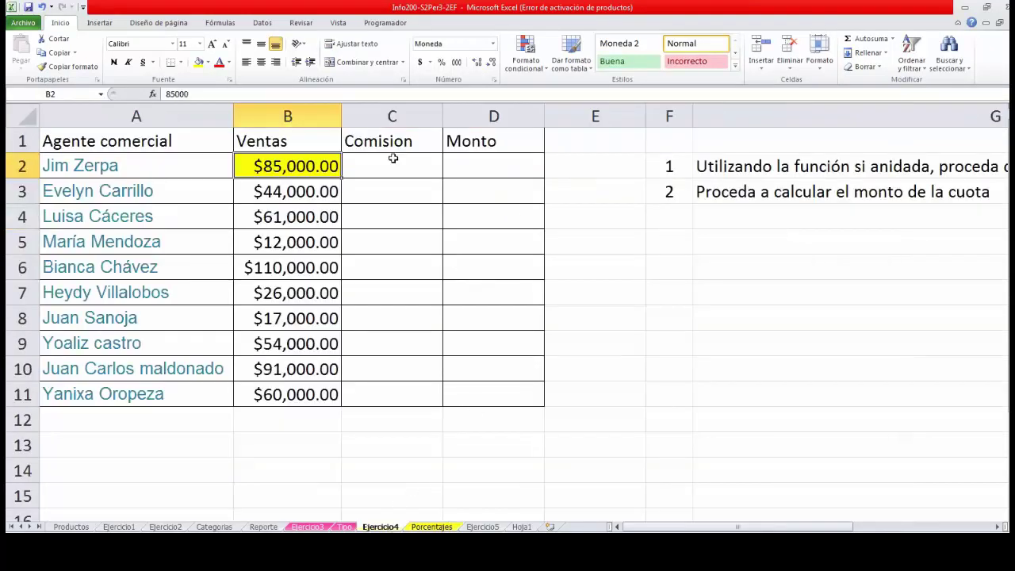
# Begin the Comision formula in cell C2 of Ejercicio4 with +si(B2>.
pyautogui.moveTo(392, 166); pyautogui.dragTo(394, 393)
pyautogui.click(401, 286)
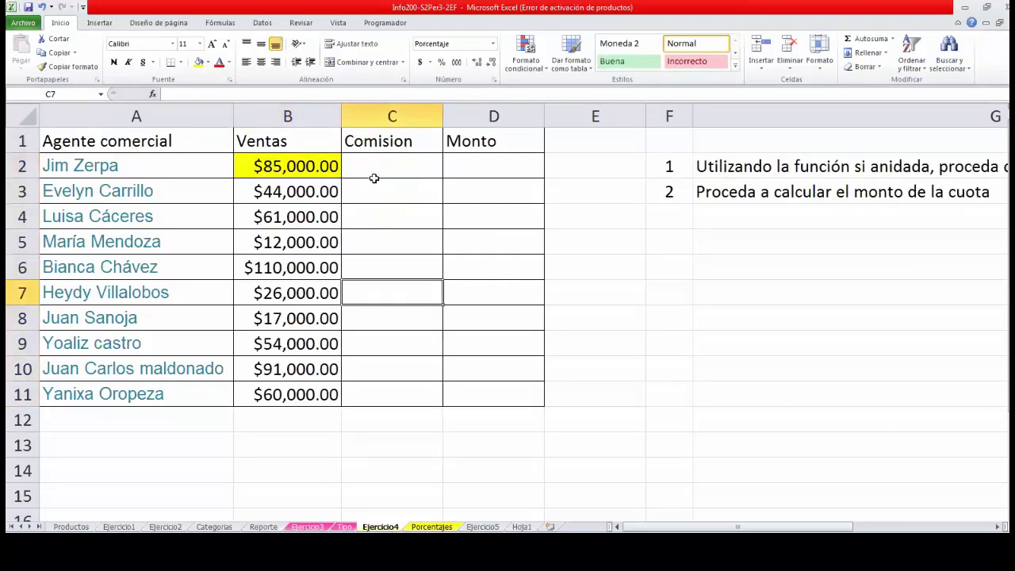
pyautogui.click(374, 180)
pyautogui.click(381, 163)
pyautogui.write('+si')
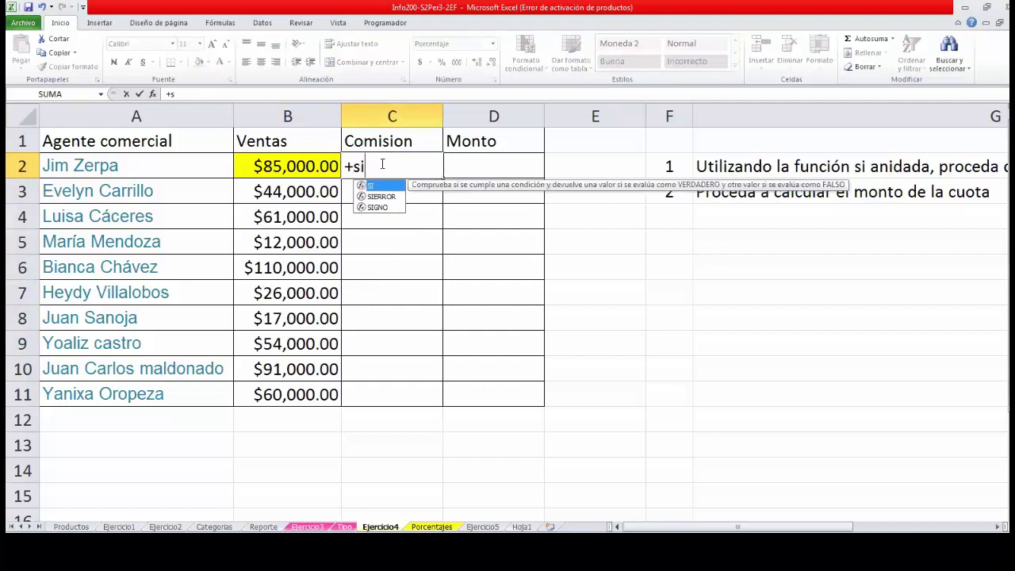
pyautogui.write('(')
pyautogui.click(308, 165)
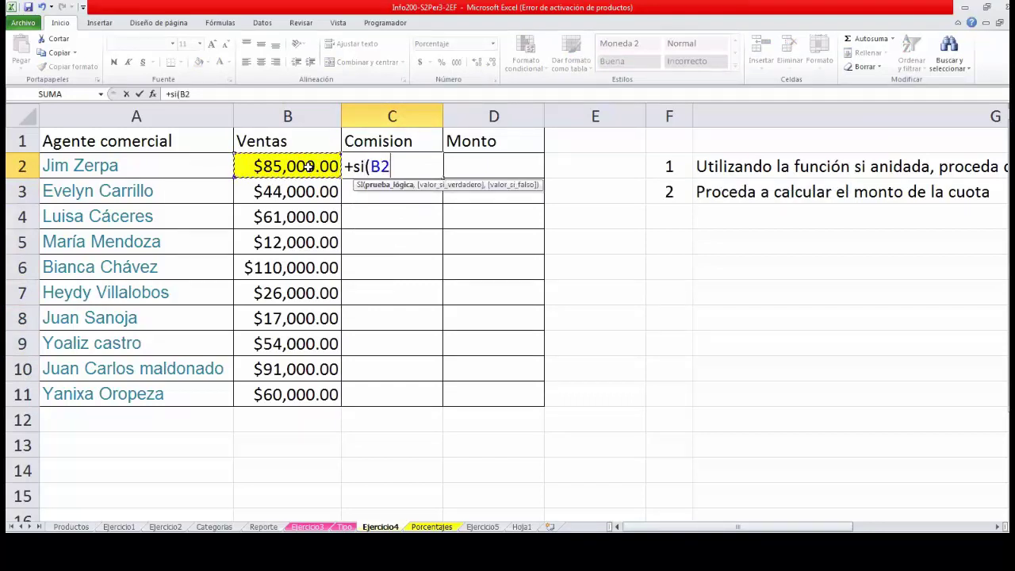
pyautogui.write('>')
# Bring up the Porcentajes sheet within the formula and delete the inserted sheet reference, keeping +si(B2>.
pyautogui.click(436, 526)
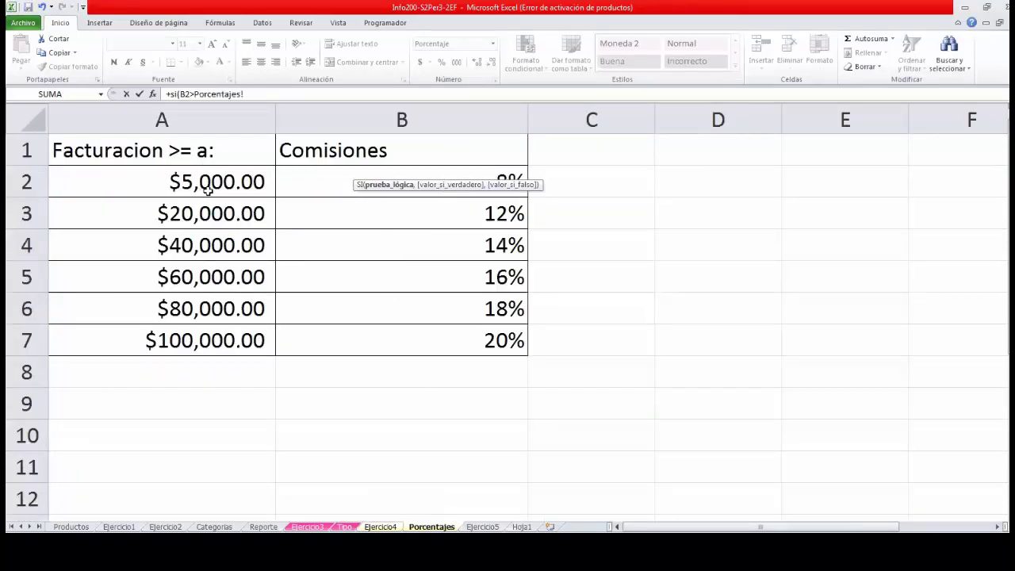
pyautogui.click(240, 94)
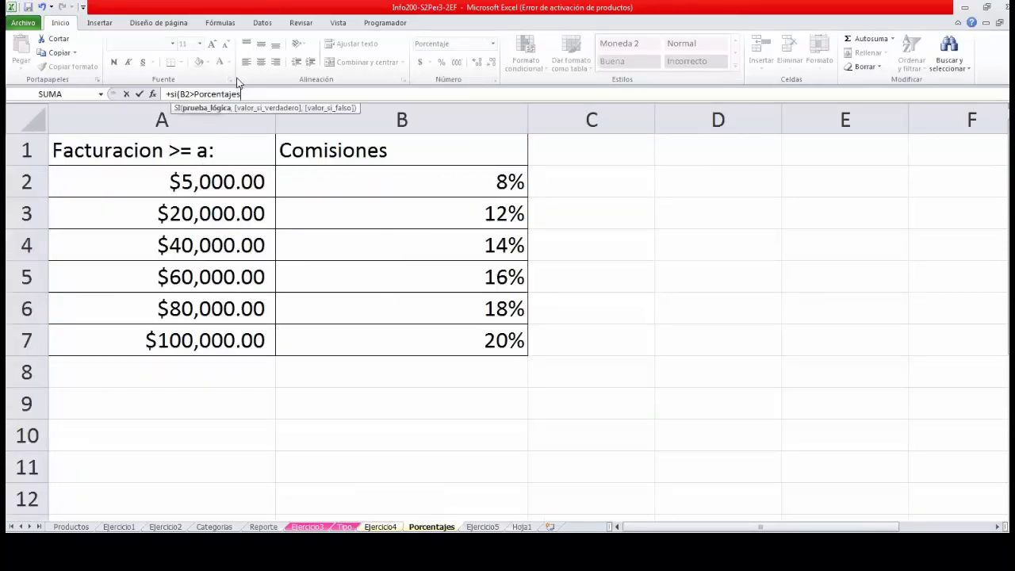
pyautogui.press('BackSpace')
pyautogui.press('BackSpace')
pyautogui.press('BackSpace')
pyautogui.press('BackSpace')
pyautogui.press('BackSpace')
pyautogui.press('BackSpace')
pyautogui.press('BackSpace')
pyautogui.press('BackSpace')
pyautogui.press('BackSpace')
pyautogui.press('BackSpace')
pyautogui.press('BackSpace')
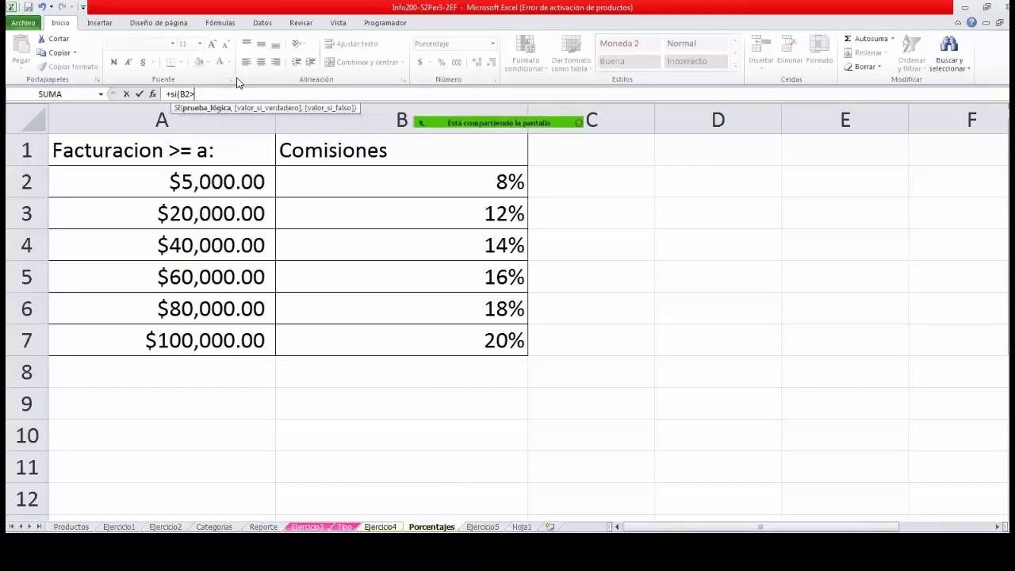
# Insert the Y function before B2 in the formula so it reads +si(y(B2>.
pyautogui.press('Left')
pyautogui.press('Left')
pyautogui.press('Left')
pyautogui.press('Left')
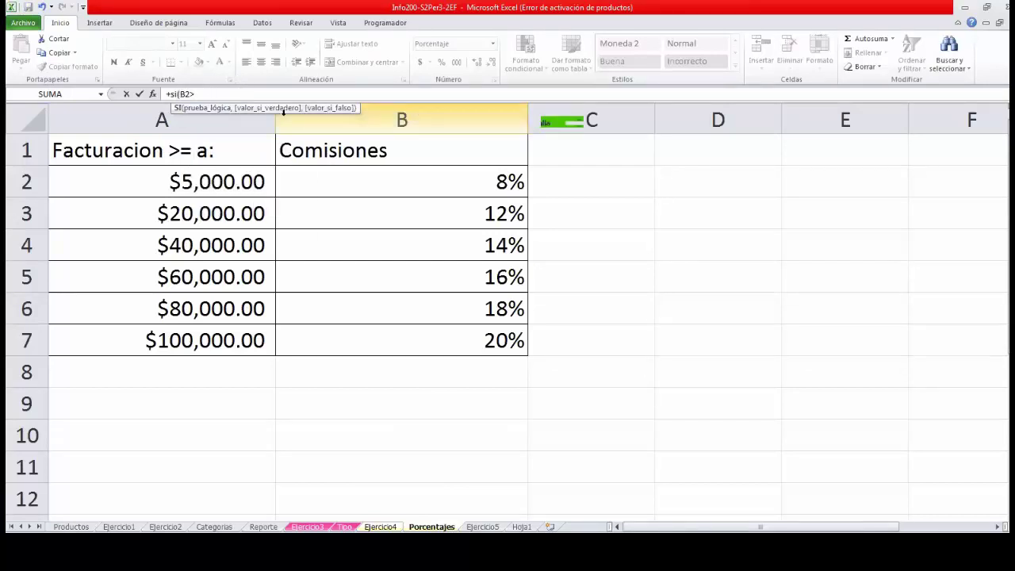
pyautogui.click(187, 92)
pyautogui.write('y')
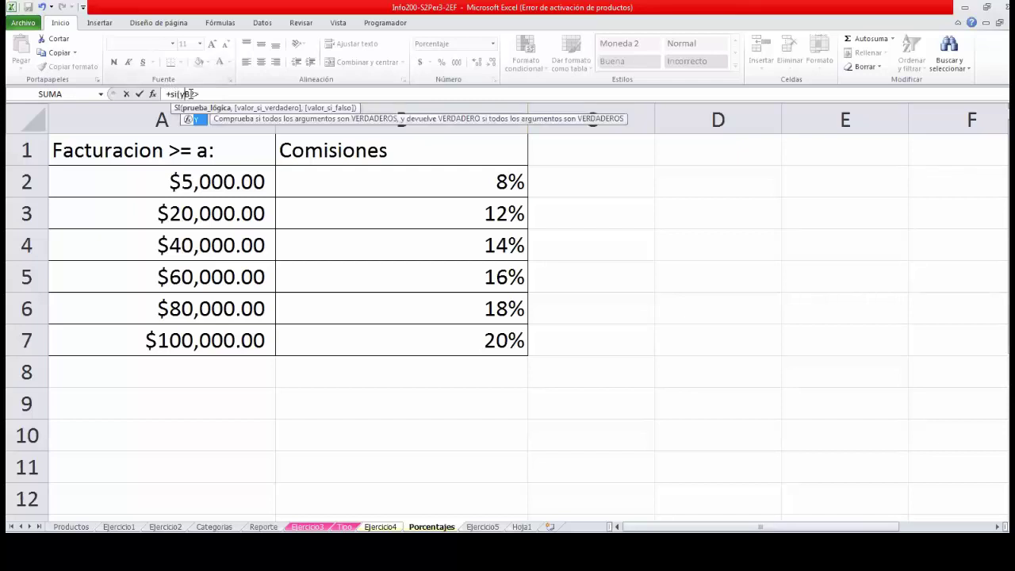
pyautogui.write('(')
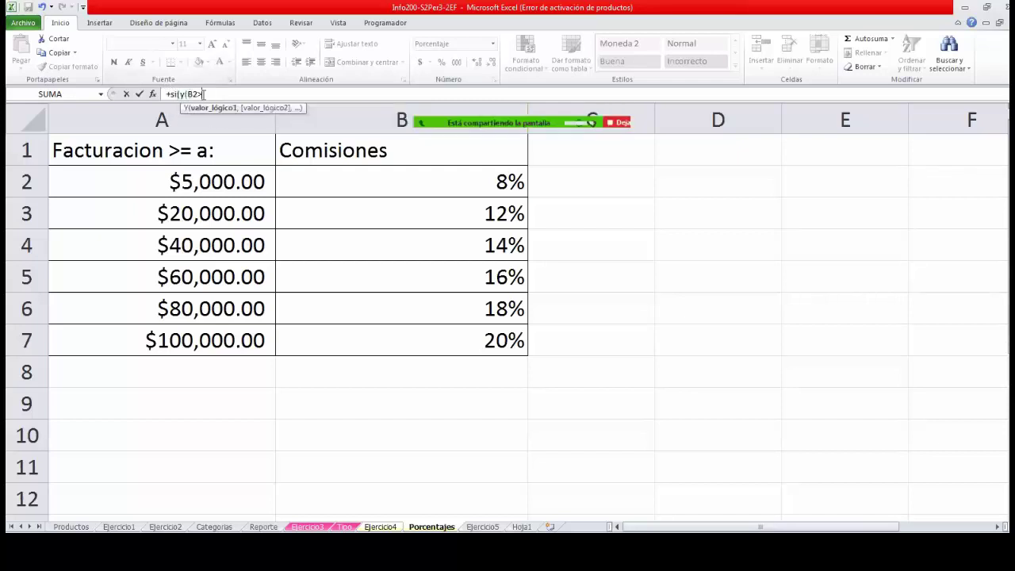
# Complete the first Y condition as B2>=Rango1 with the $5,000.00 threshold cell, followed by a comma.
pyautogui.click(191, 170)
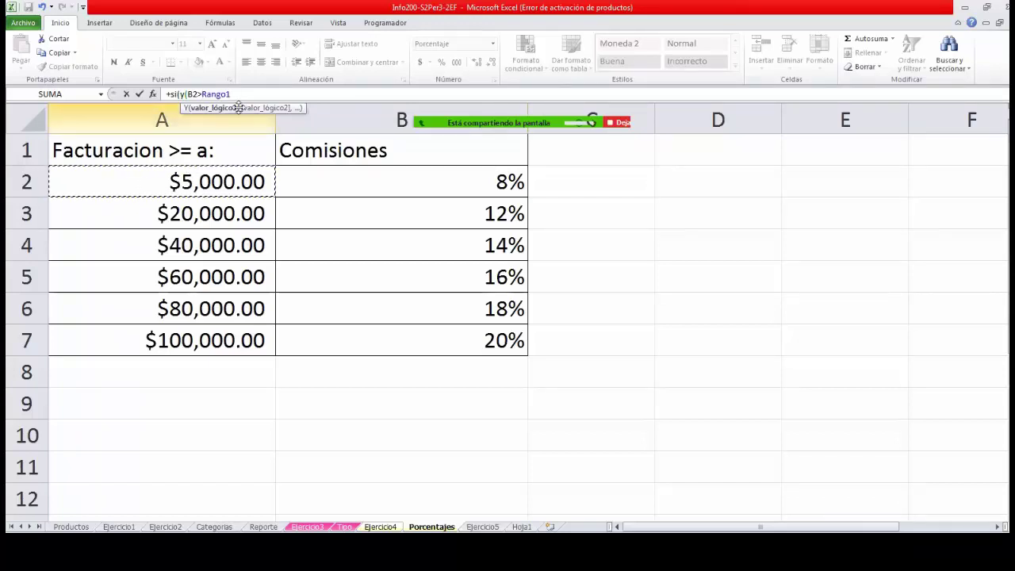
pyautogui.write(',')
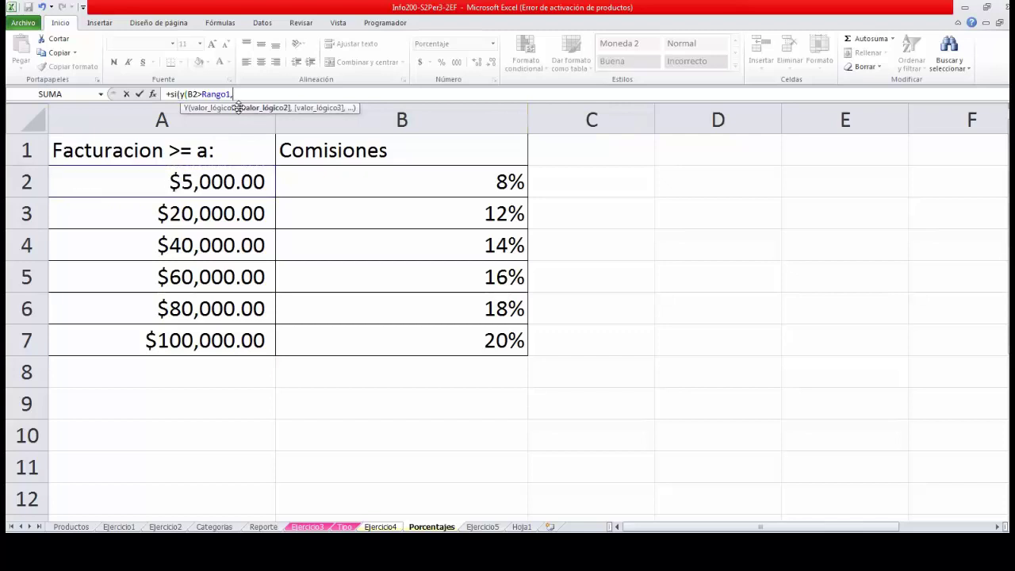
pyautogui.click(205, 96)
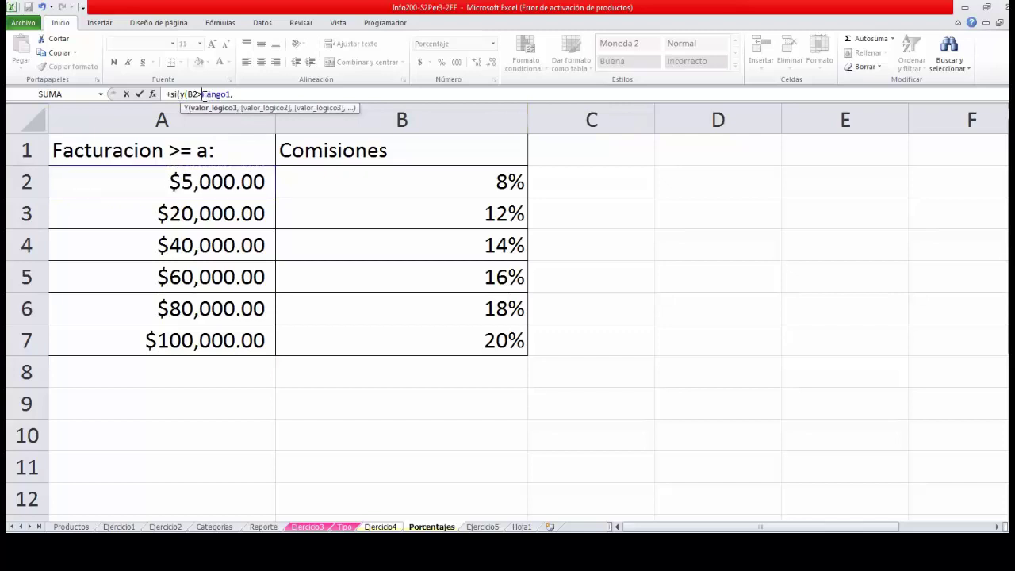
pyautogui.write('=')
pyautogui.press('End')
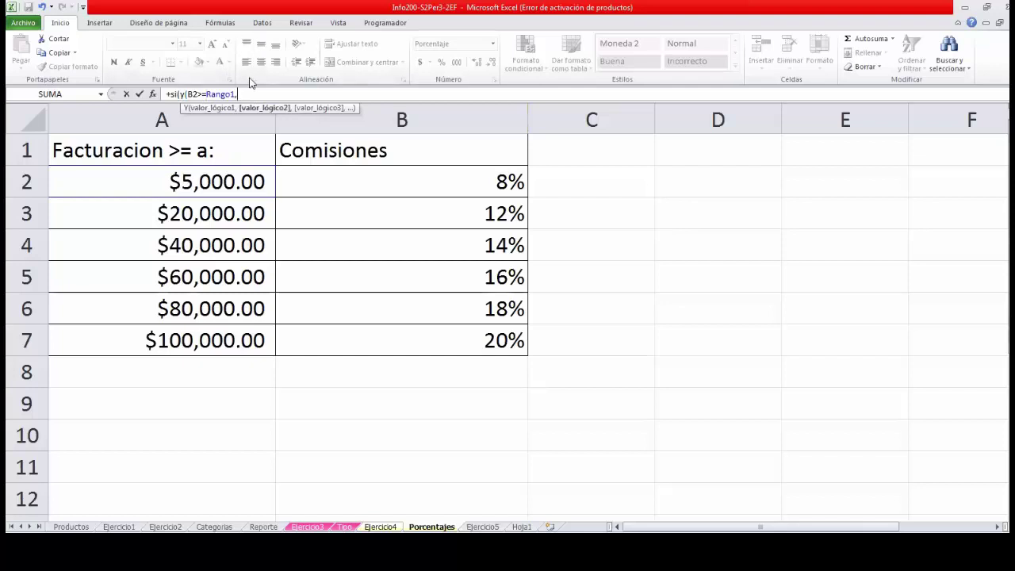
# Add b2<Rango2 as the second Y condition, referencing the $20,000.00 threshold cell, and close the Y function.
pyautogui.write('b2<=')
pyautogui.click(201, 210)
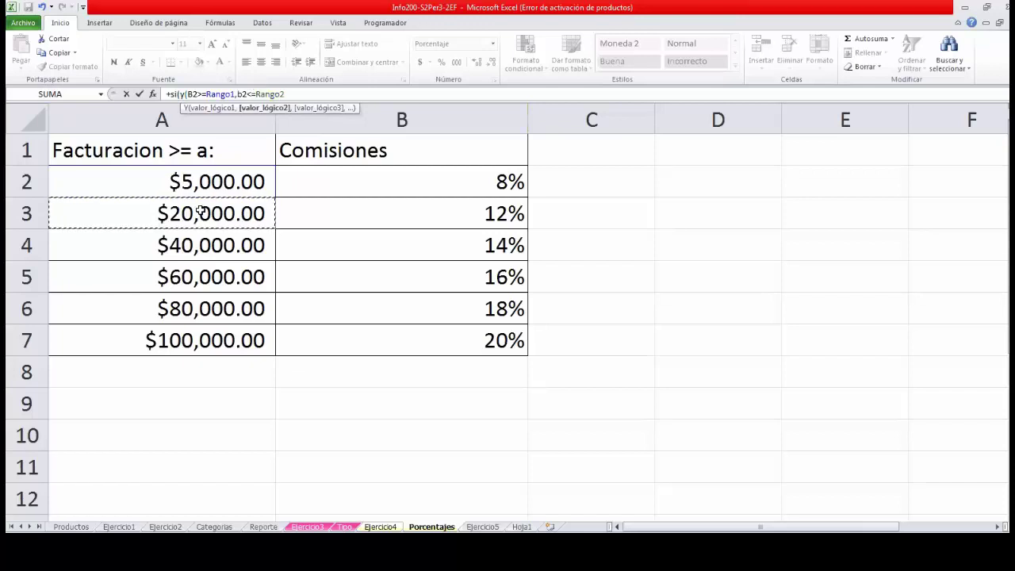
pyautogui.hotkey('ctrl', 'Left')
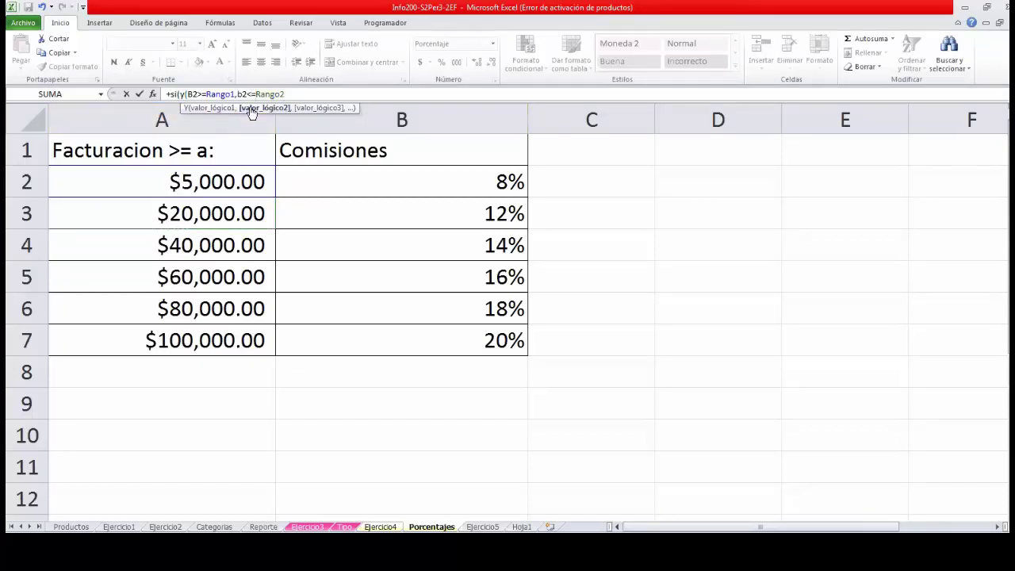
pyautogui.press('BackSpace')
pyautogui.moveTo(279, 93); pyautogui.dragTo(181, 94)
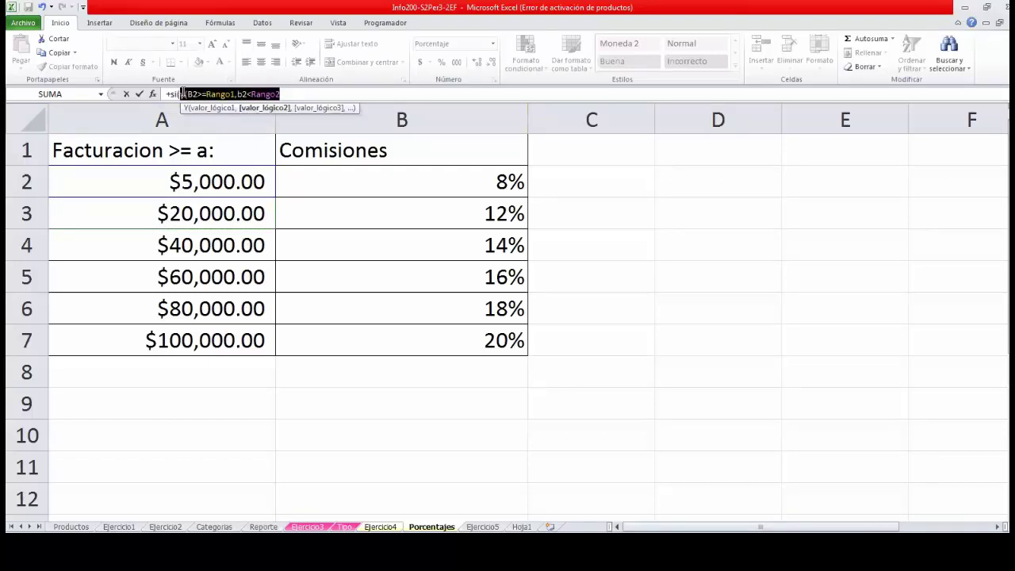
pyautogui.click(218, 93)
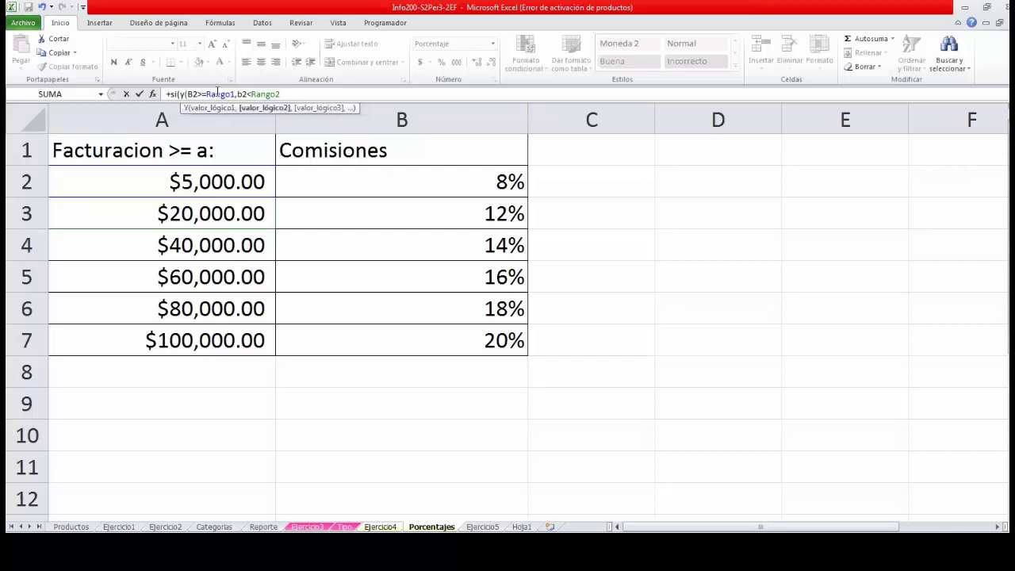
pyautogui.write(')')
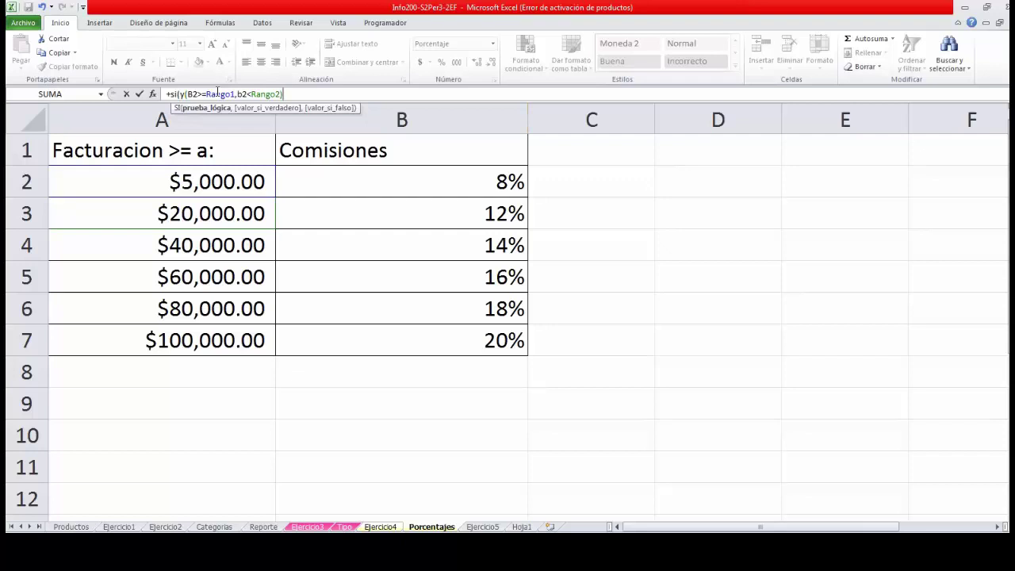
# Set porcenta1 as the first SI's value when true and add the comma for its false argument.
pyautogui.write(',')
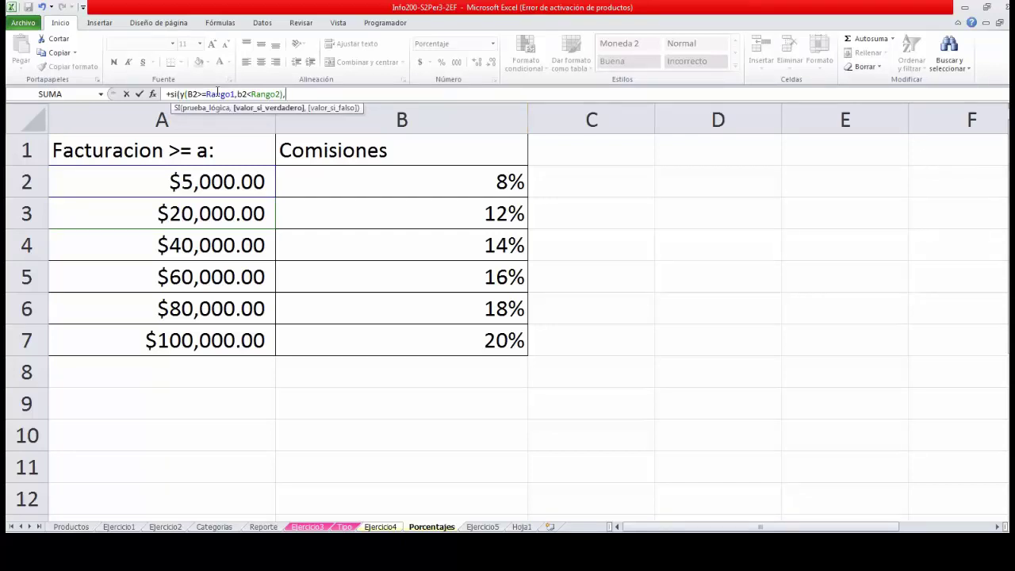
pyautogui.write('porcenta1')
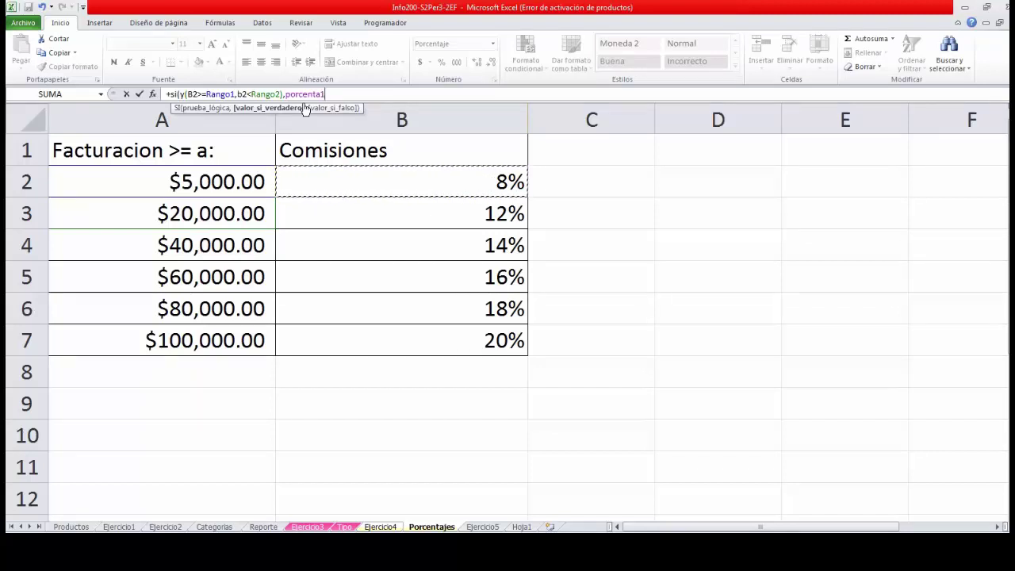
pyautogui.write(',')
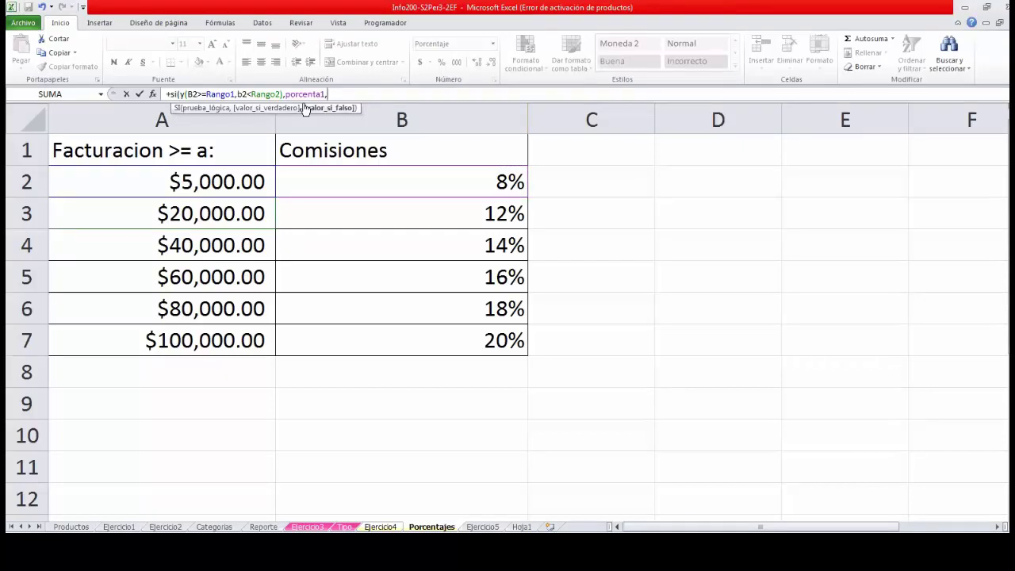
# Nest a second SI in the false argument with the test y(b2>=Rango2,b2<Rango3), referencing the $20,000.00 and $40,000.00 threshold cells.
pyautogui.write('si(')
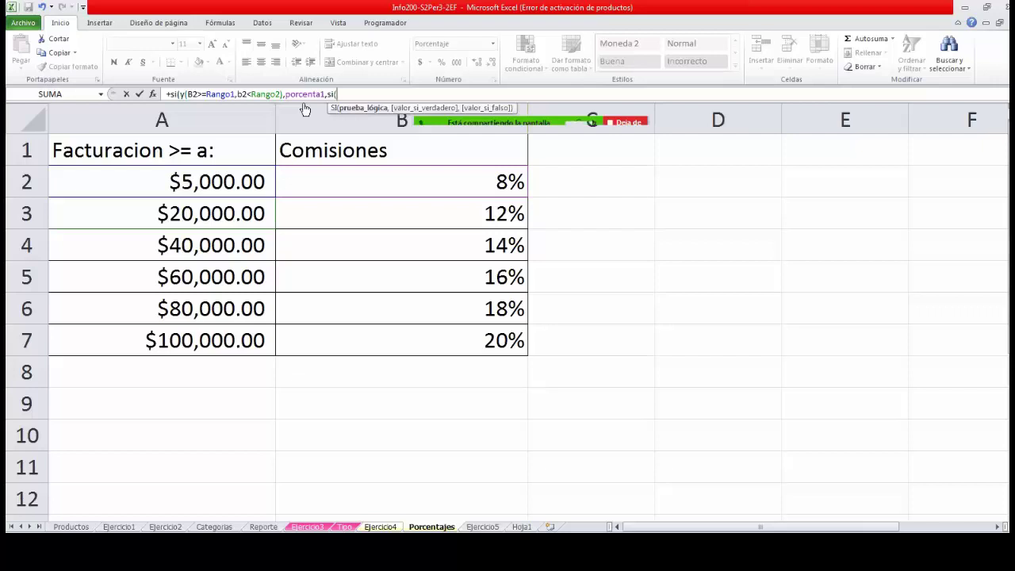
pyautogui.write('y')
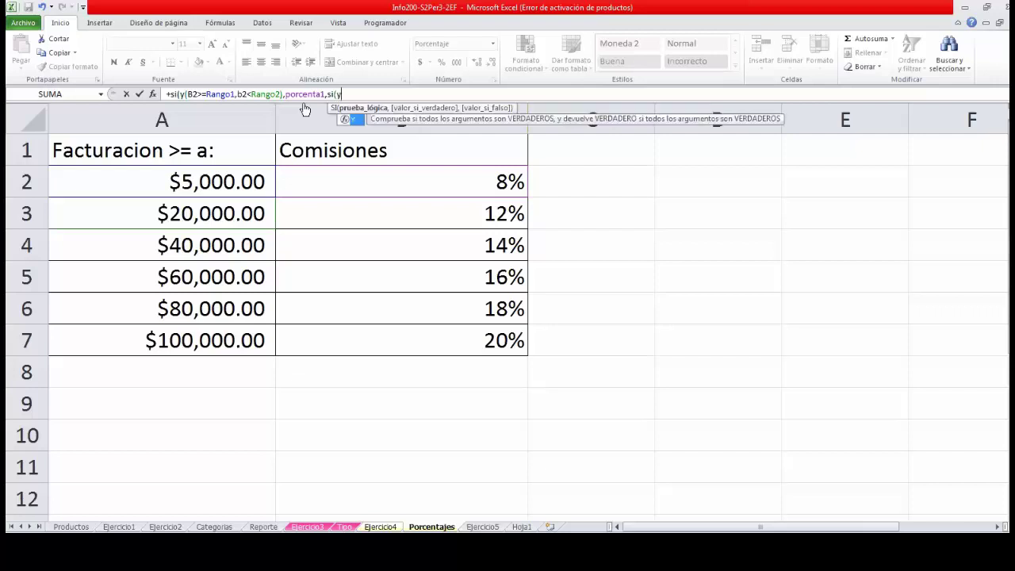
pyautogui.write('(b2')
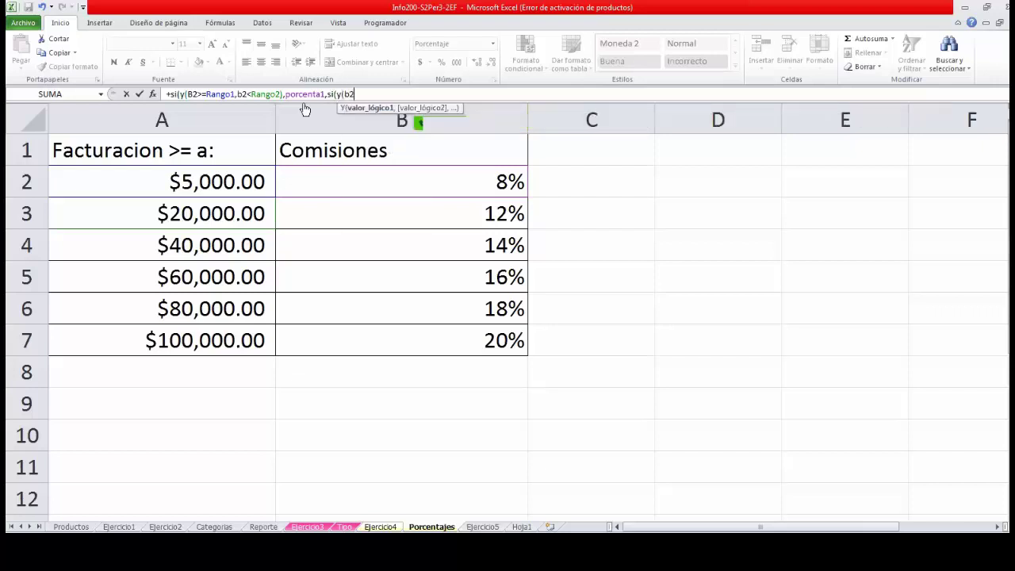
pyautogui.write('>=')
pyautogui.click(194, 211)
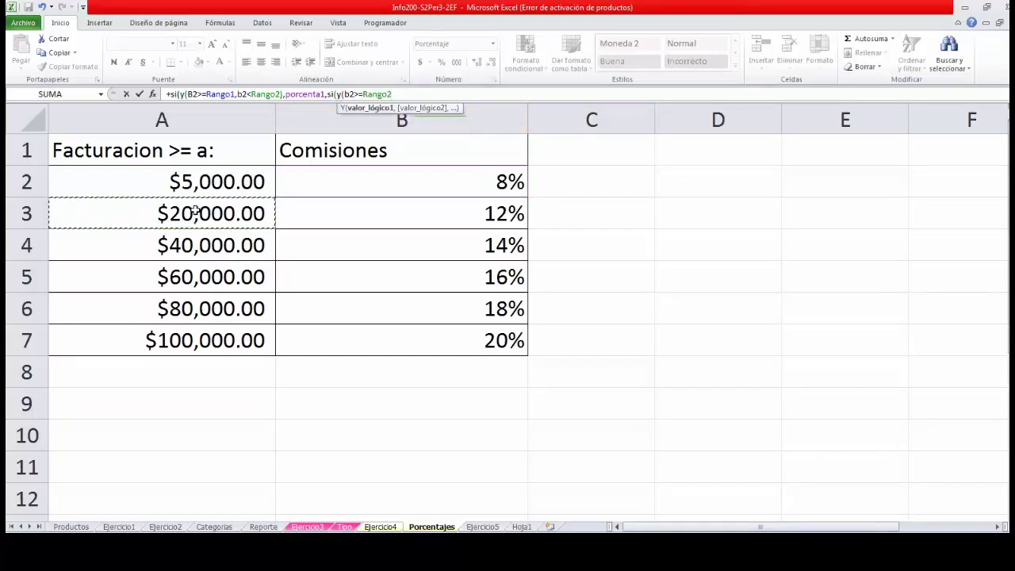
pyautogui.write(',')
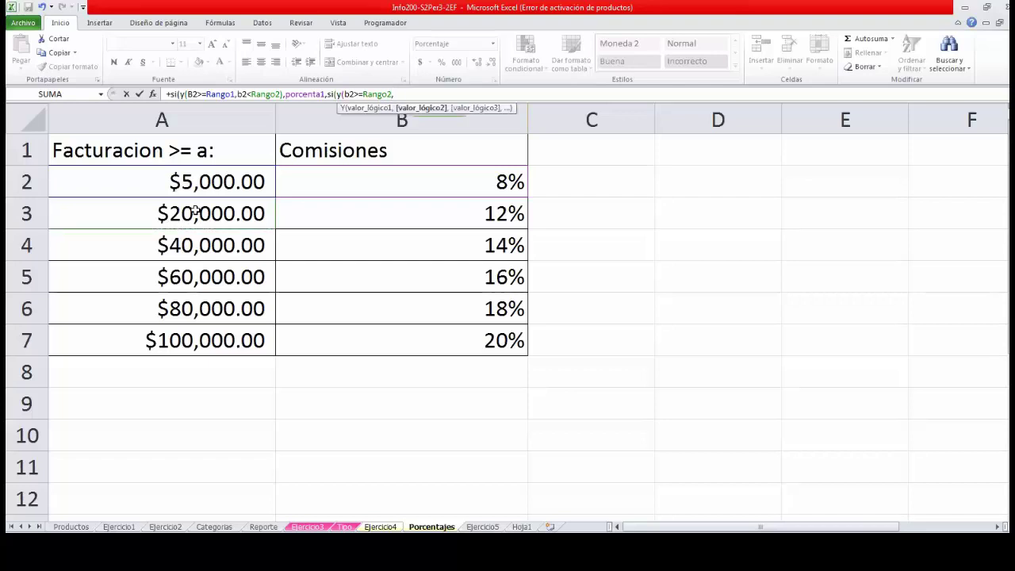
pyautogui.write('b2<')
pyautogui.click(187, 247)
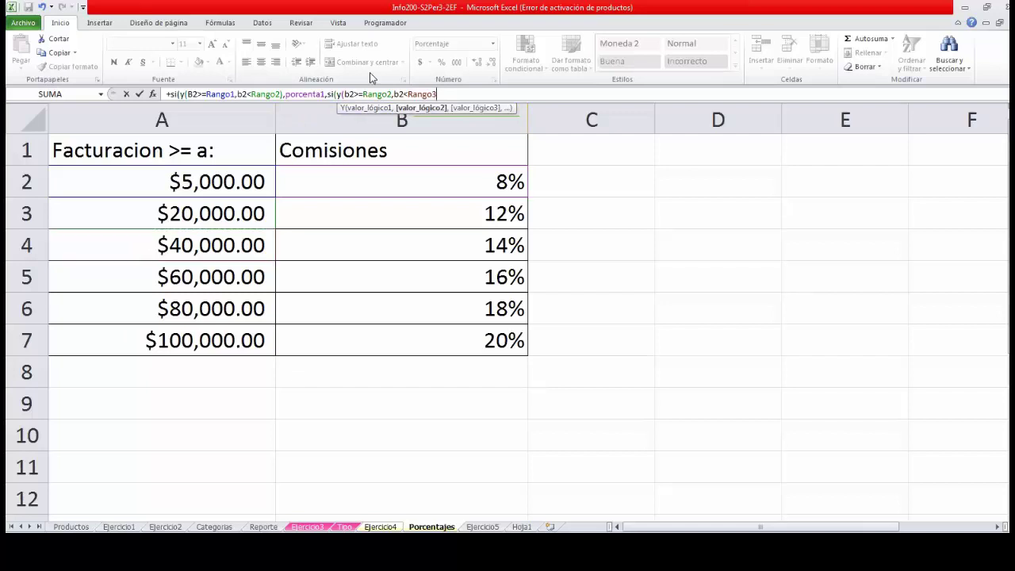
pyautogui.write(')')
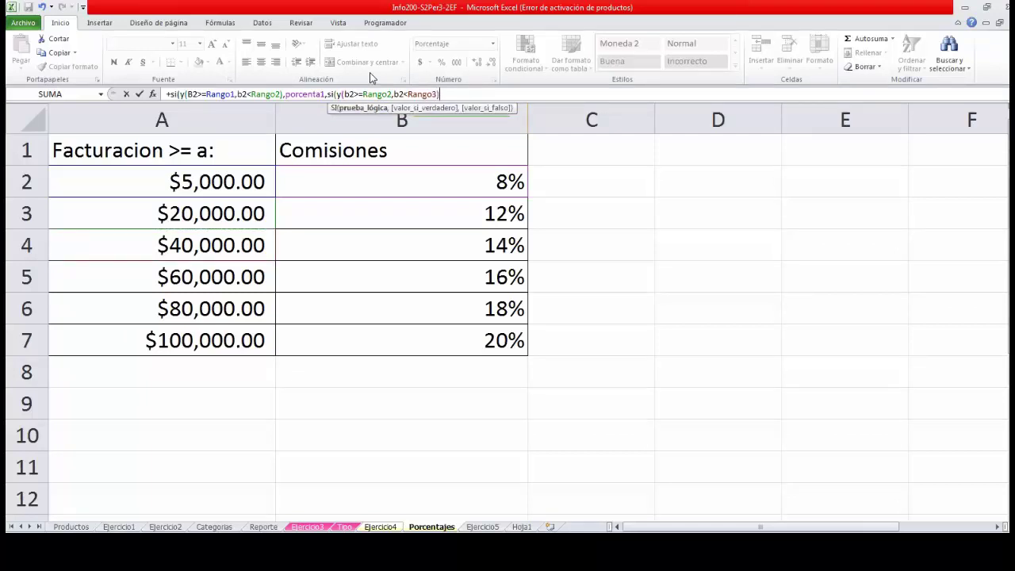
# Set porcenta2, the 12% commission cell, as the second SI's value when true, followed by a comma.
pyautogui.write(',')
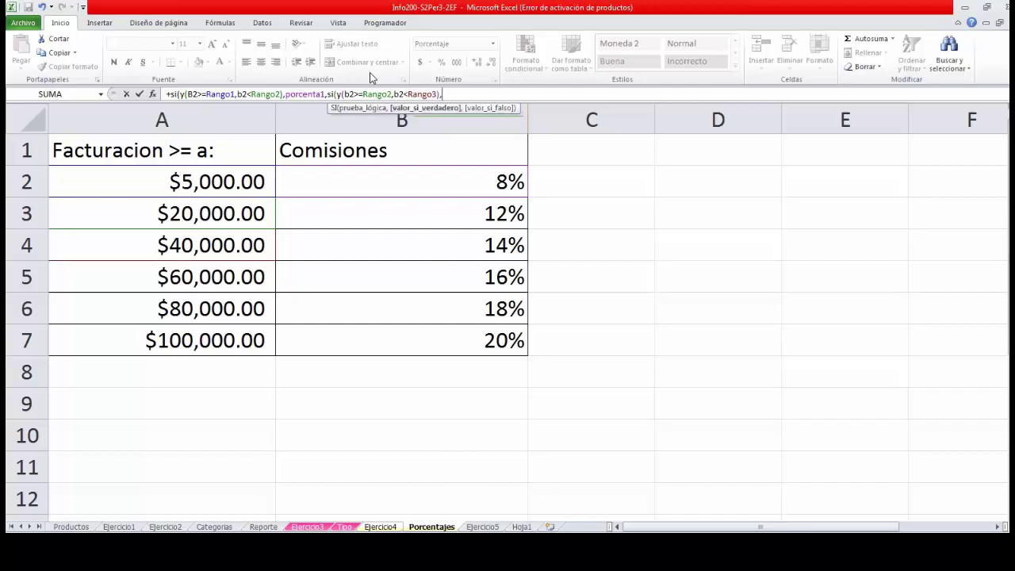
pyautogui.click(385, 210)
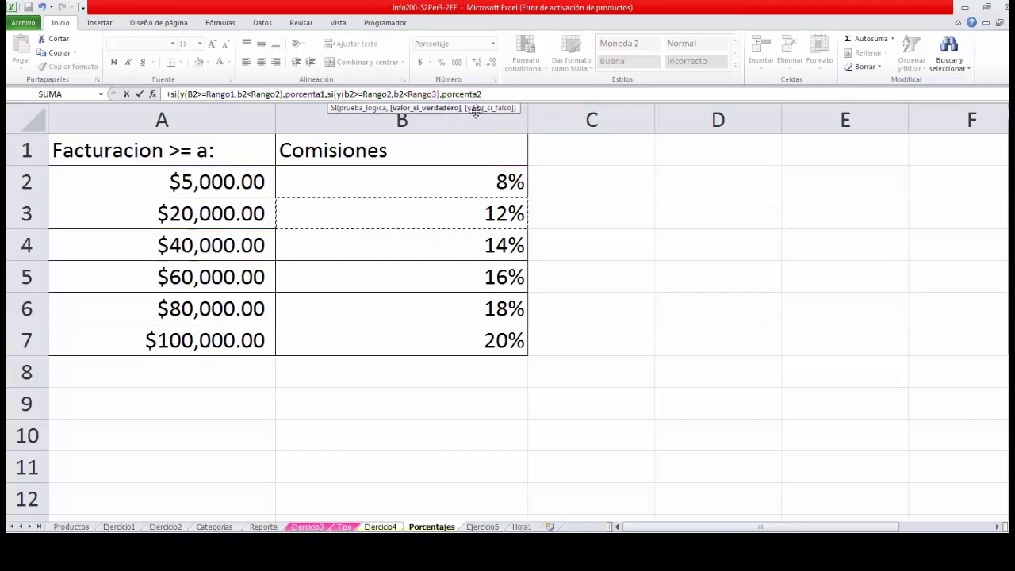
pyautogui.write(',')
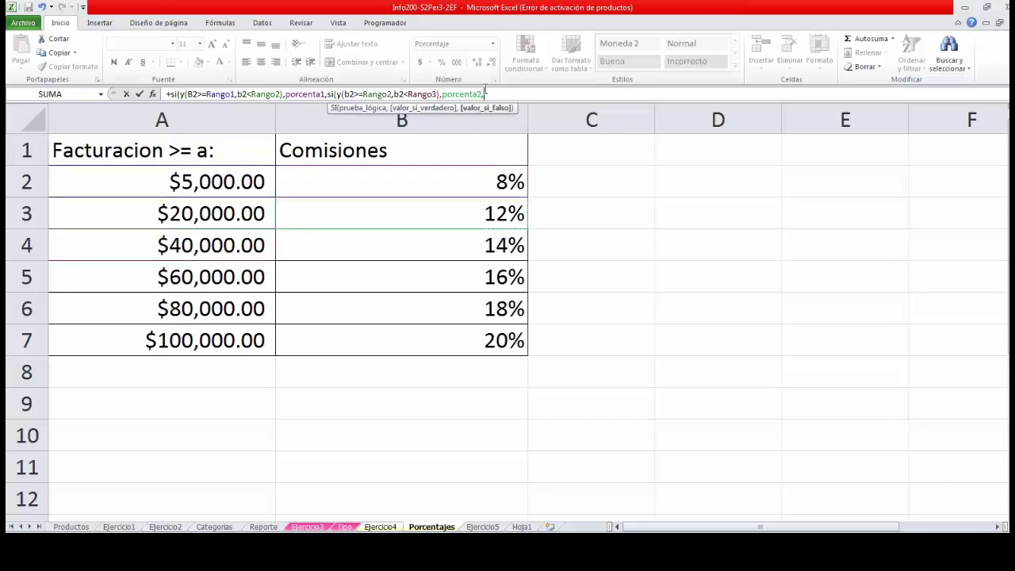
# Begin a third nested SI in the second SI's false argument with si(y(b2.
pyautogui.write('si(')
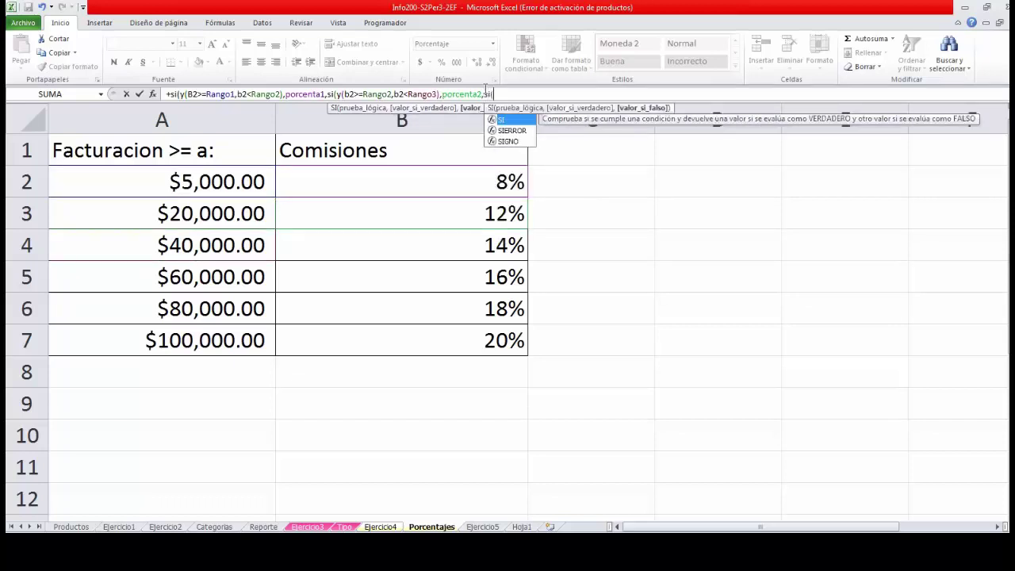
pyautogui.write('y(b')
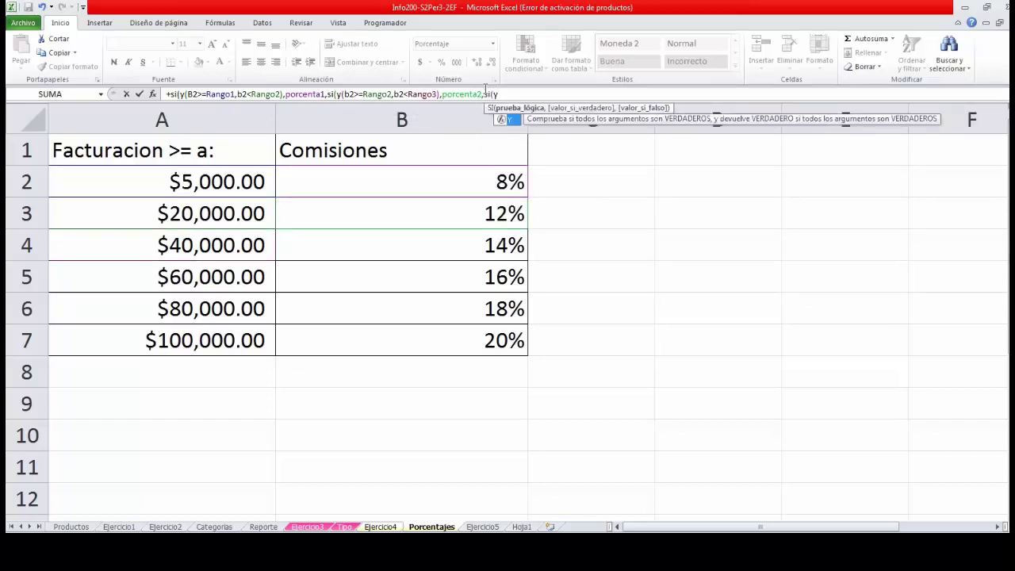
pyautogui.write('2')
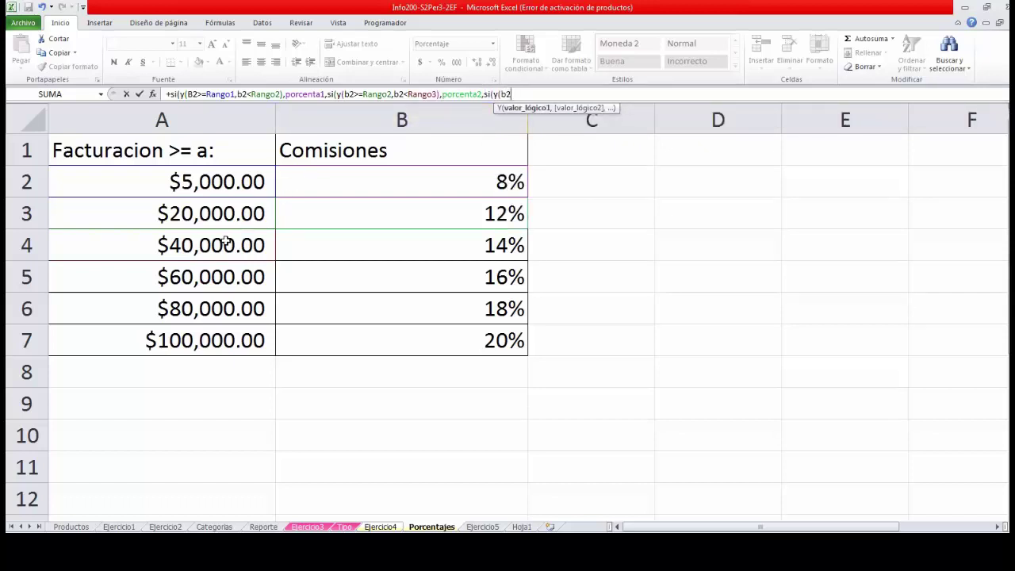
pyautogui.press('Return')
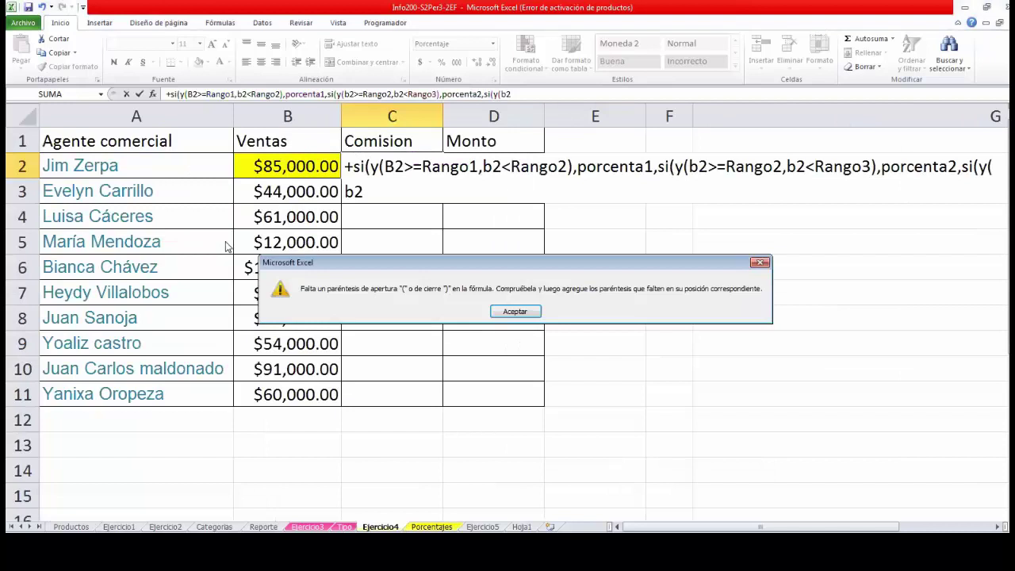
pyautogui.click(512, 310)
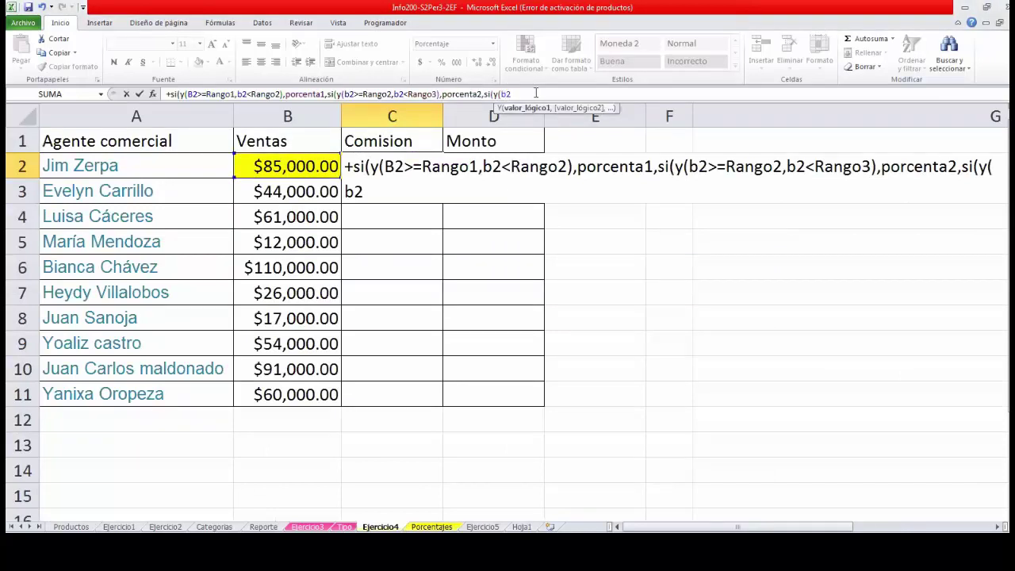
# Complete the third SI's first condition as b2>=Rango3 using the $40,000.00 cell in Porcentajes, deleting the inserted sheet reference.
pyautogui.write('>=')
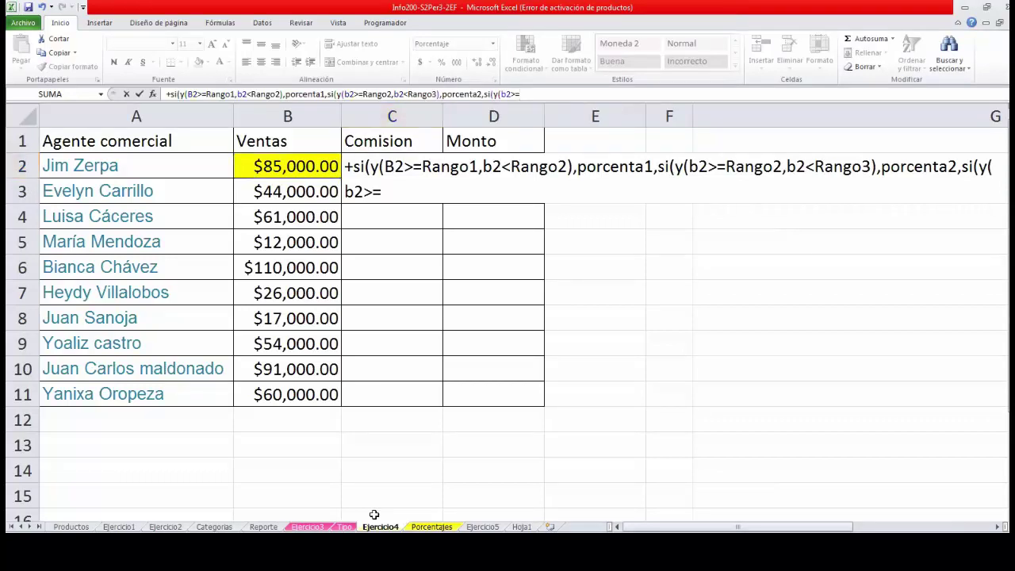
pyautogui.click(432, 526)
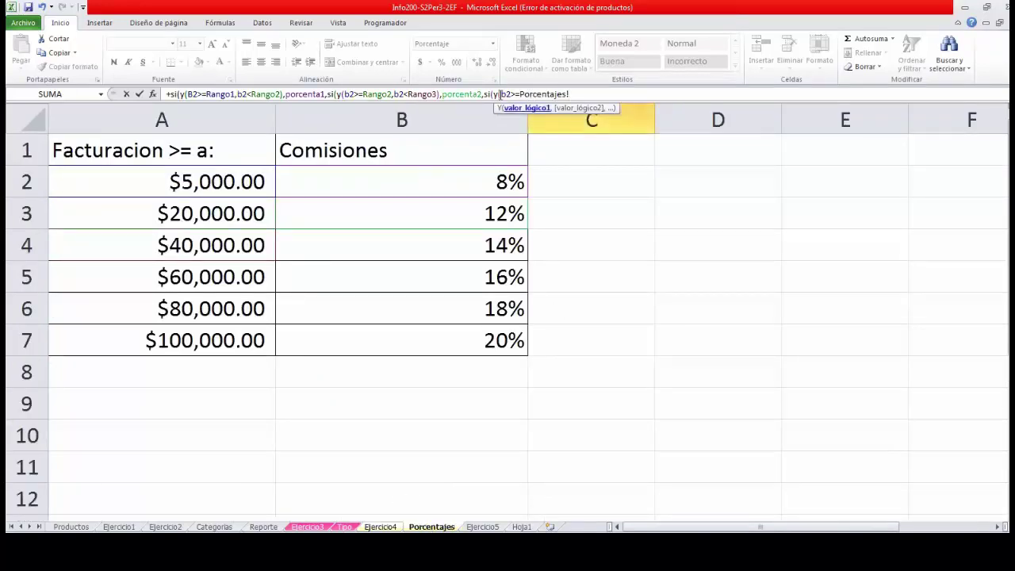
pyautogui.press('BackSpace')
pyautogui.press('BackSpace')
pyautogui.press('BackSpace')
pyautogui.press('BackSpace')
pyautogui.press('BackSpace')
pyautogui.press('BackSpace')
pyautogui.press('BackSpace')
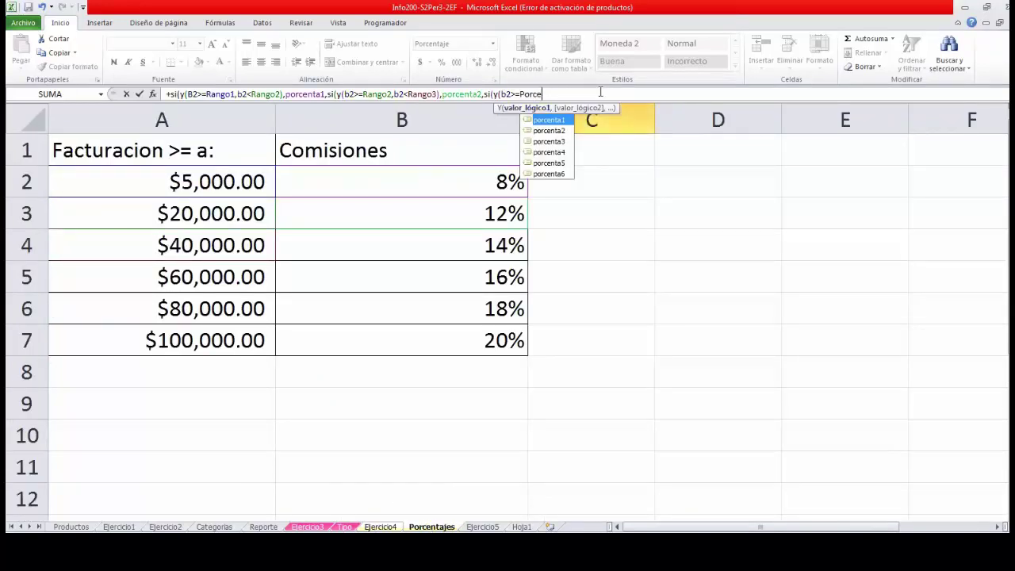
pyautogui.press('BackSpace')
pyautogui.press('BackSpace')
pyautogui.press('BackSpace')
pyautogui.press('BackSpace')
pyautogui.press('BackSpace')
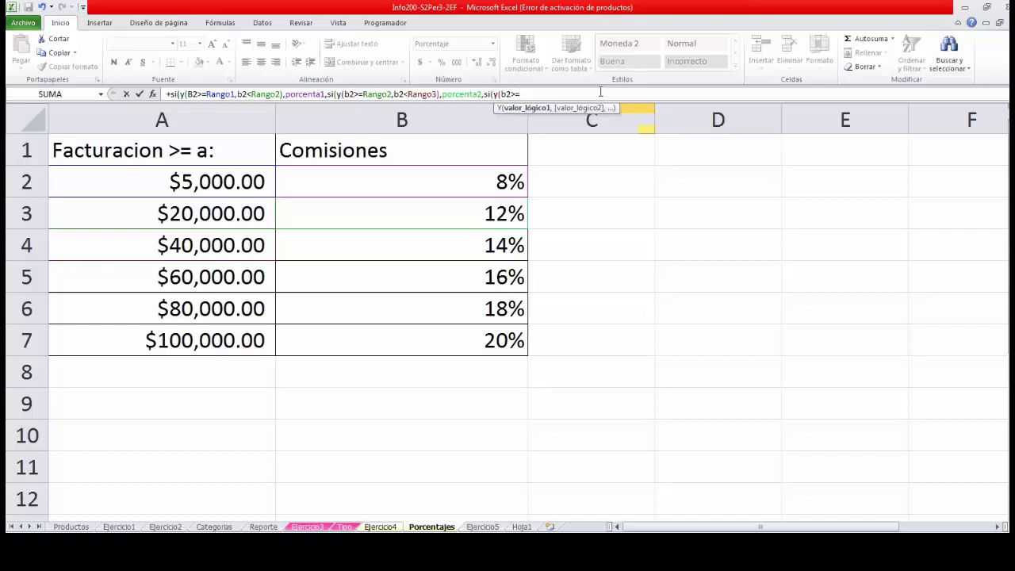
pyautogui.click(224, 246)
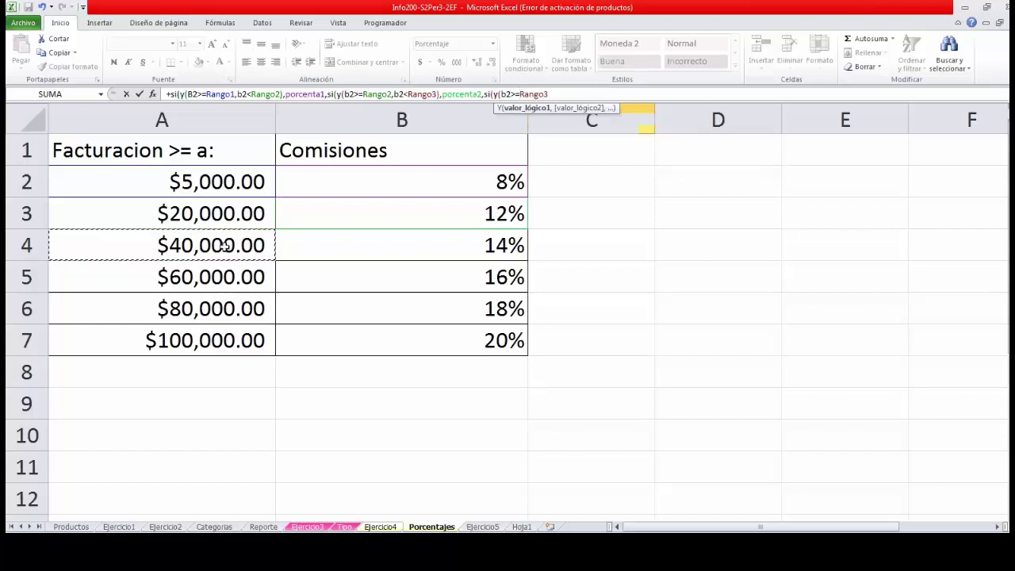
# Complete the third SI's test with b2<=Rango4 using the $60,000.00 cell, and return porcenta3, the 14% cell, when true.
pyautogui.write(',b2')
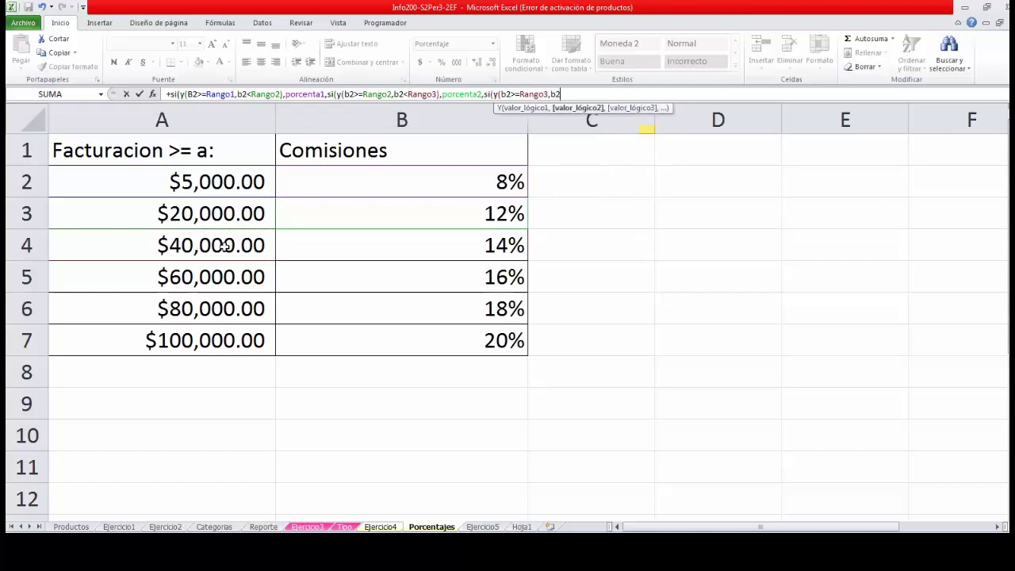
pyautogui.write('<=')
pyautogui.click(224, 276)
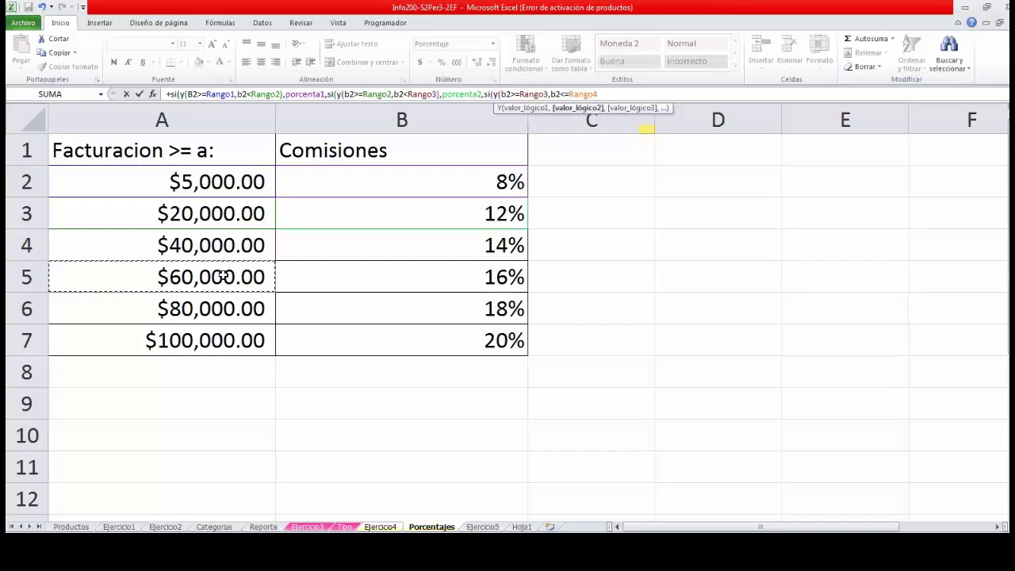
pyautogui.write(')')
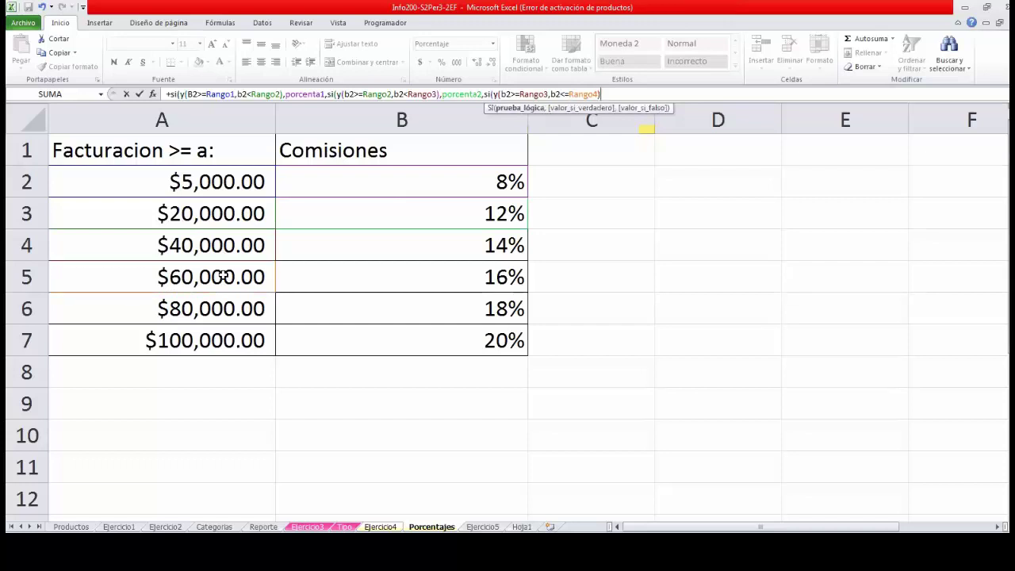
pyautogui.write(',')
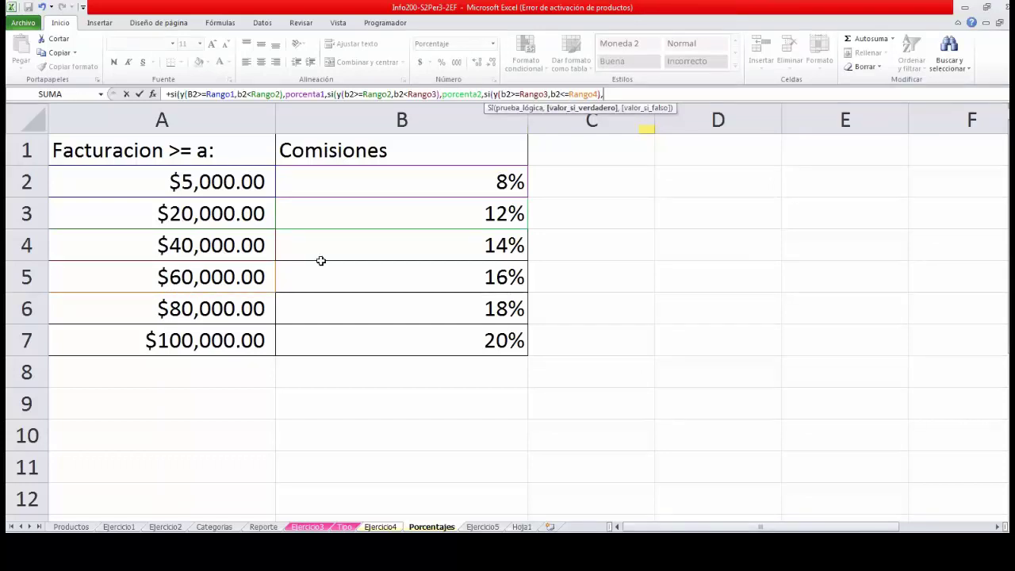
pyautogui.click(362, 240)
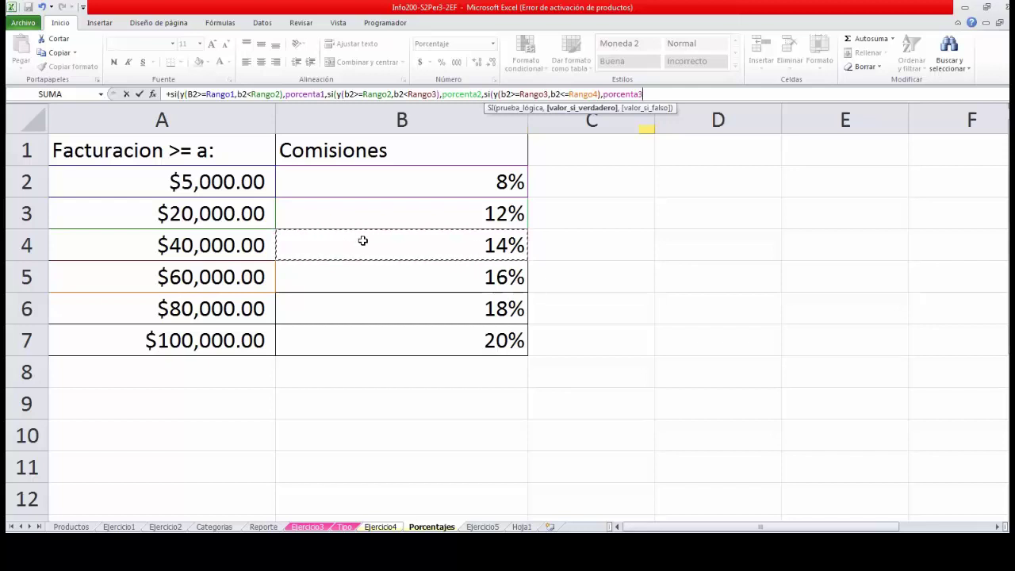
pyautogui.write(',')
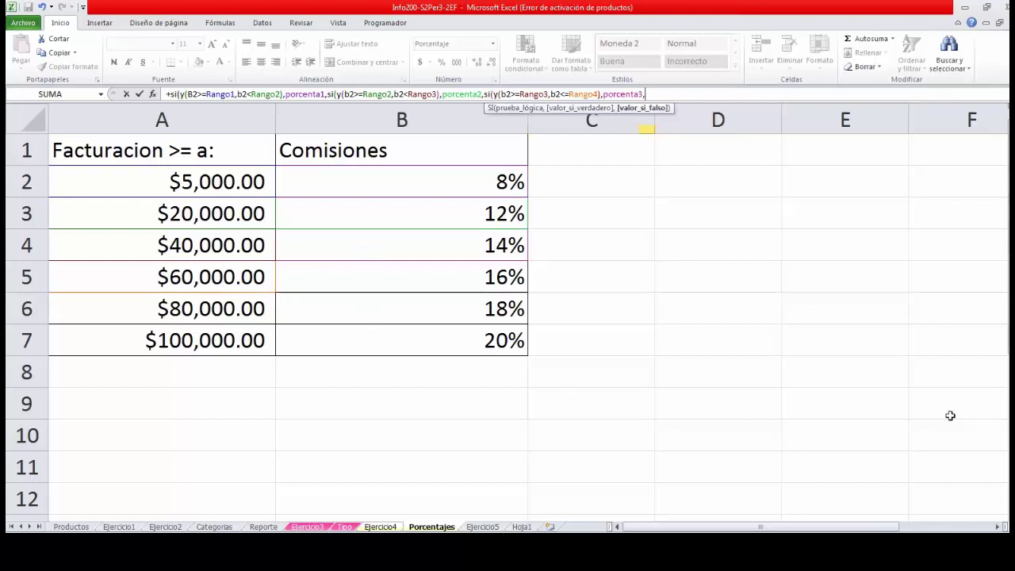
# Nest a fourth SI in the false argument with the test y(b2>=Rango4,b2<Rango5), referencing the $60,000.00 and $80,000.00 cells.
pyautogui.write('si(')
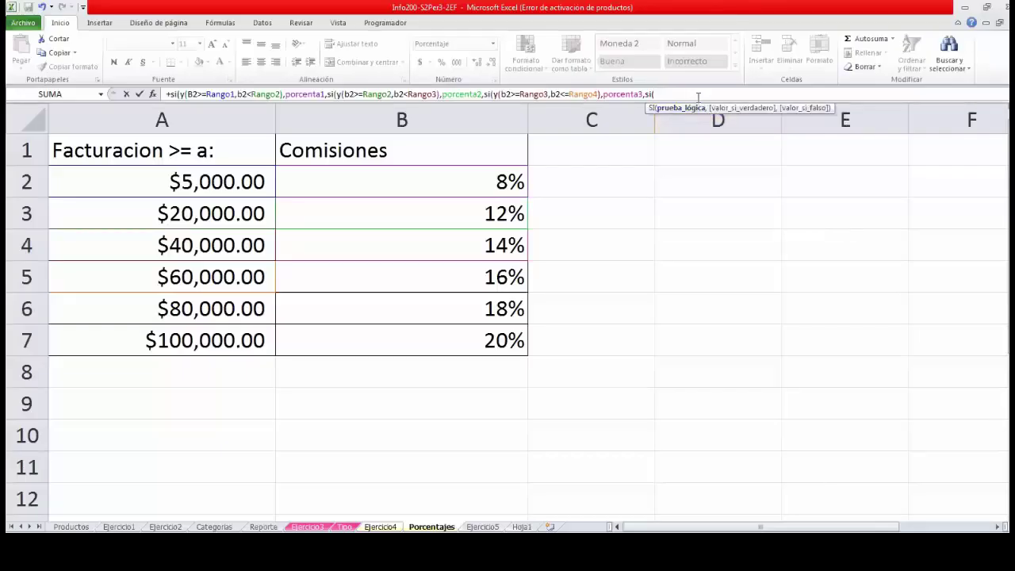
pyautogui.write('y(')
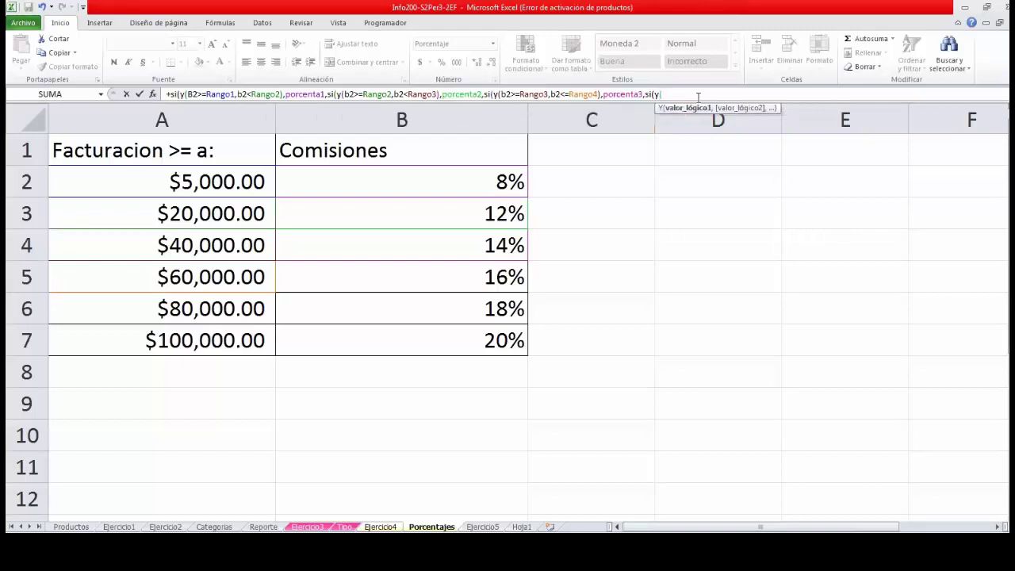
pyautogui.write('b2>=')
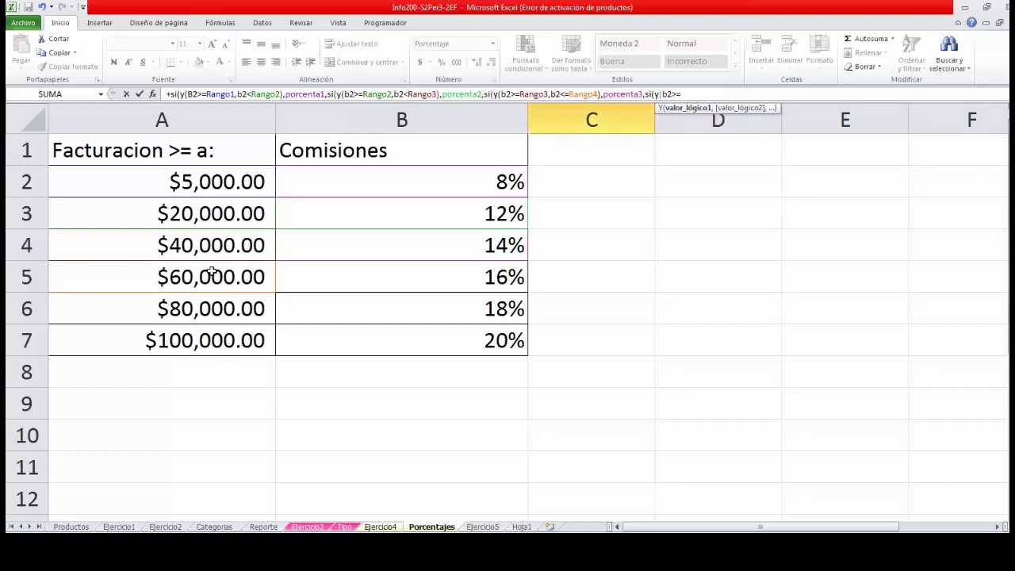
pyautogui.click(212, 273)
pyautogui.write(',')
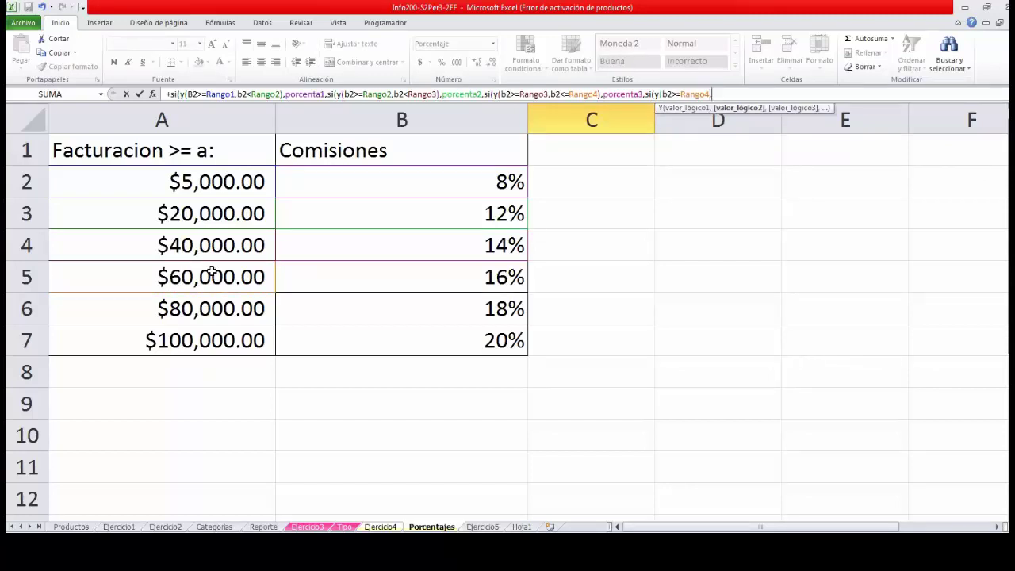
pyautogui.write('b2<')
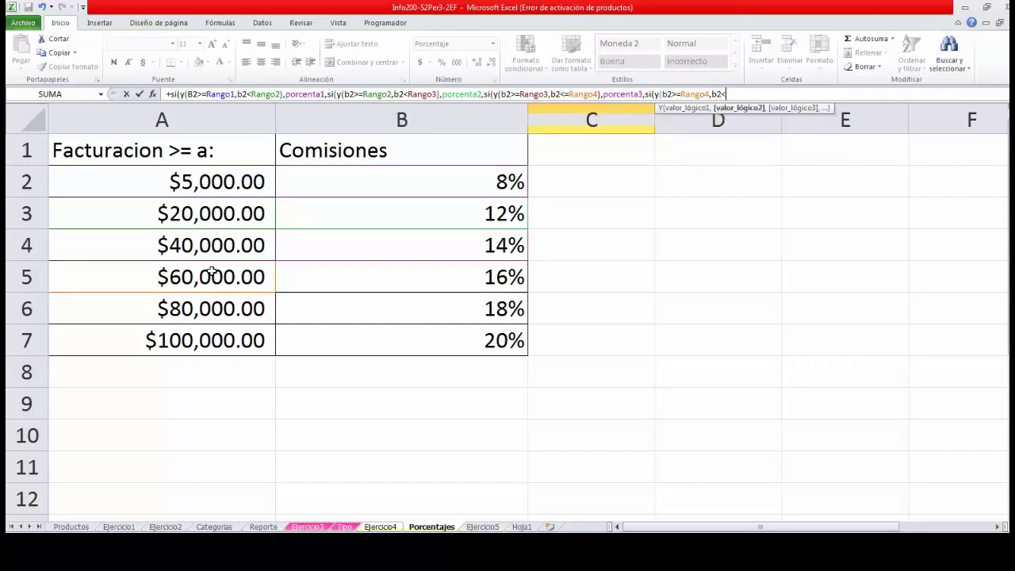
pyautogui.click(213, 311)
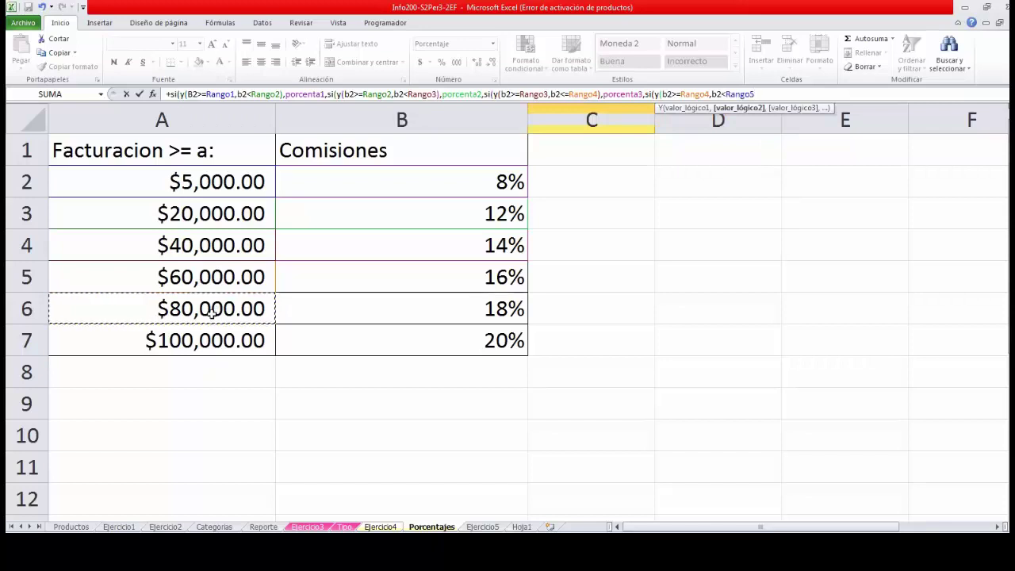
pyautogui.write(')')
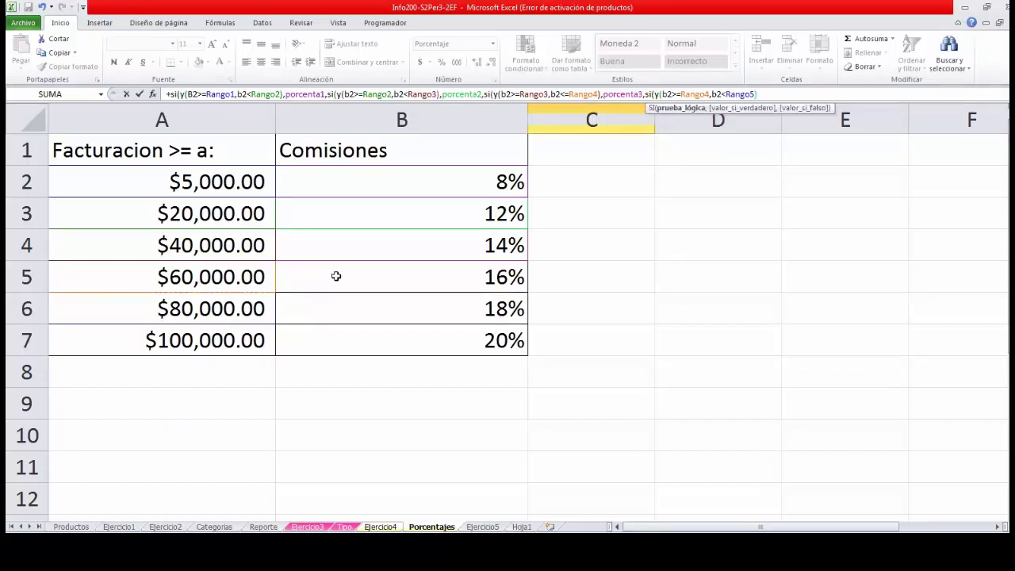
# Set porcenta4, the 16% commission cell in Porcentajes, as the fourth SI's value when true.
pyautogui.press('Return')
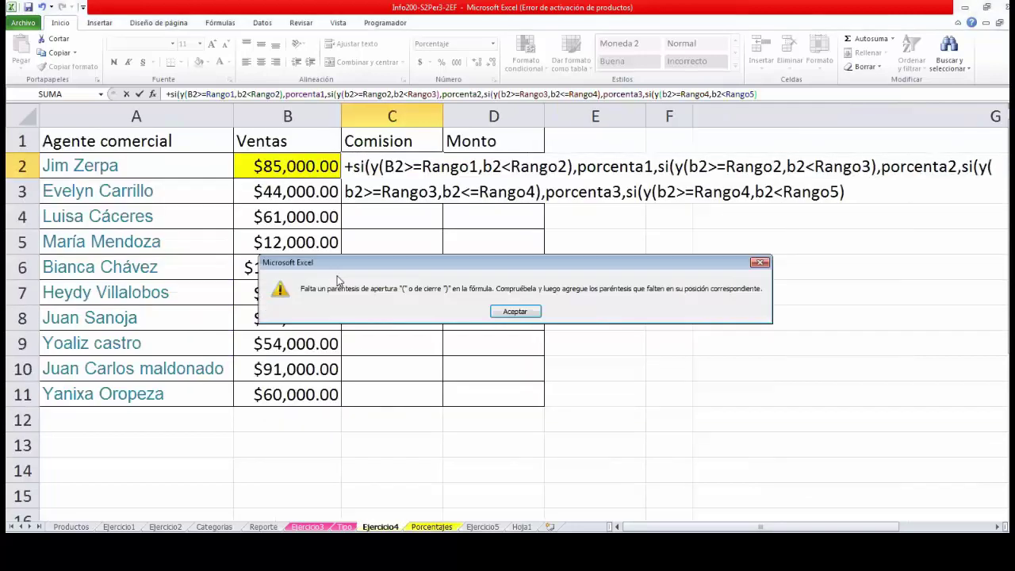
pyautogui.click(524, 309)
pyautogui.click(775, 92)
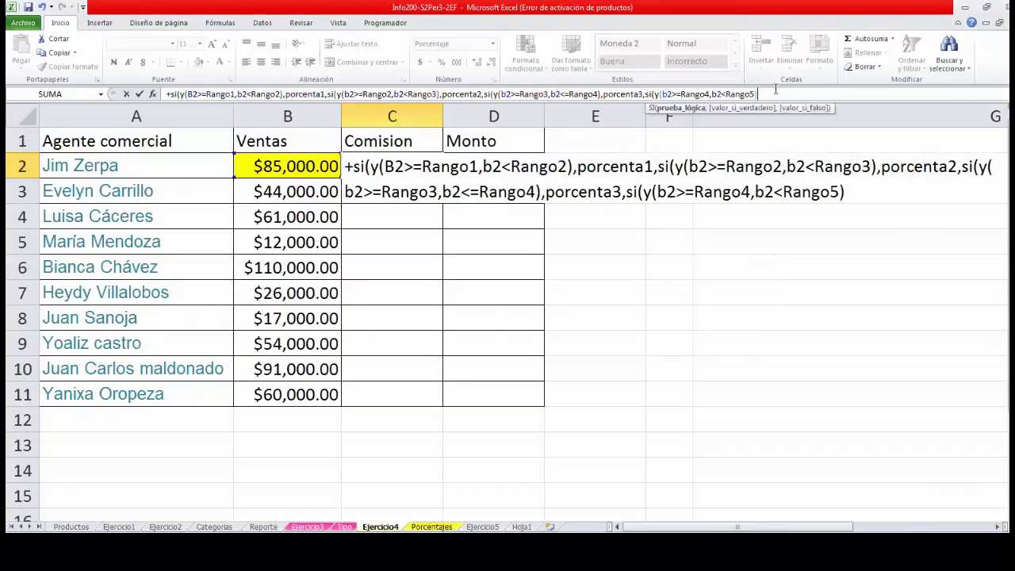
pyautogui.press('BackSpace')
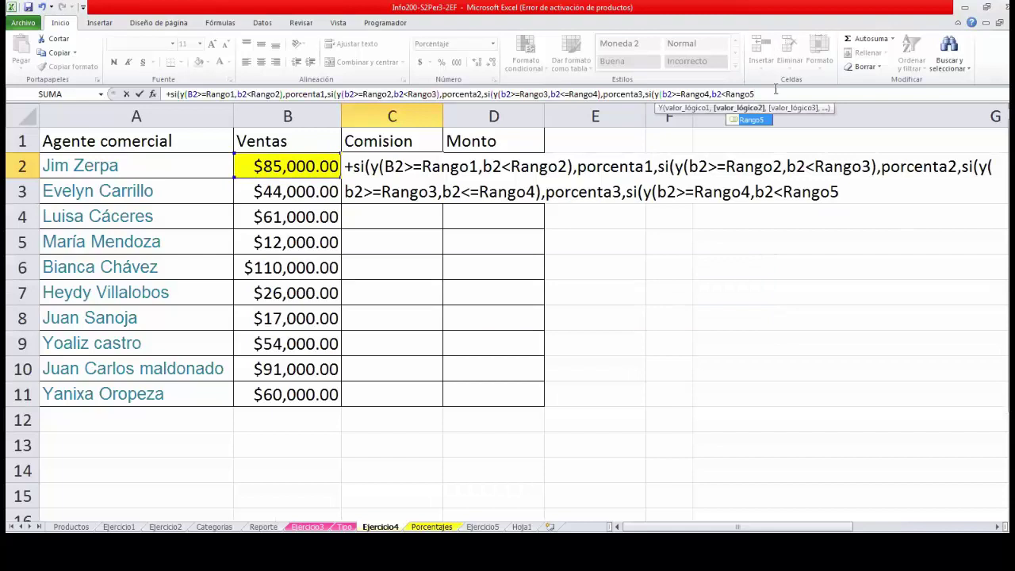
pyautogui.write('),')
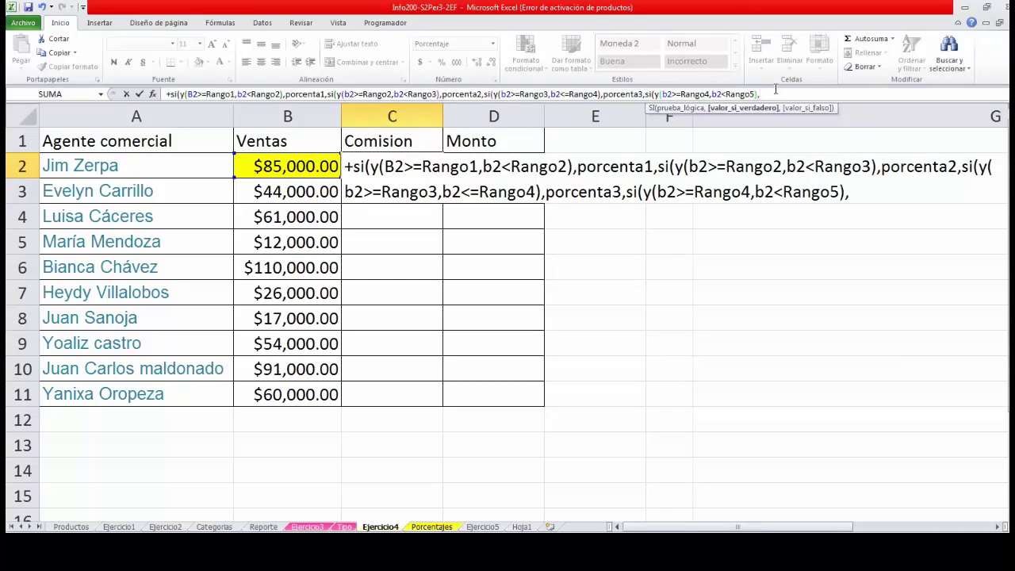
pyautogui.click(434, 527)
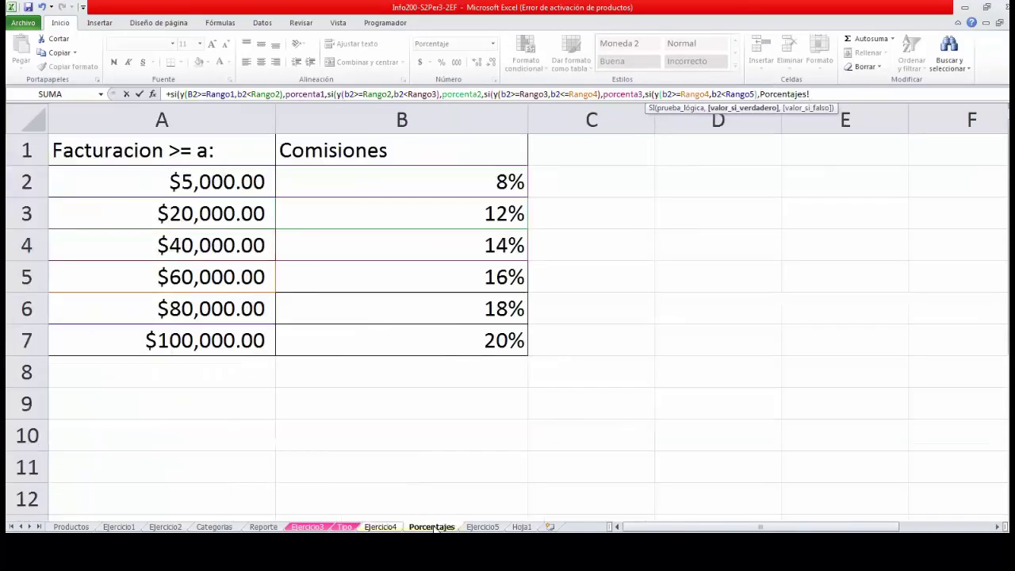
pyautogui.click(398, 270)
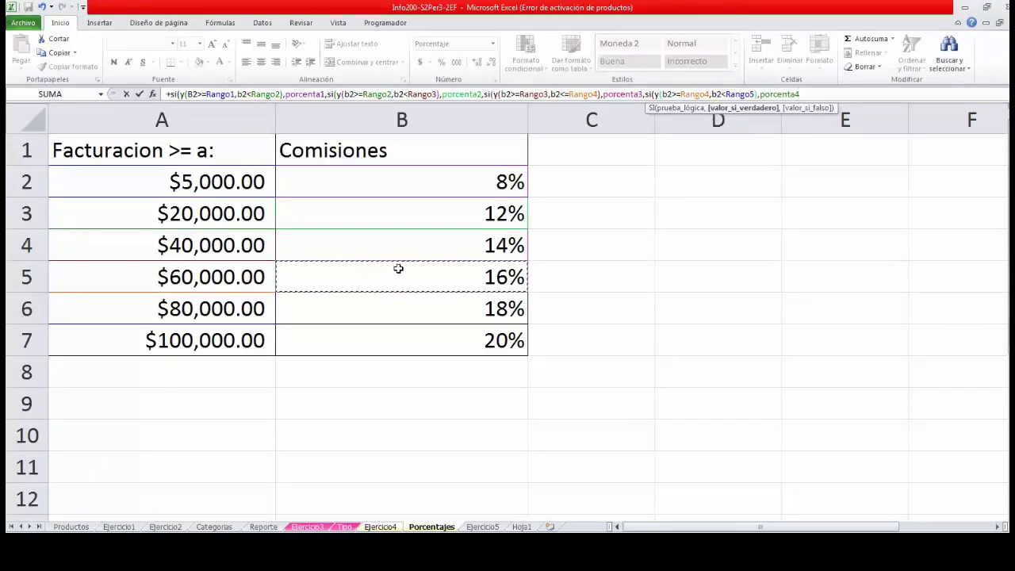
# Nest a fifth SI with the test y(b2>=Rango5,b2<=Rango6) and porcenta5, the 18% cell, as its value when true.
pyautogui.write(',si(')
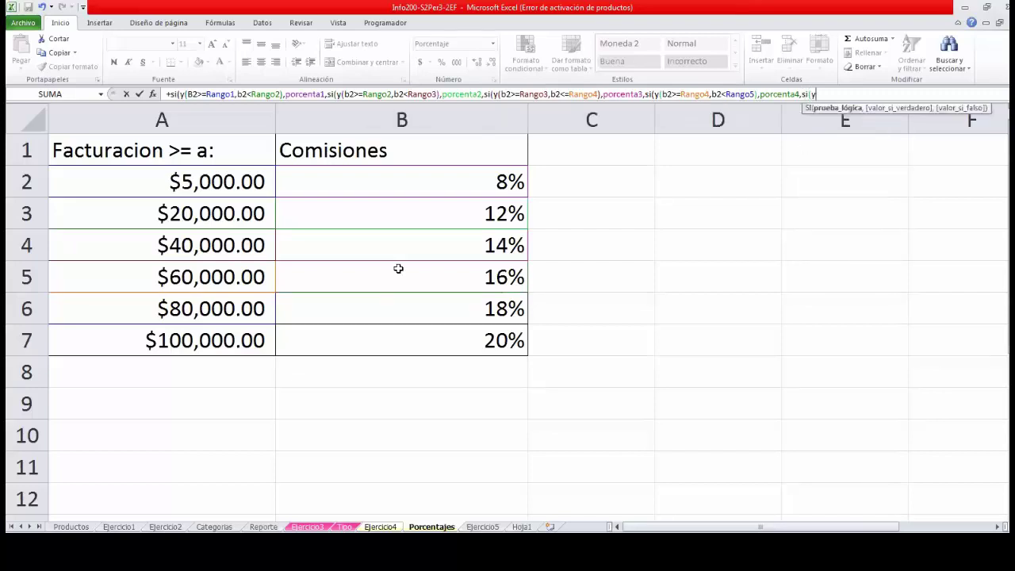
pyautogui.write('y(b2')
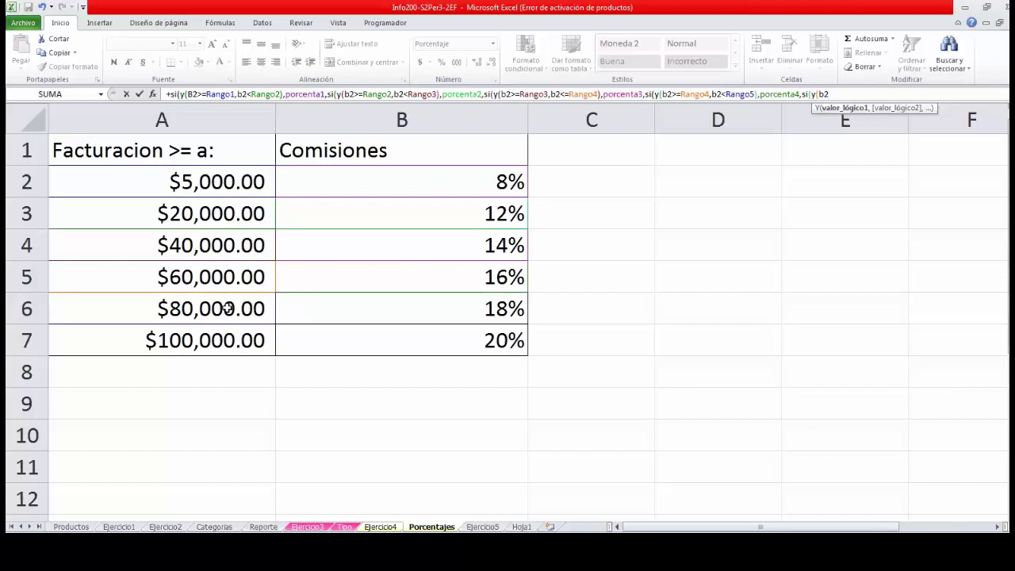
pyautogui.write('>=')
pyautogui.click(228, 308)
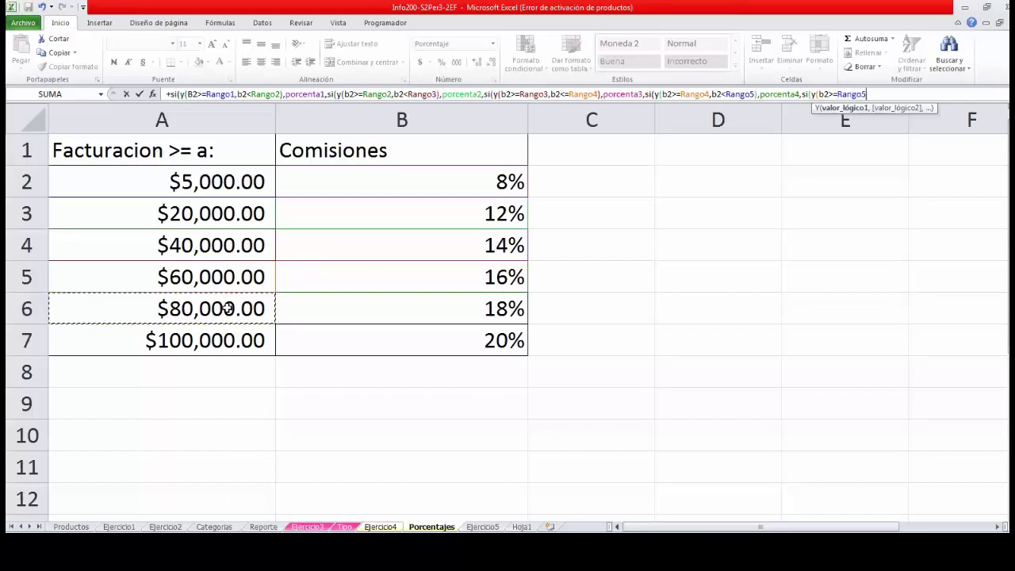
pyautogui.write(',b2<')
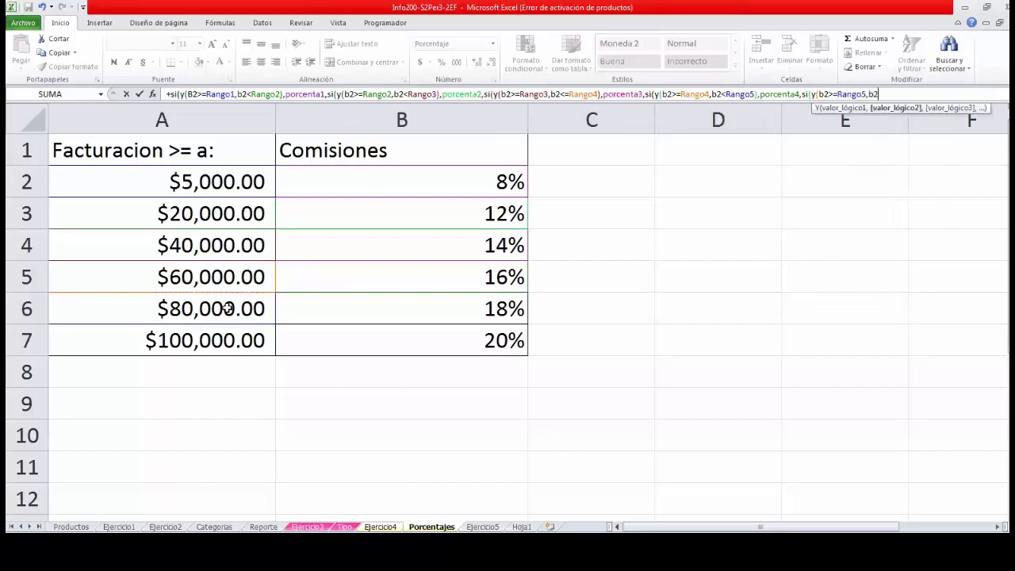
pyautogui.write('=')
pyautogui.click(221, 337)
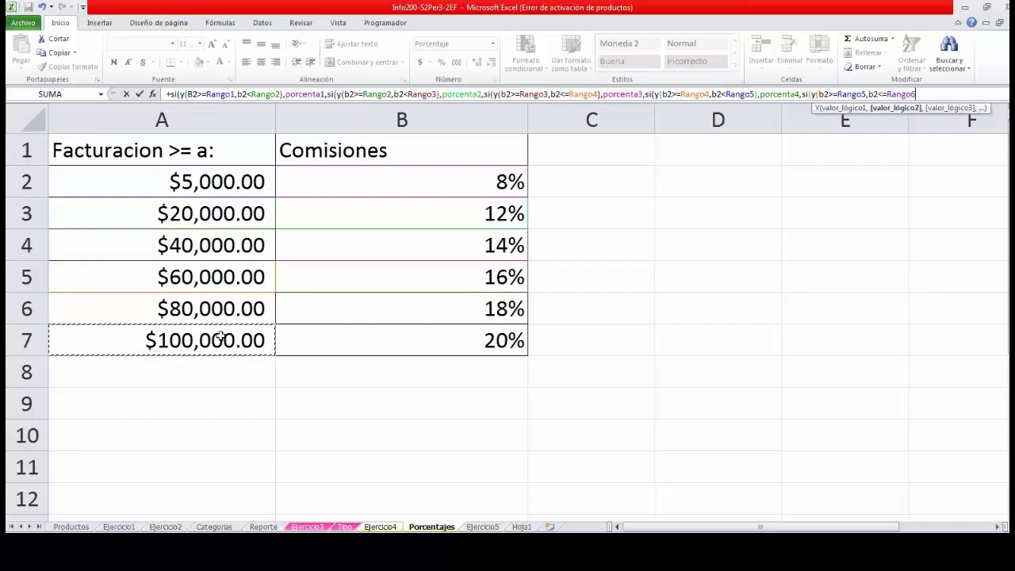
pyautogui.write('),')
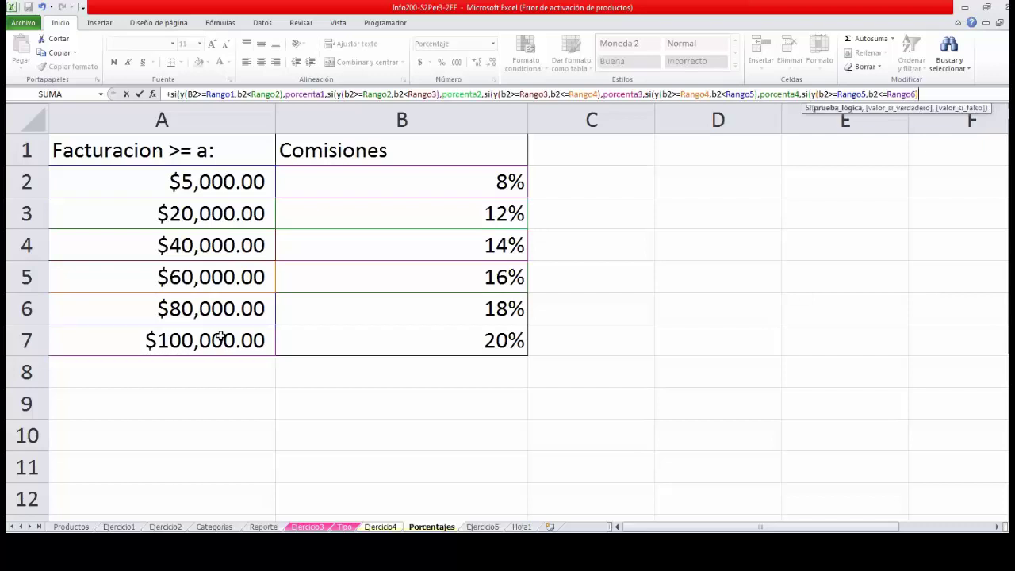
pyautogui.click(354, 305)
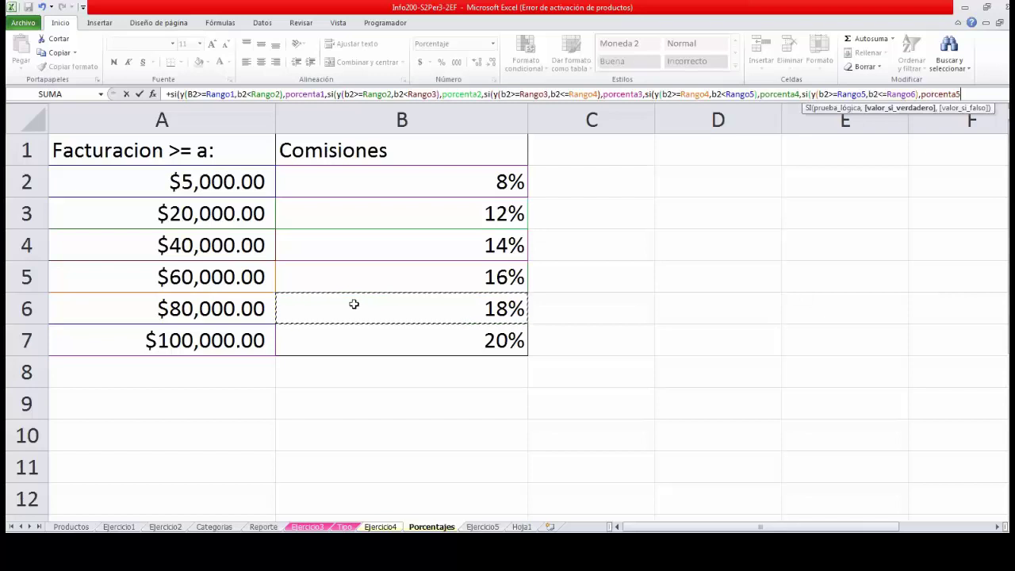
pyautogui.write(',')
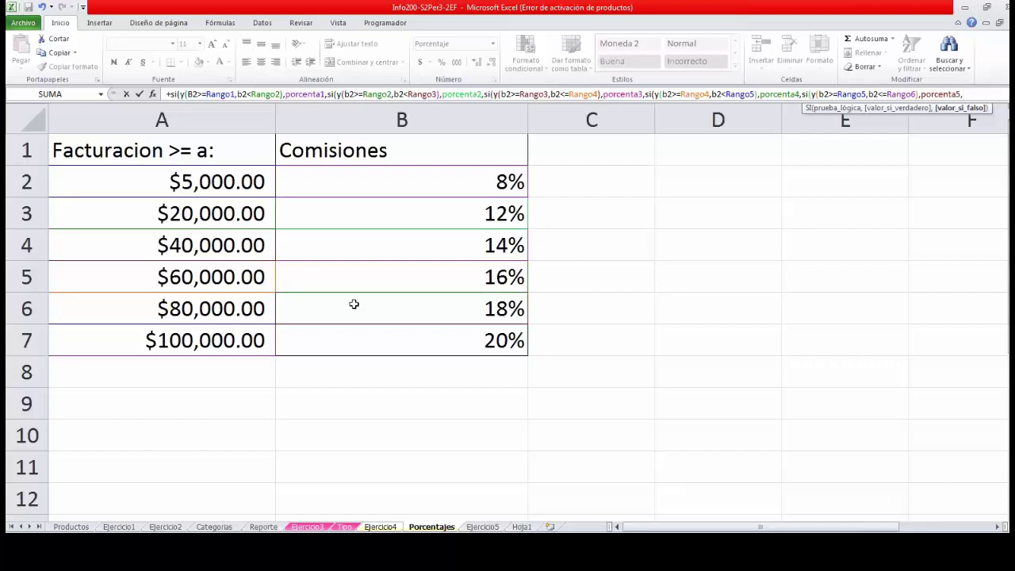
# Nest a sixth SI testing b2>Rango6, the $100,000.00 cell, returning porcenta6, the 20% cell, when true and 0 when false.
pyautogui.write('si(')
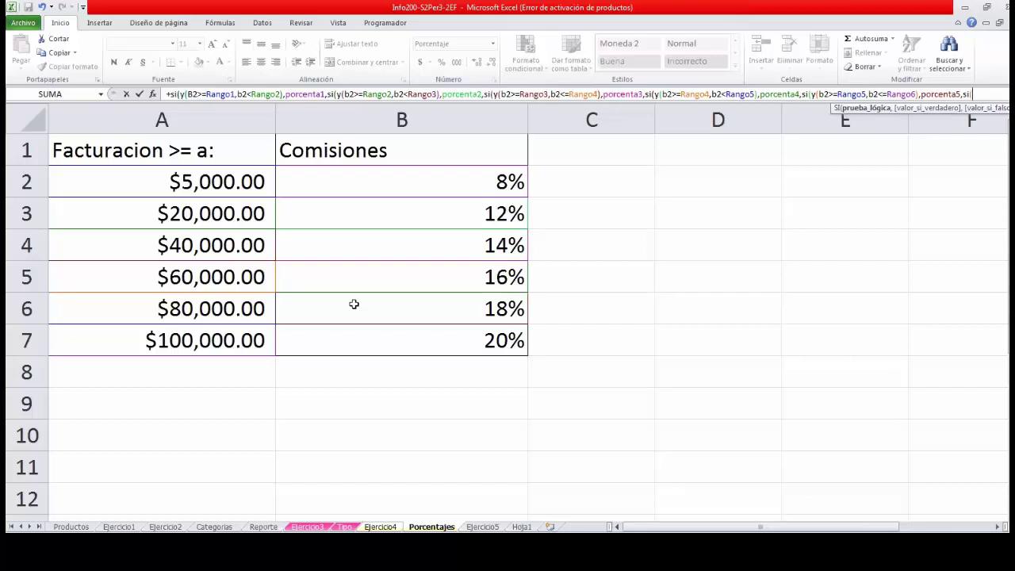
pyautogui.write('(b2>')
pyautogui.click(220, 336)
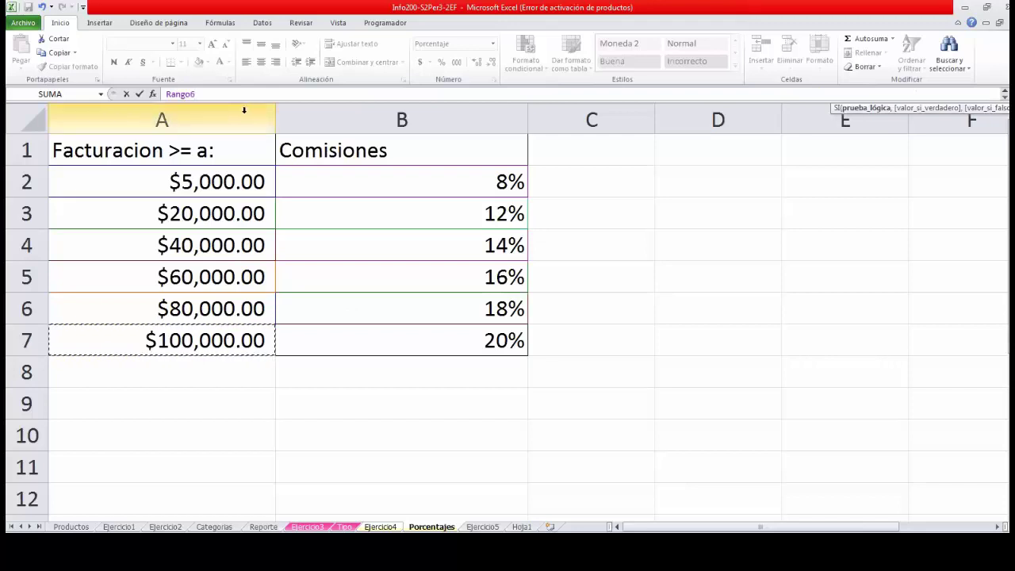
pyautogui.write(',')
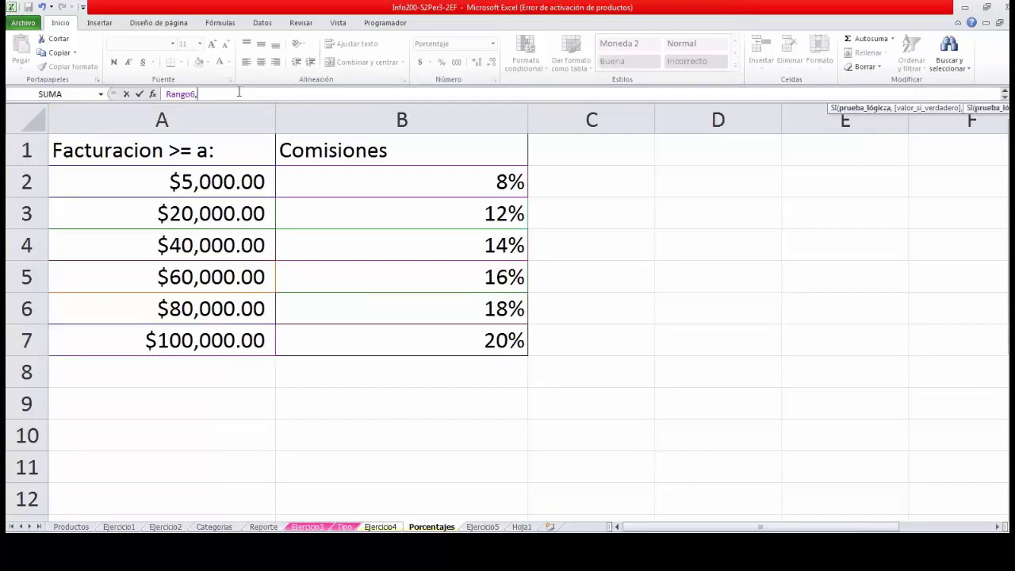
pyautogui.click(324, 338)
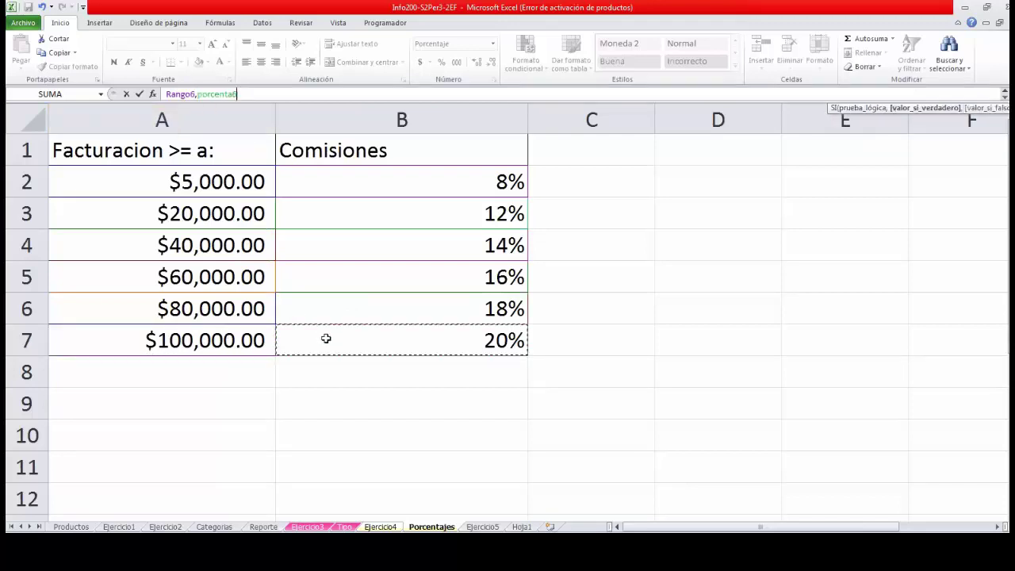
pyautogui.write(',0')
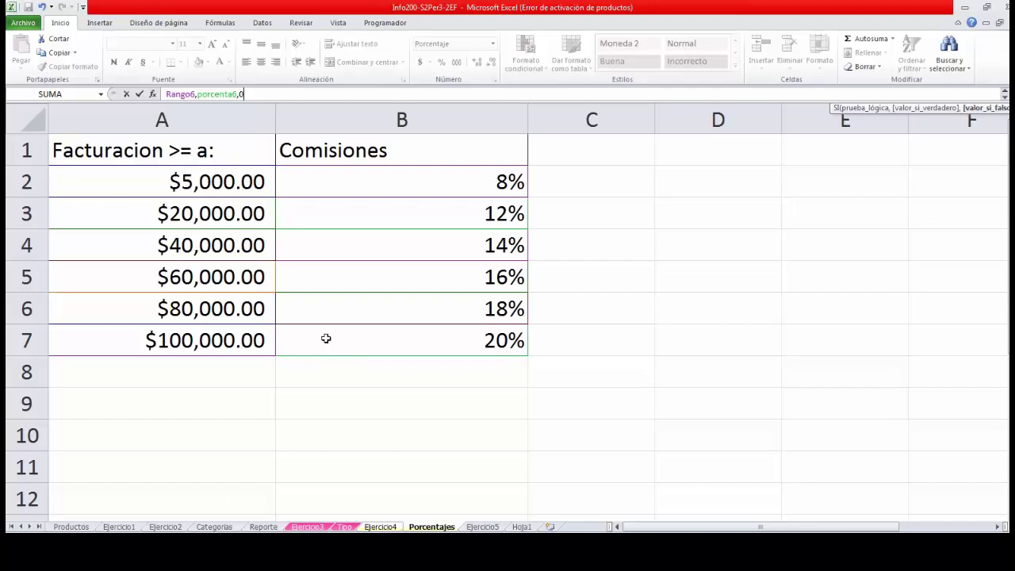
# Close the parentheses of all six nested SI functions and enter the commission formula in C2.
pyautogui.write(')')
pyautogui.press('BackSpace')
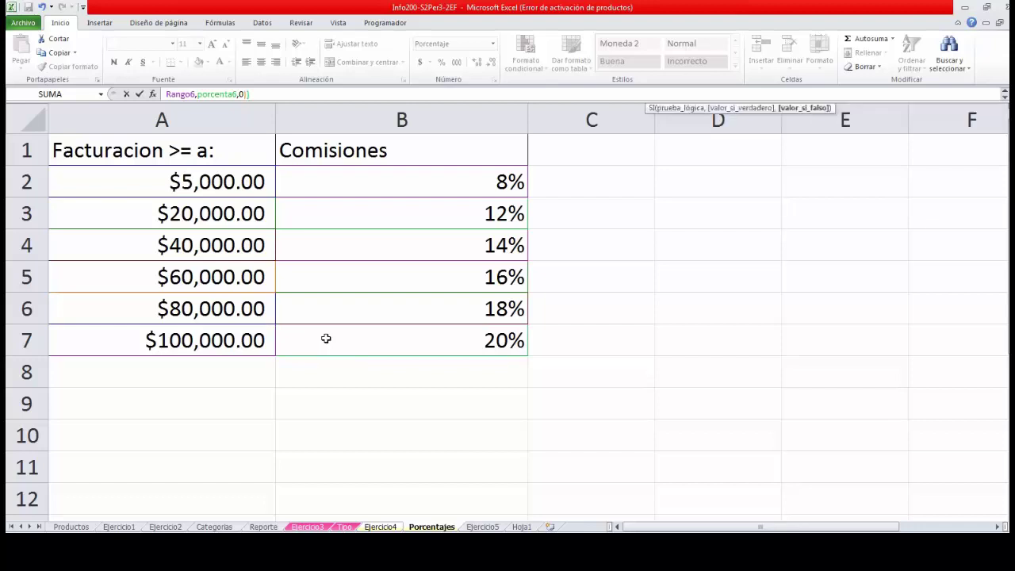
pyautogui.write(')))')
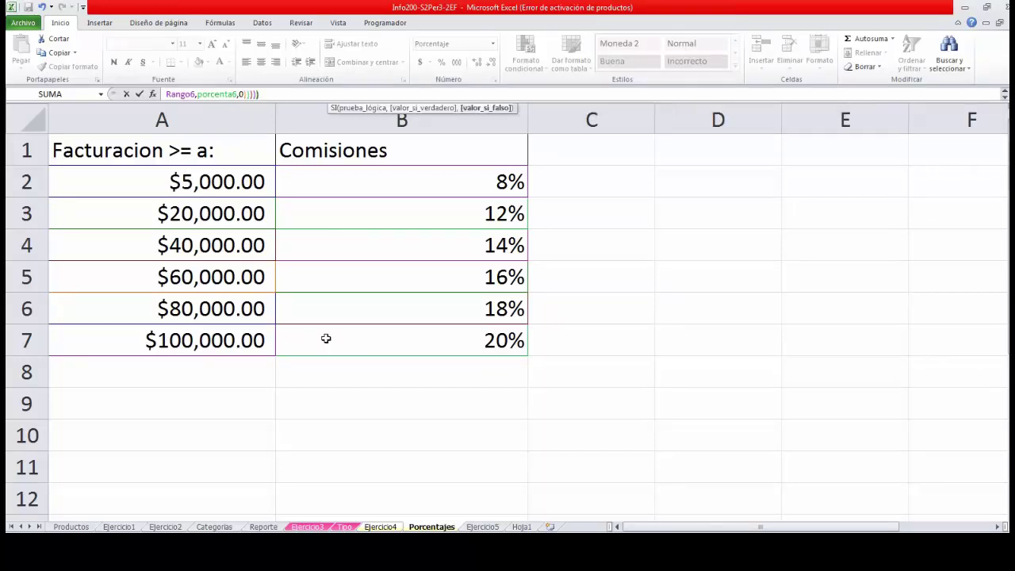
pyautogui.write(')')
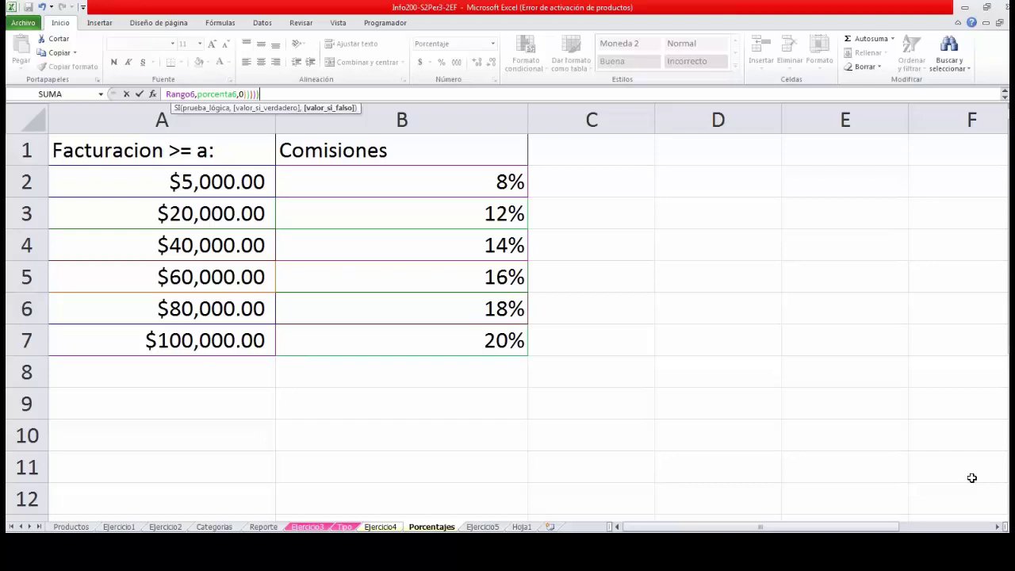
pyautogui.press('Return')
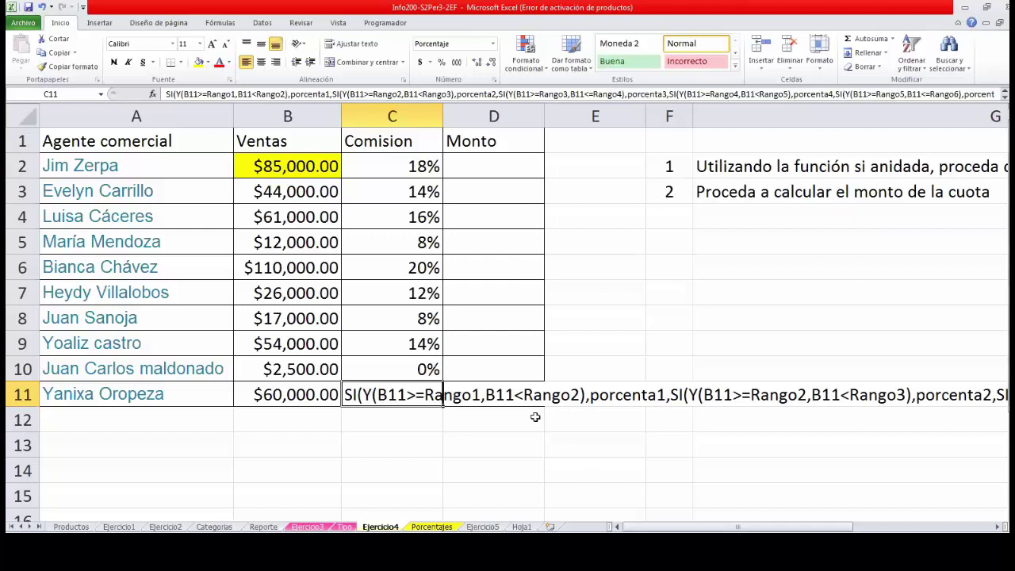
# Examine the nested SI formula in C11 through to its closing parentheses, and the formulas in C3 and C2.
pyautogui.click(701, 94)
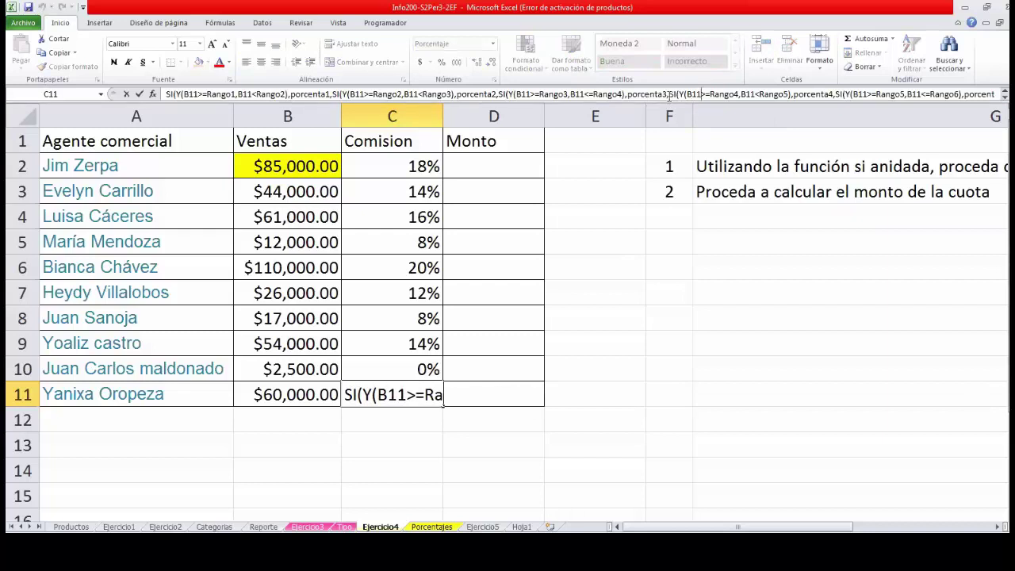
pyautogui.press('Right')
pyautogui.press('Right')
pyautogui.press('Right')
pyautogui.press('Right')
pyautogui.press('Right')
pyautogui.press('Right')
pyautogui.press('Right')
pyautogui.press('Right')
pyautogui.press('Right')
pyautogui.press('Right')
pyautogui.press('Right')
pyautogui.press('Right')
pyautogui.press('Right')
pyautogui.press('Right')
pyautogui.press('Right')
pyautogui.press('Right')
pyautogui.press('Right')
pyautogui.press('Right')
pyautogui.press('Right')
pyautogui.press('Right')
pyautogui.press('Right')
pyautogui.press('Right')
pyautogui.press('Right')
pyautogui.press('Right')
pyautogui.press('Right')
pyautogui.press('Right')
pyautogui.press('Right')
pyautogui.press('Right')
pyautogui.press('Right')
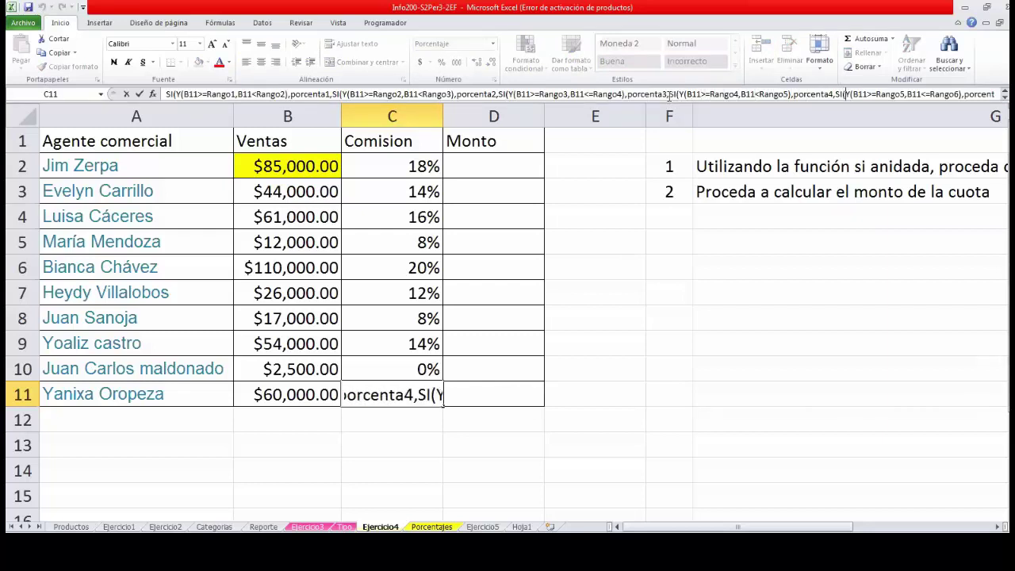
pyautogui.press('Right')
pyautogui.press('Right')
pyautogui.press('Right')
pyautogui.press('Right')
pyautogui.press('Right')
pyautogui.press('Right')
pyautogui.press('Right')
pyautogui.press('Right')
pyautogui.press('Right')
pyautogui.press('Right')
pyautogui.press('Right')
pyautogui.press('Right')
pyautogui.press('Right')
pyautogui.press('Right')
pyautogui.press('Right')
pyautogui.press('Right')
pyautogui.press('Right')
pyautogui.press('Right')
pyautogui.press('Right')
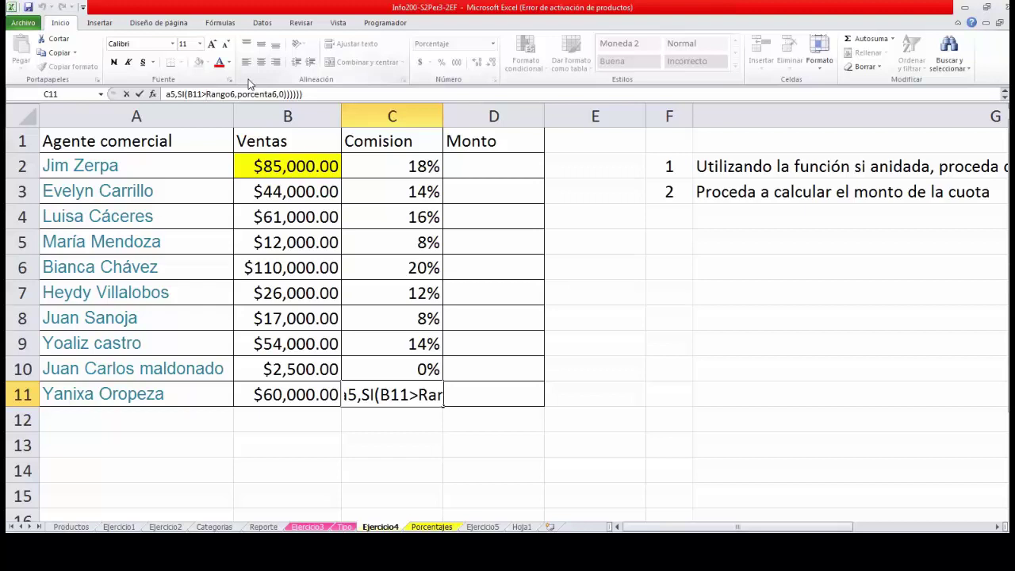
pyautogui.press('Return')
pyautogui.click(371, 183)
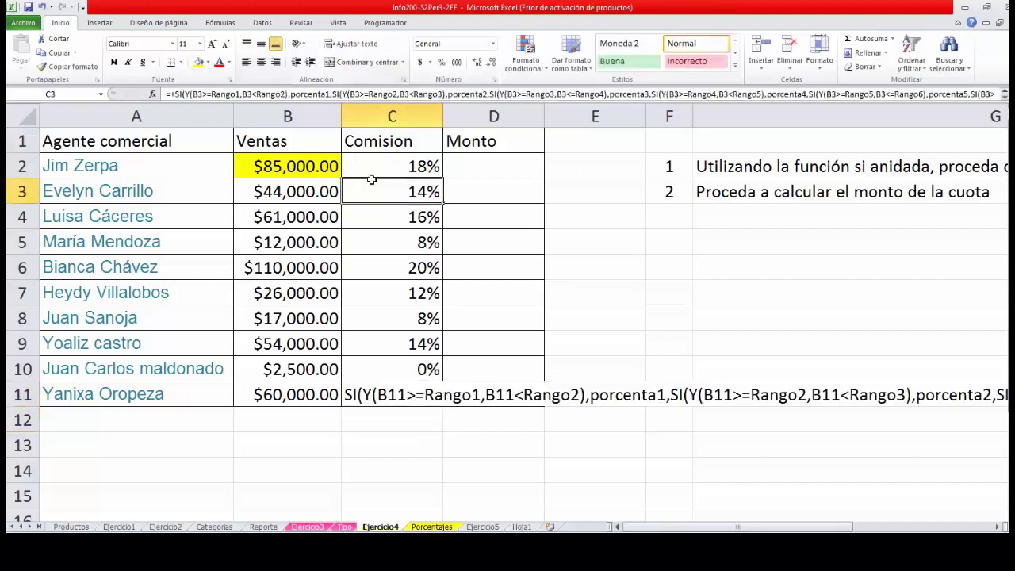
pyautogui.click(378, 159)
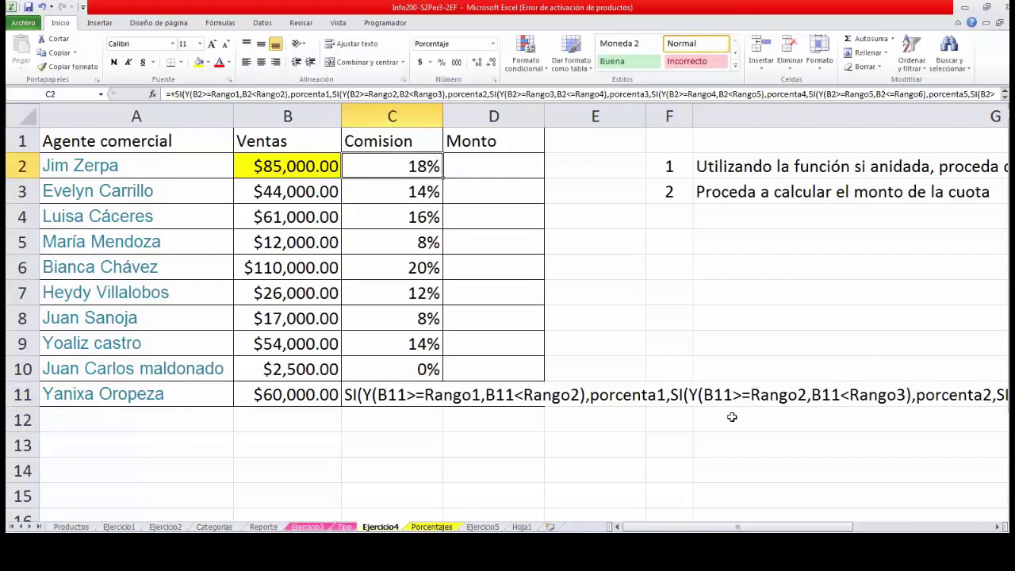
# Calculate the Monto in D2 with +C2*B2 and fill the formula down to D11.
pyautogui.click(494, 166)
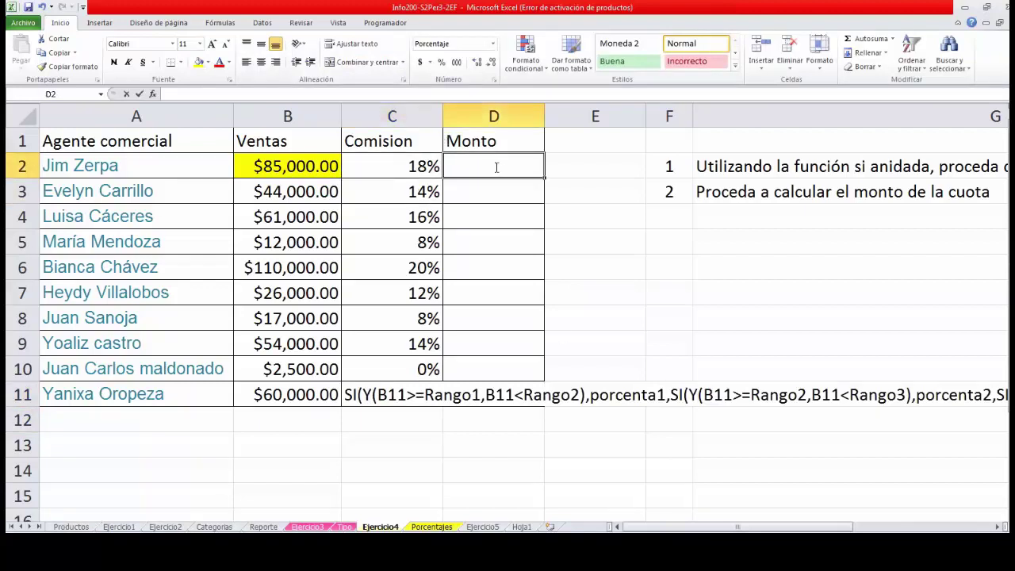
pyautogui.write('+')
pyautogui.click(394, 176)
pyautogui.write('*')
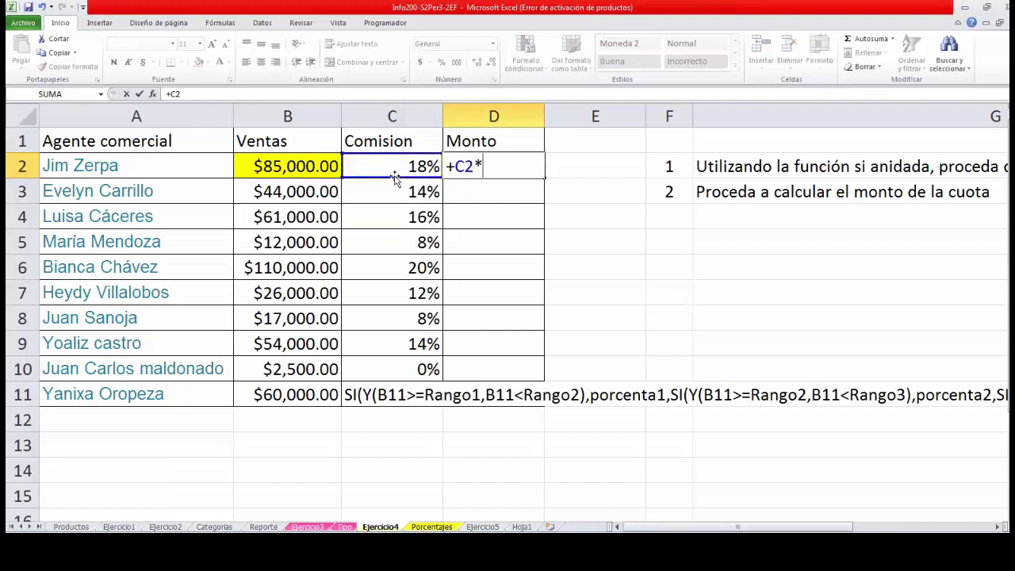
pyautogui.click(301, 168)
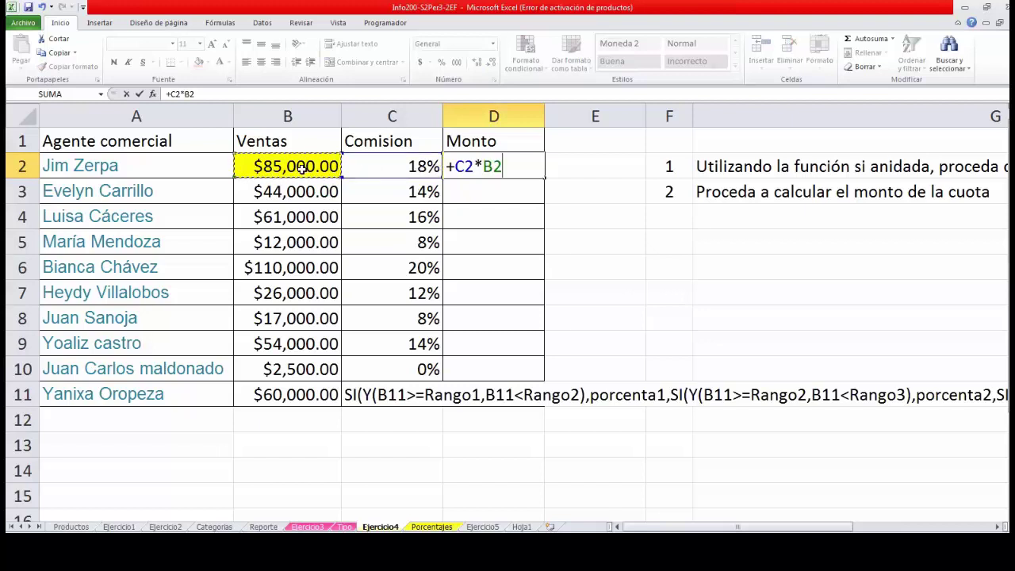
pyautogui.press('Return')
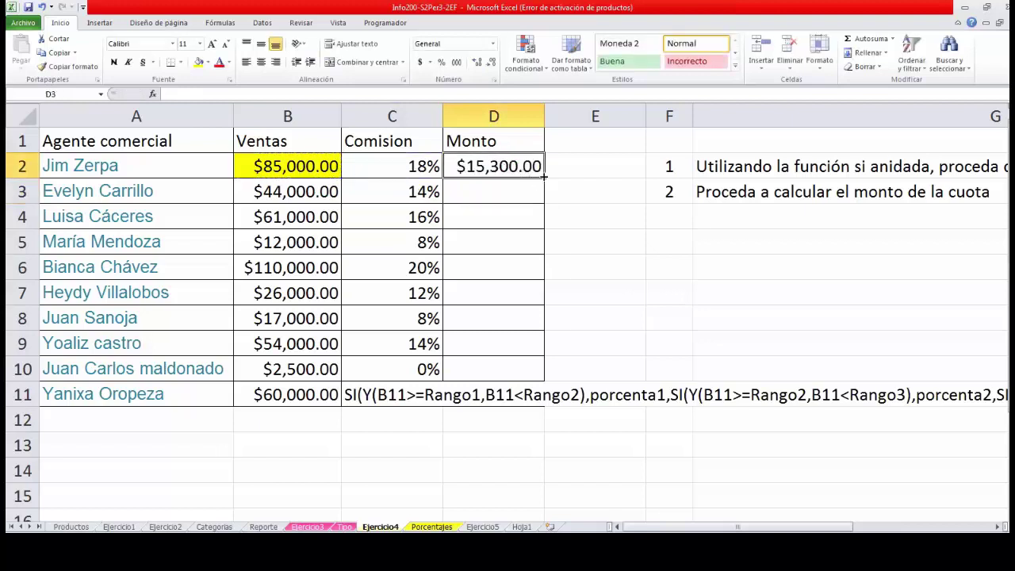
pyautogui.doubleClick(543, 176)
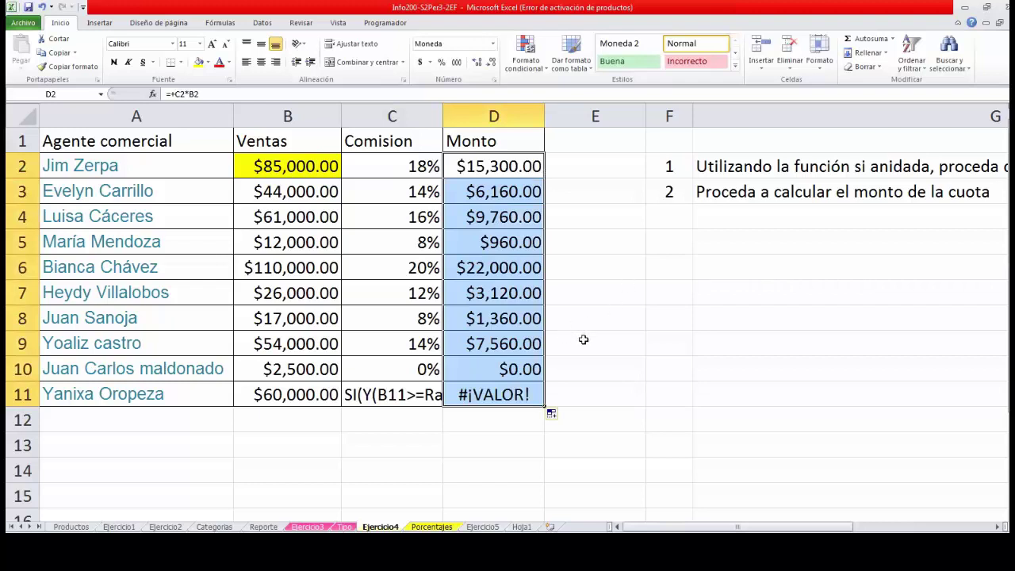
# Turn the text in C11 into a working formula by adding a leading equals sign, and centre the cell.
pyautogui.click(462, 392)
pyautogui.click(400, 392)
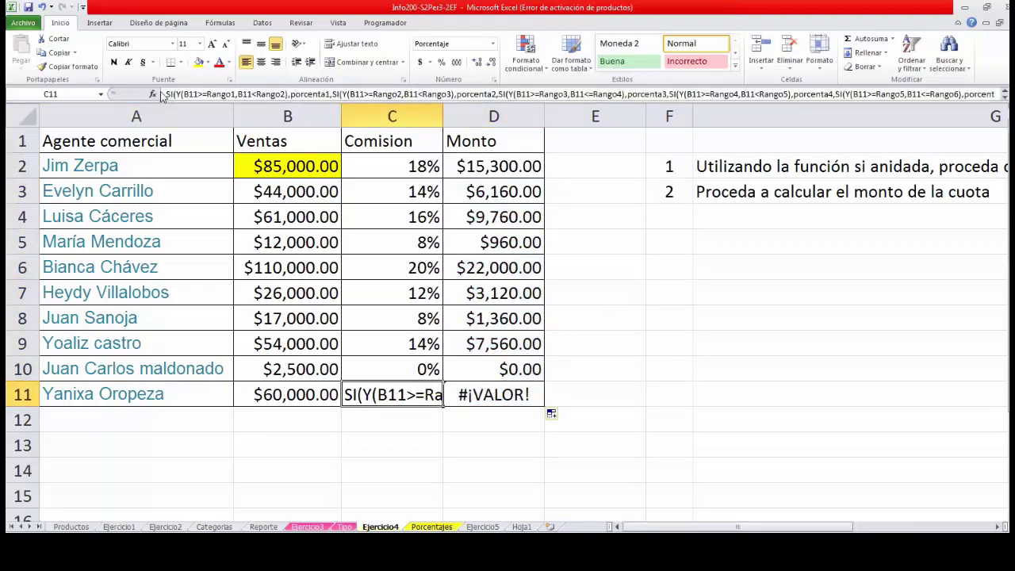
pyautogui.click(165, 93)
pyautogui.write('=')
pyautogui.press('Return')
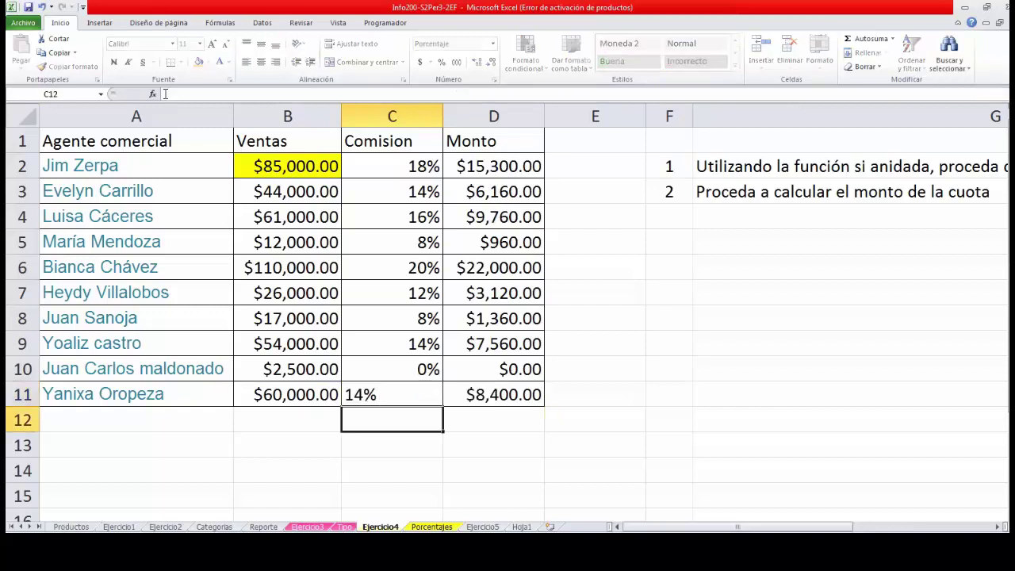
pyautogui.click(396, 395)
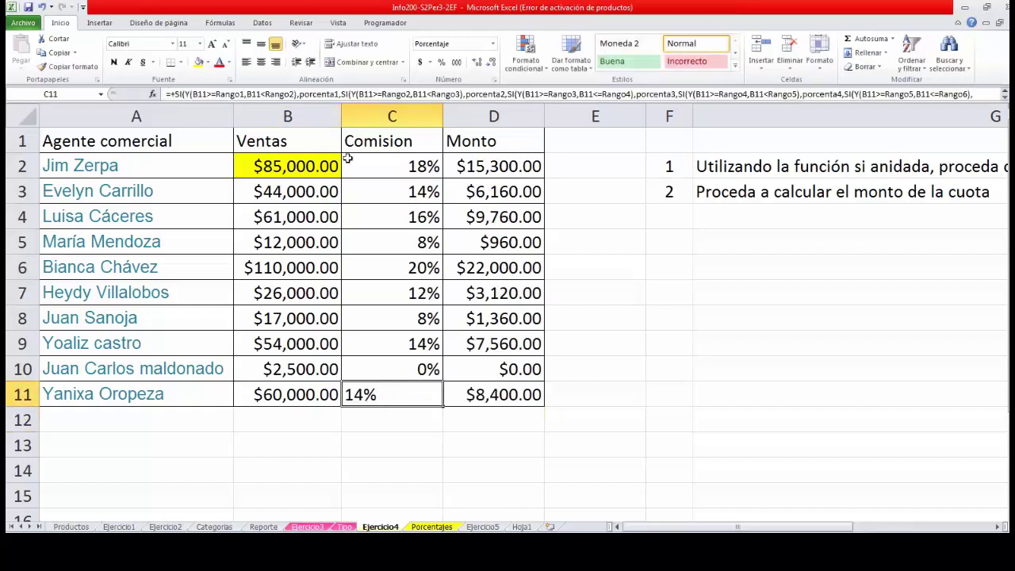
pyautogui.click(261, 62)
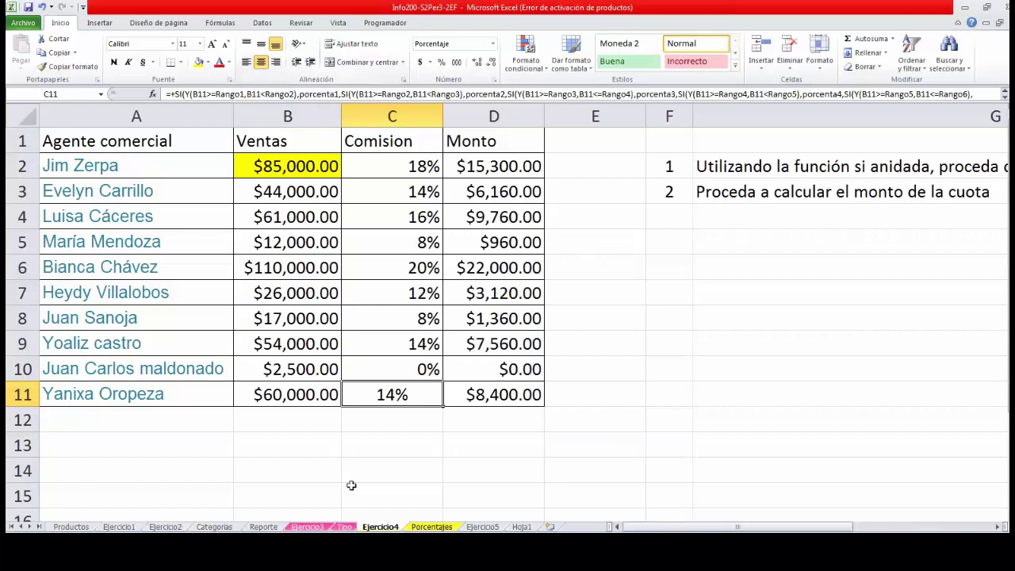
# Review the Facturacion threshold cells A2 to A6 in the Porcentajes sheet.
pyautogui.click(430, 526)
pyautogui.click(238, 189)
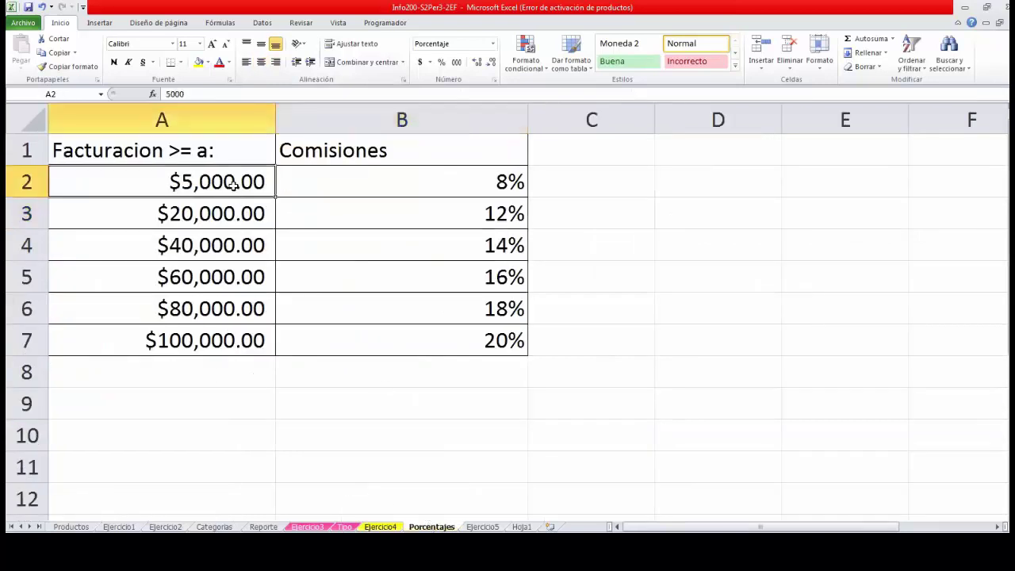
pyautogui.click(230, 214)
pyautogui.click(224, 247)
pyautogui.click(222, 279)
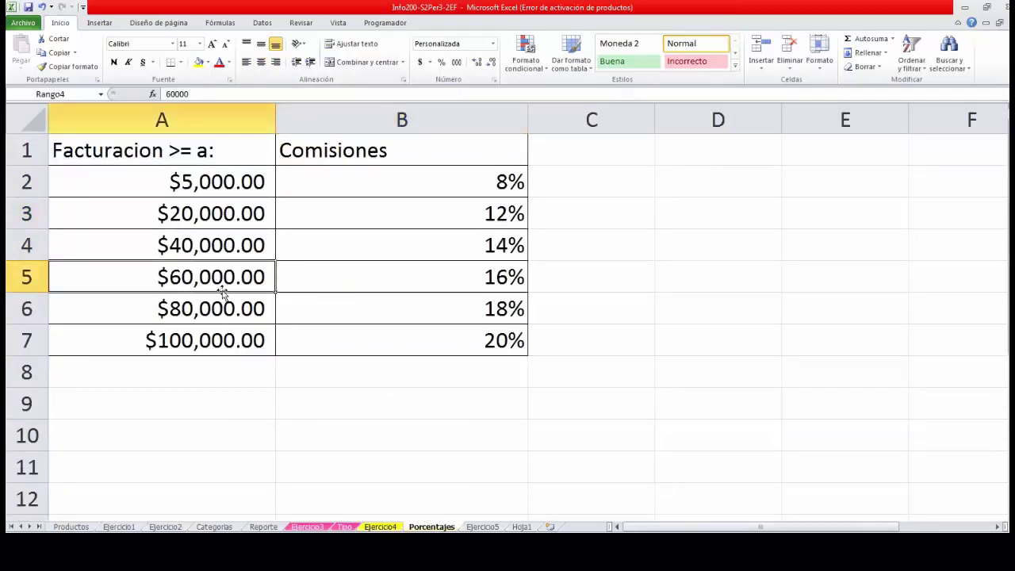
pyautogui.click(221, 302)
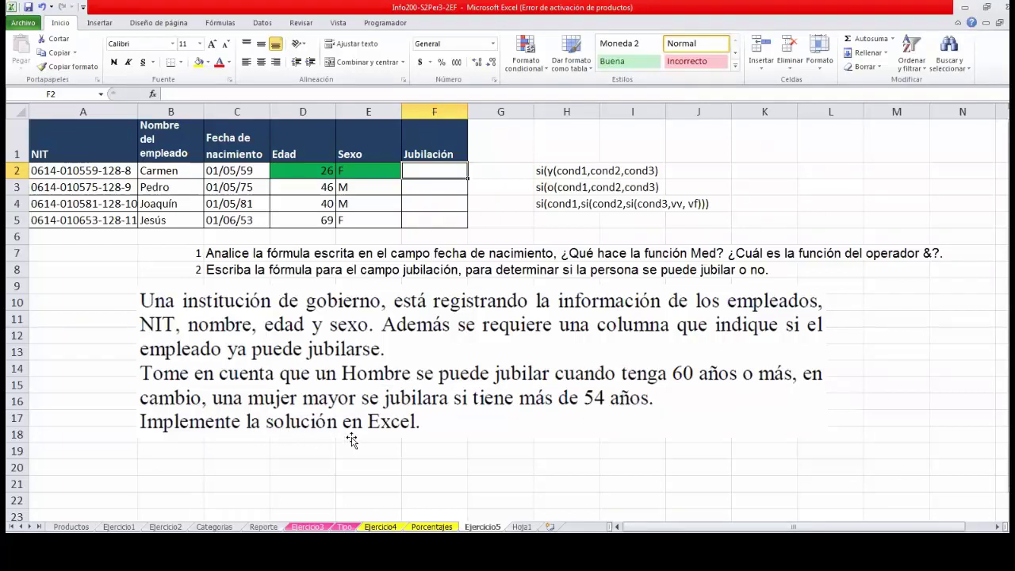
# In F2 of the Ejercicio5 sheet, begin a SI formula with a Y test whose first condition is E2="F".
pyautogui.click(436, 175)
pyautogui.doubleClick(443, 172)
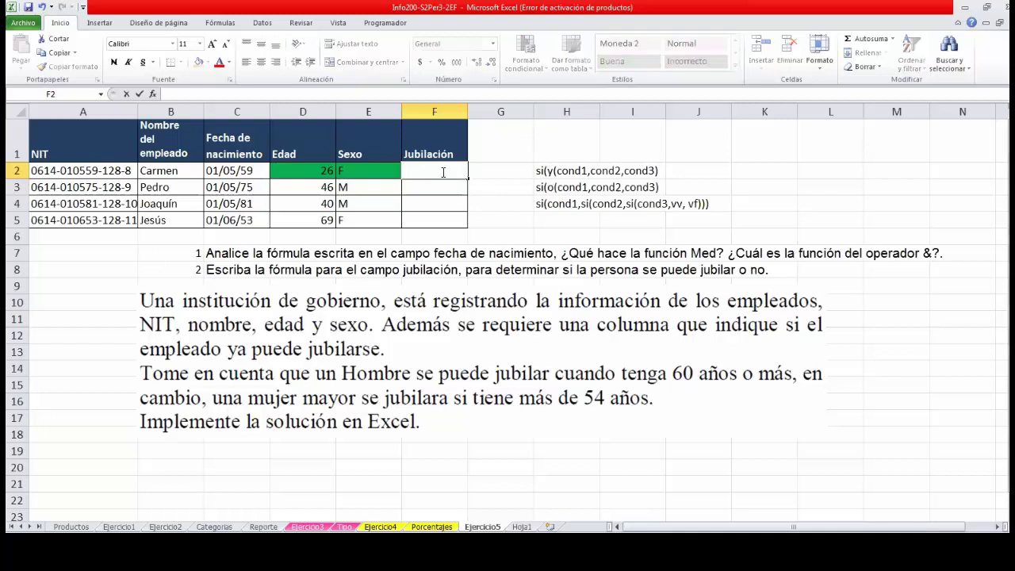
pyautogui.write('si')
pyautogui.press('BackSpace')
pyautogui.press('BackSpace')
pyautogui.write('+s')
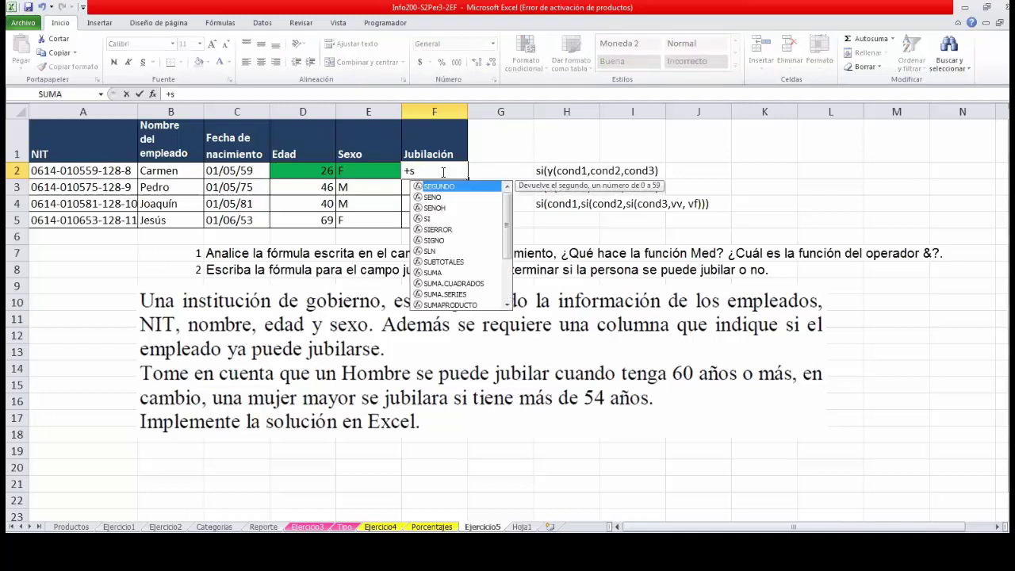
pyautogui.write('i')
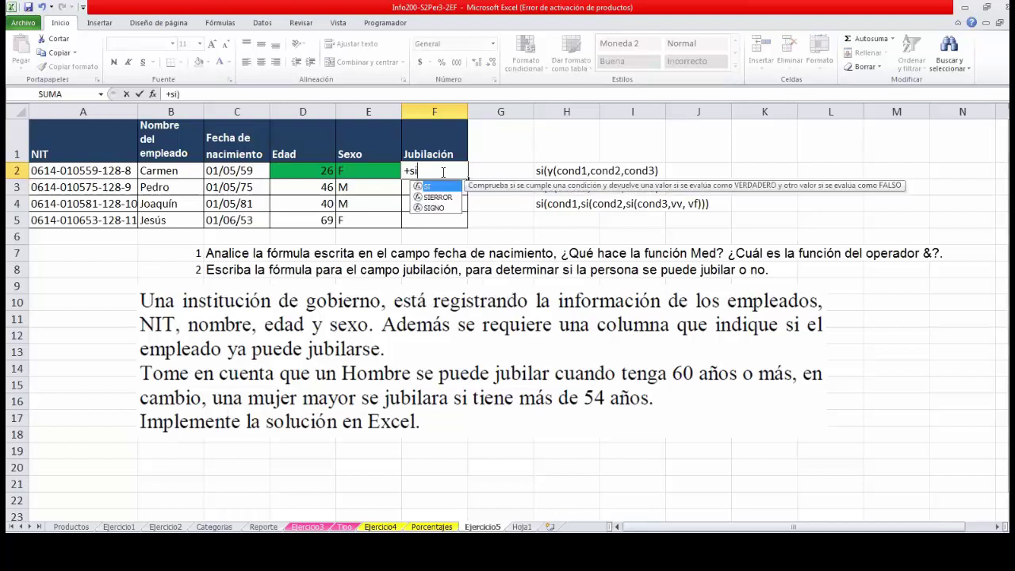
pyautogui.write('(y')
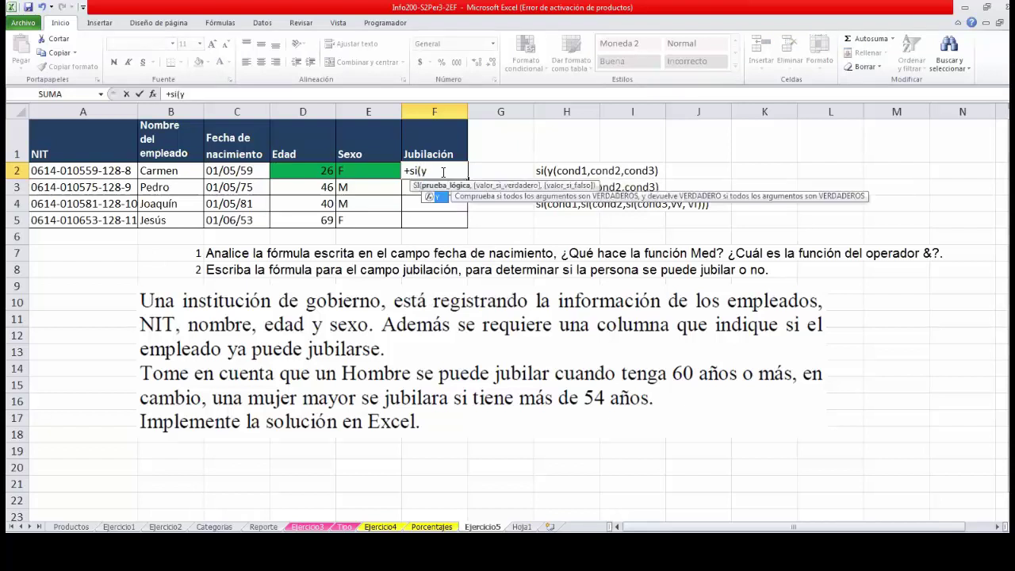
pyautogui.write('(')
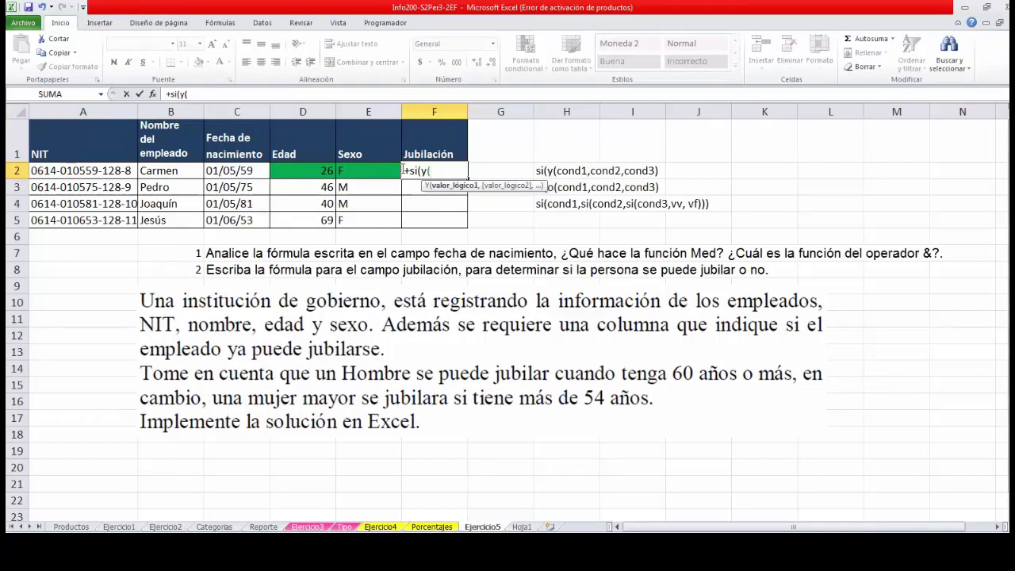
pyautogui.click(350, 168)
pyautogui.write('="F",')
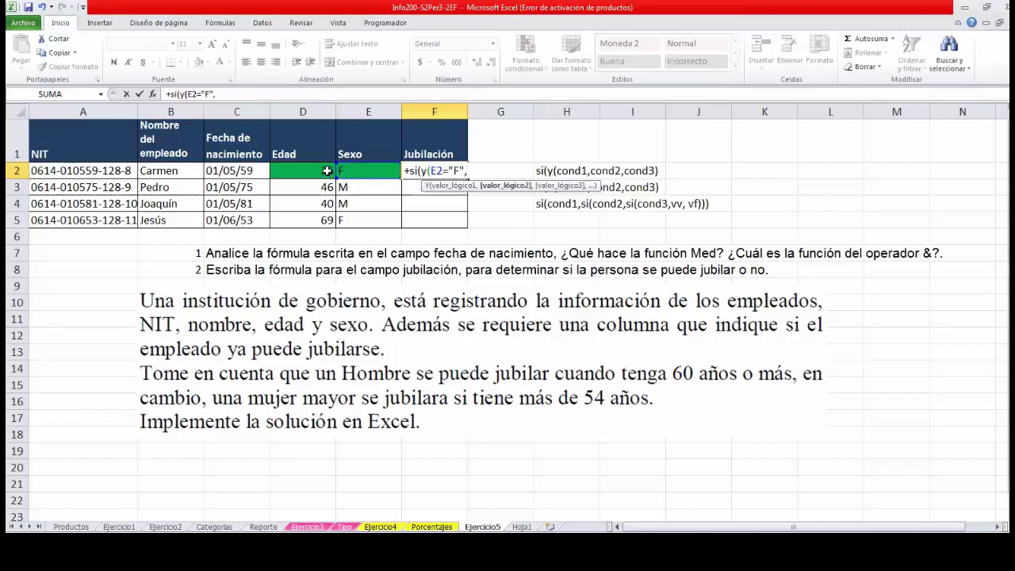
# Add D2>54 as the second condition and close the Y test.
pyautogui.click(324, 170)
pyautogui.write('>54')
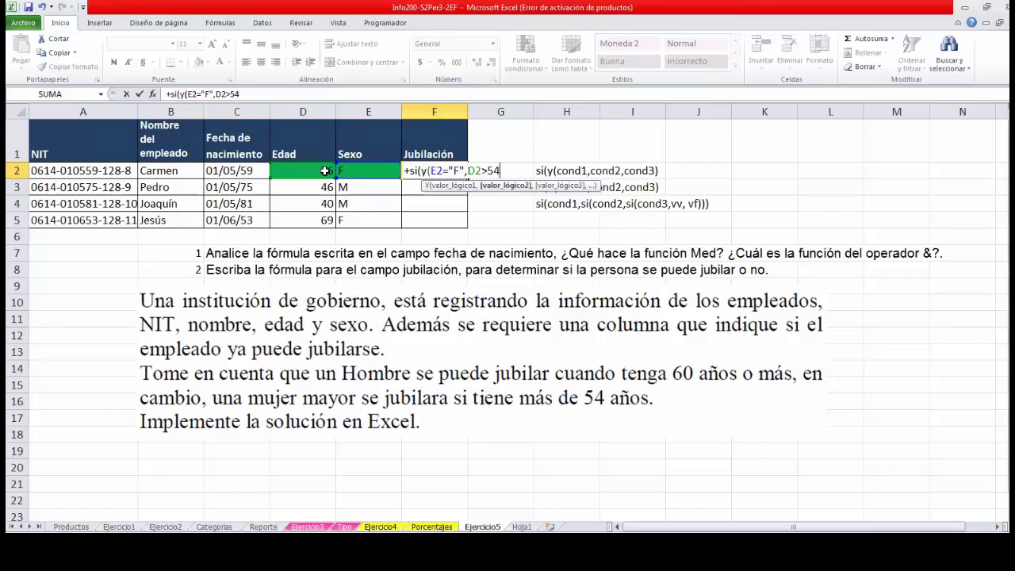
pyautogui.write(')')
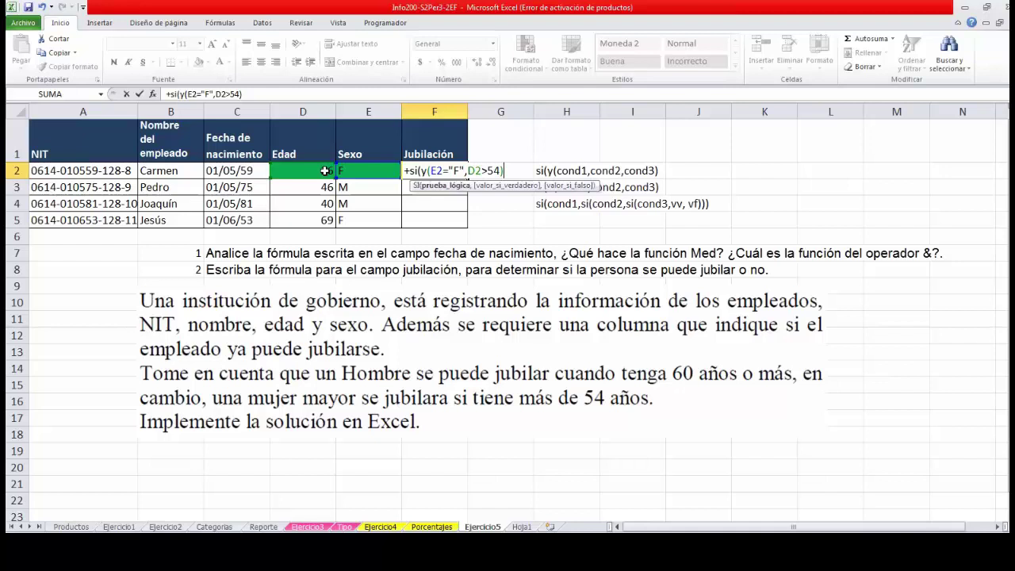
pyautogui.write(',')
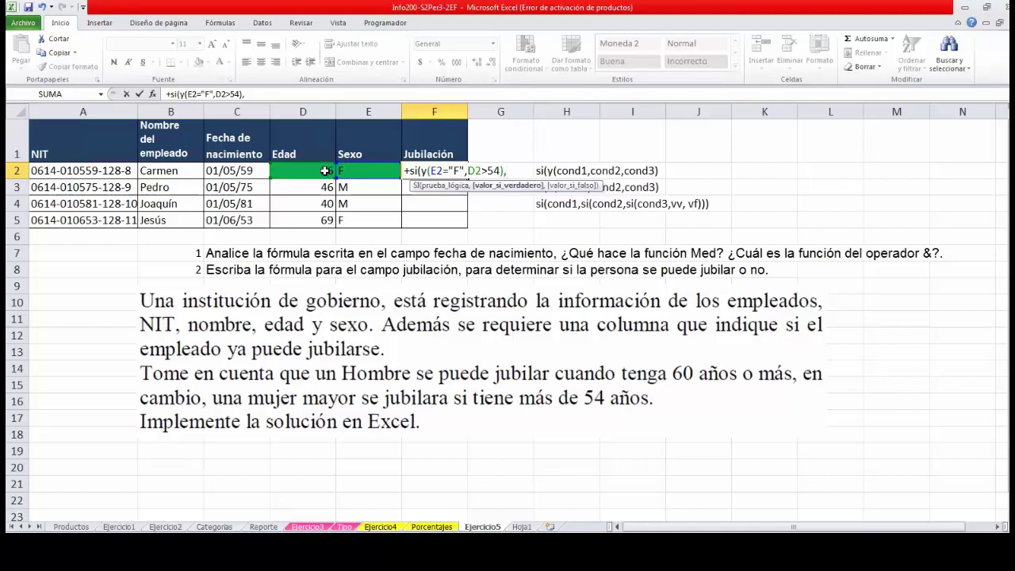
# Enter "Señora se puede jubilar" as the value returned when the first Y test in F2 is true.
pyautogui.write('"Seño')
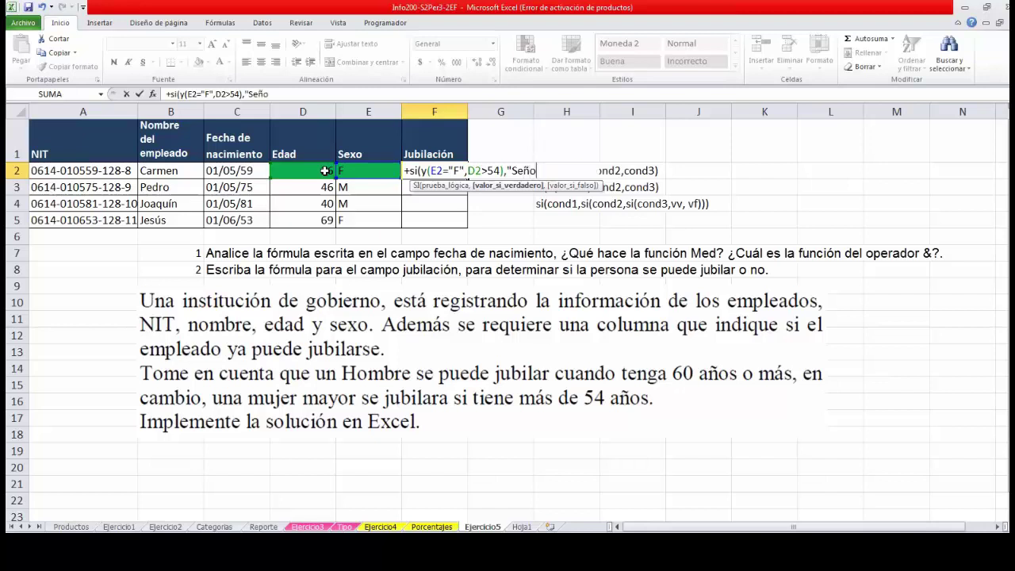
pyautogui.write('ra se puede j')
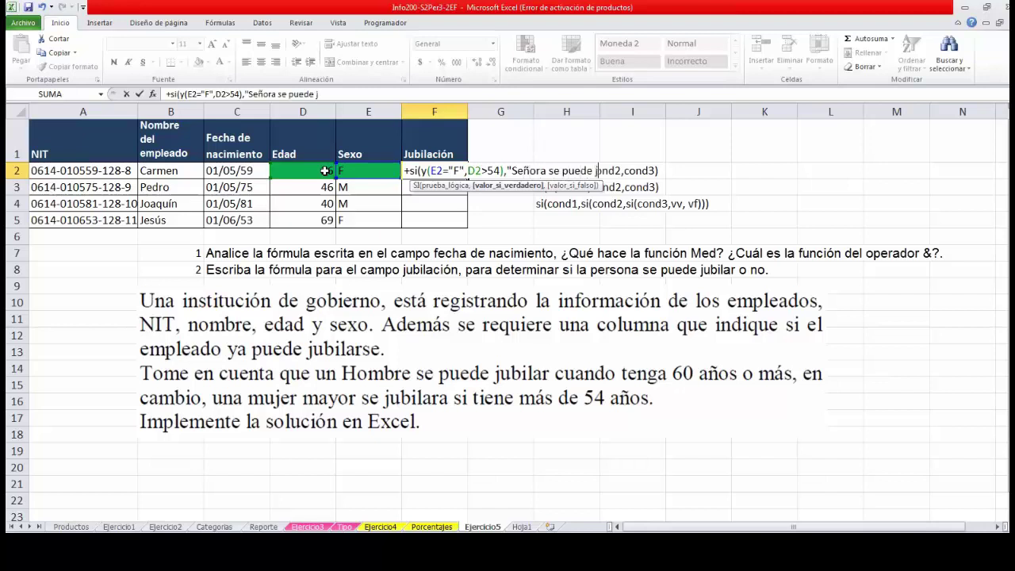
pyautogui.write('ubilar')
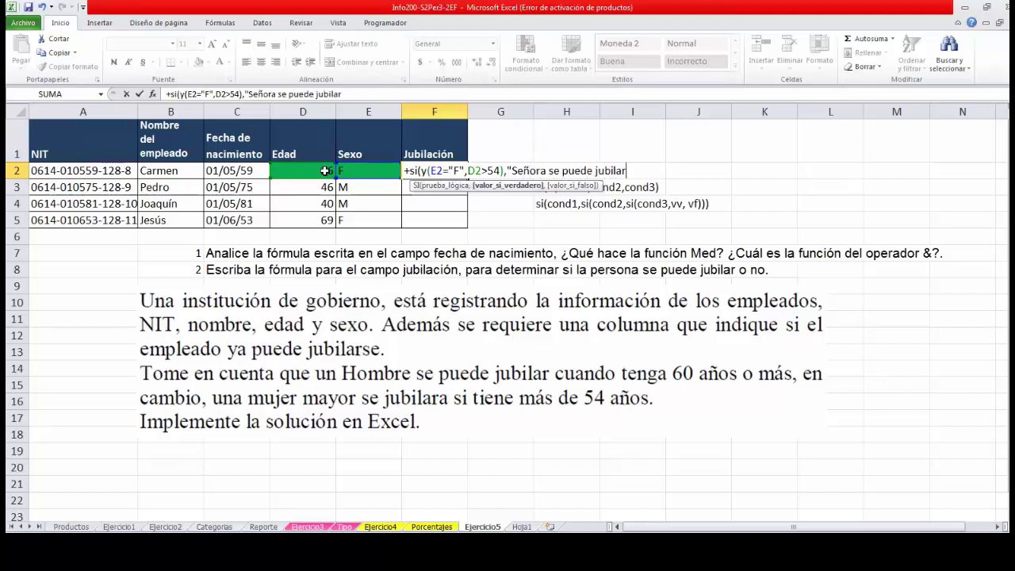
pyautogui.write('",')
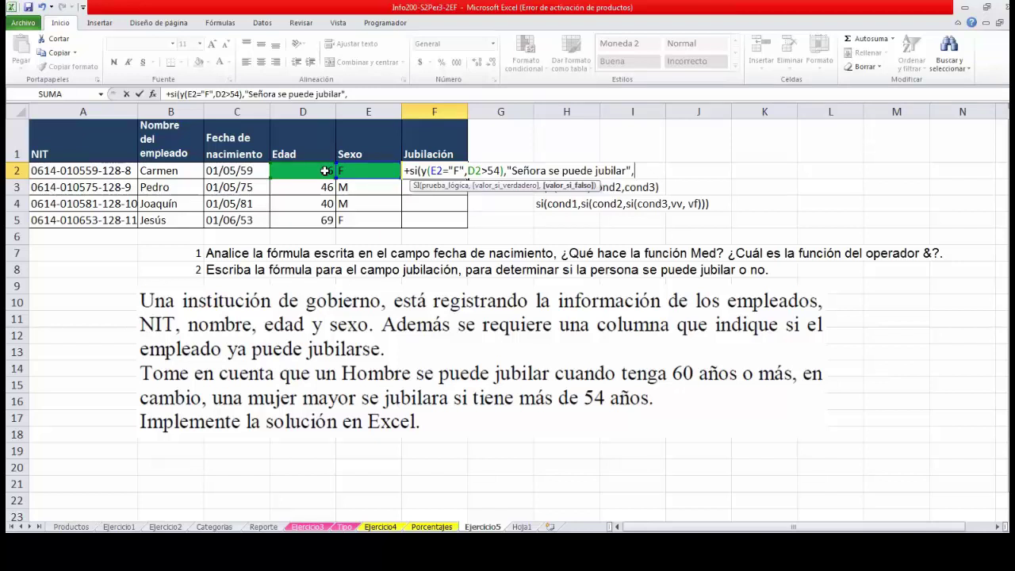
# Nest a second SI as the false value, with a Y test requiring D2>=60 and E2="M".
pyautogui.write('si')
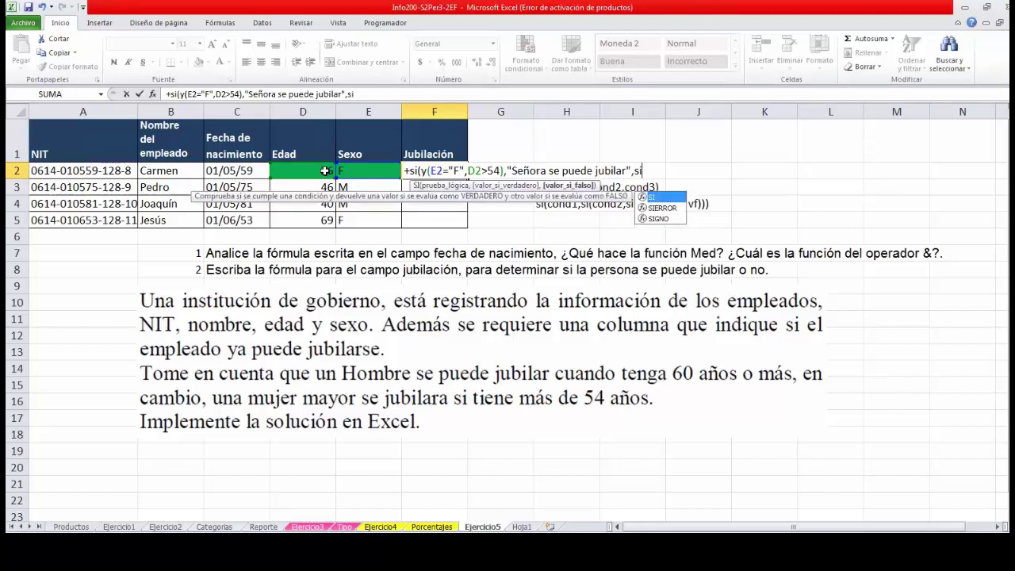
pyautogui.write('(y')
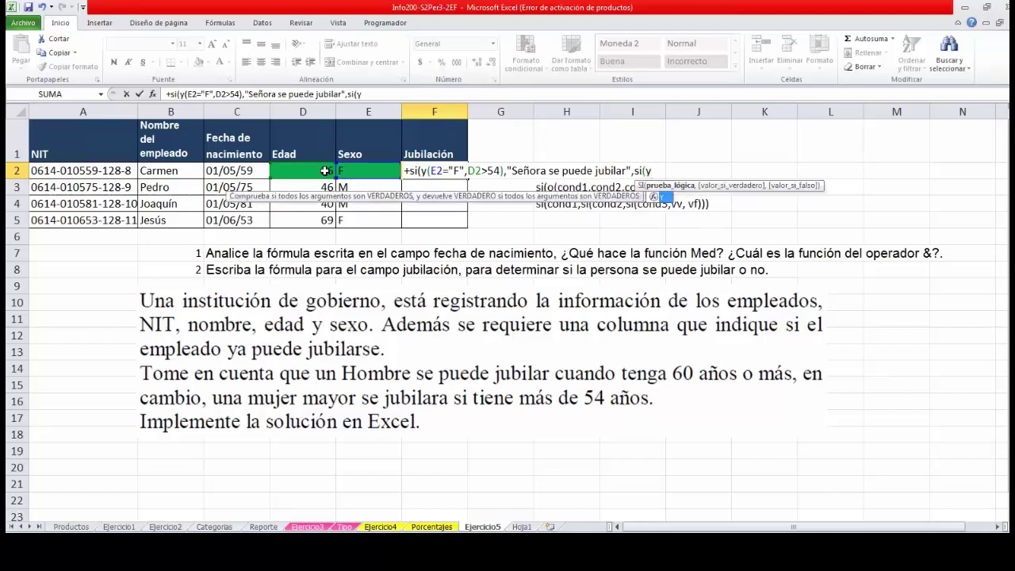
pyautogui.write('(')
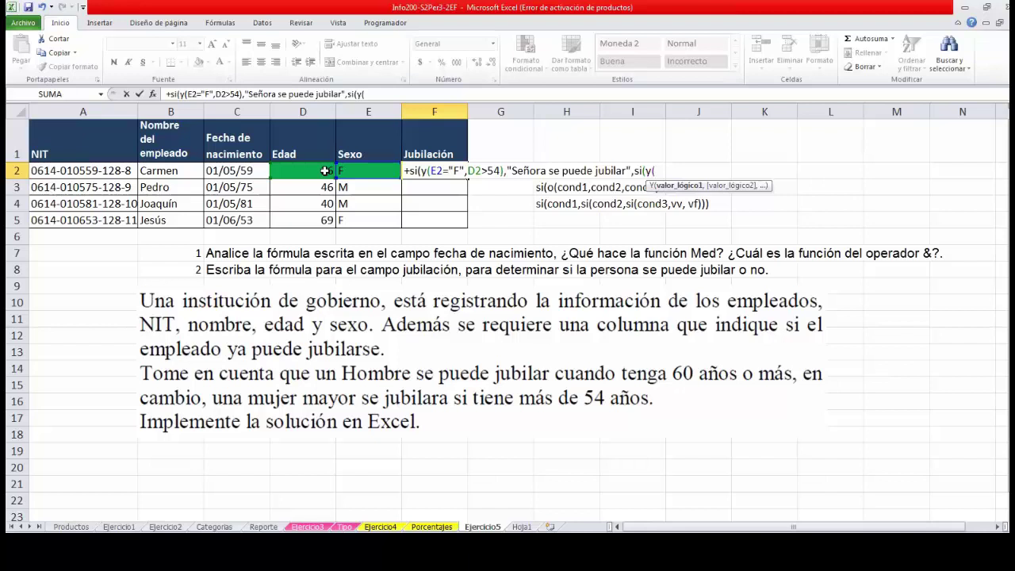
pyautogui.click(325, 171)
pyautogui.write('>=60,')
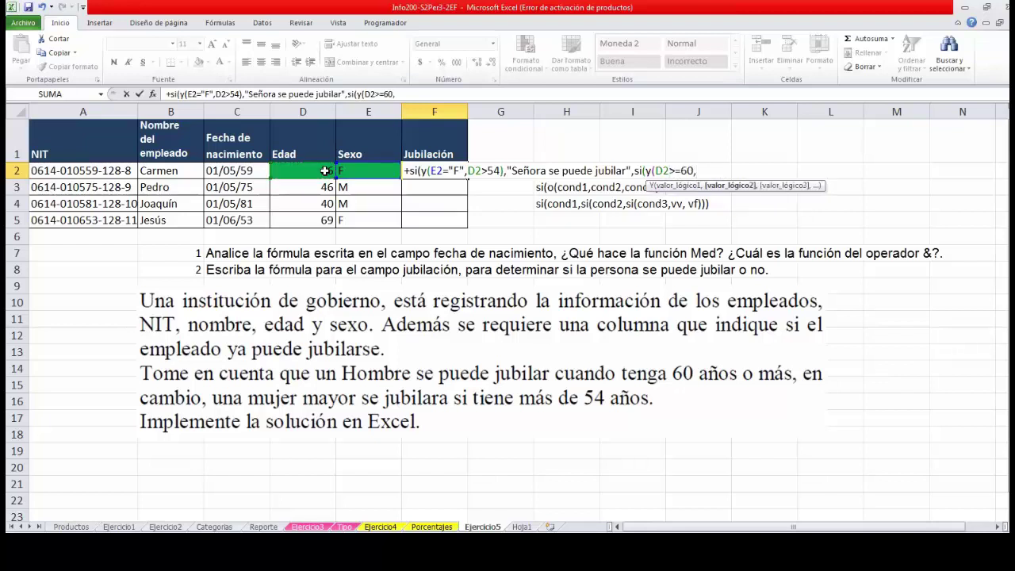
pyautogui.click(370, 168)
pyautogui.write('="M')
pyautogui.write('")')
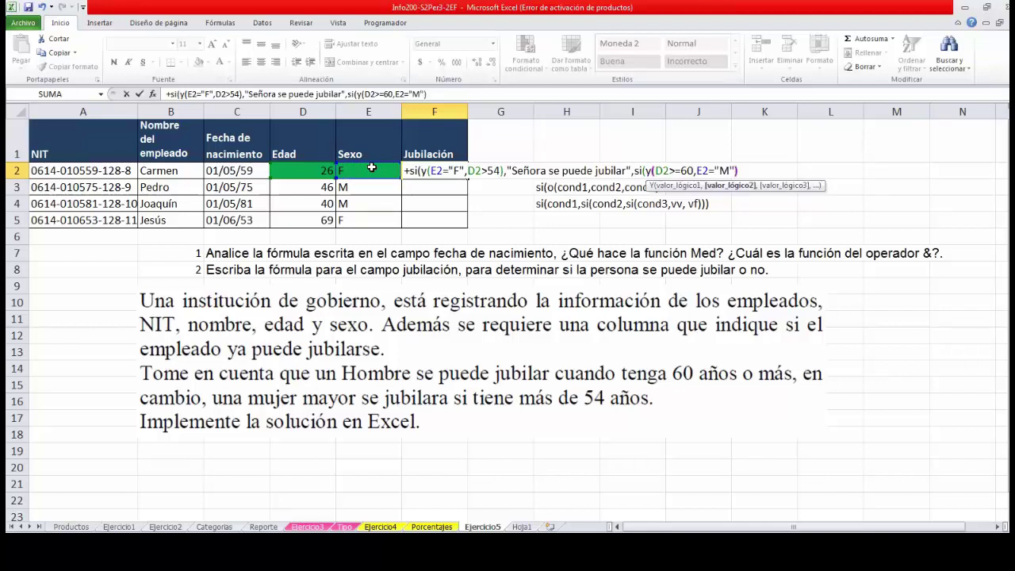
# Enter "Señor se puede jubilar" as the true value of the nested SI.
pyautogui.write(',')
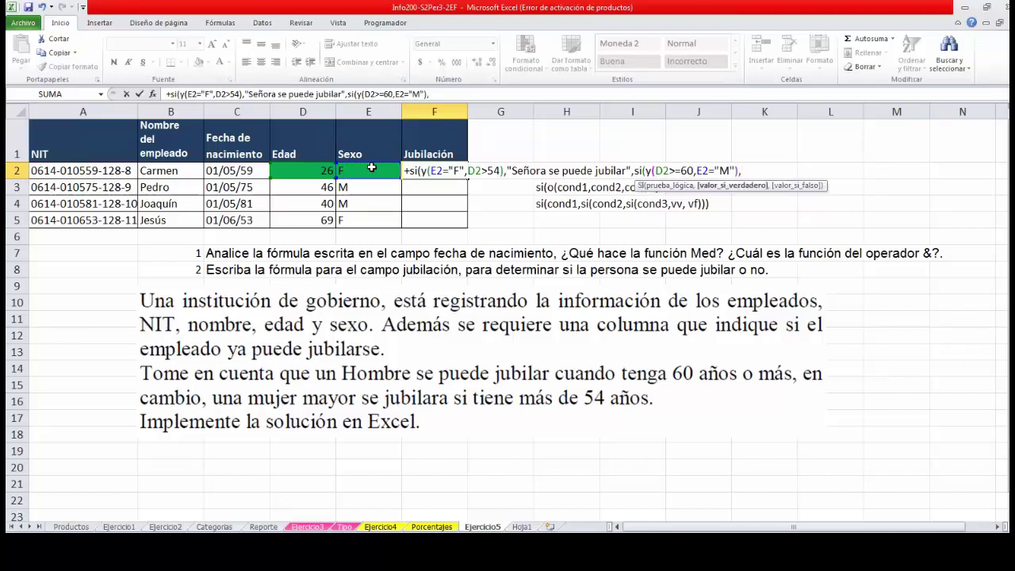
pyautogui.write('"SE')
pyautogui.press('BackSpace')
pyautogui.write('eñor se puede ')
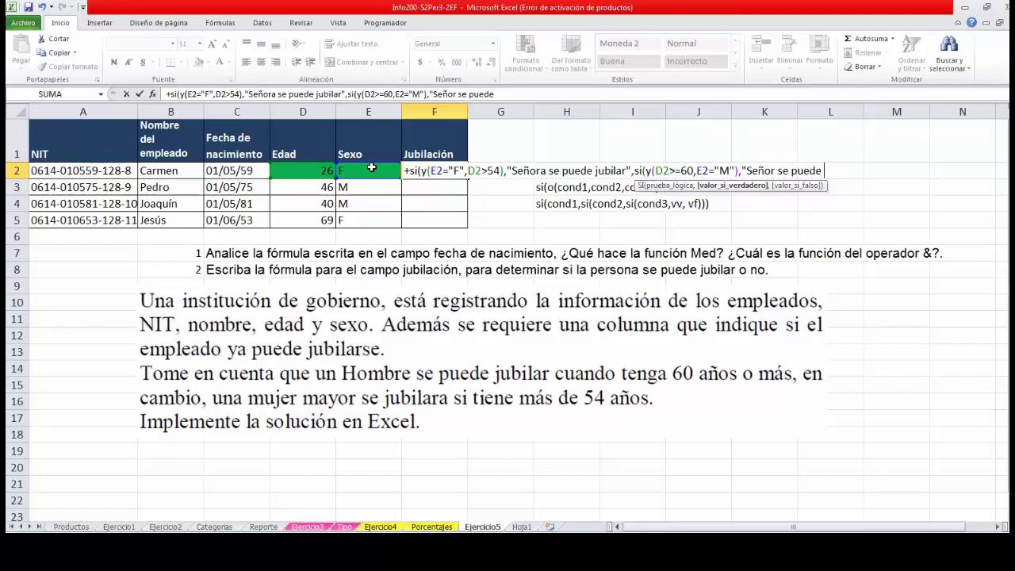
pyautogui.write('jubilar"')
pyautogui.write(',')
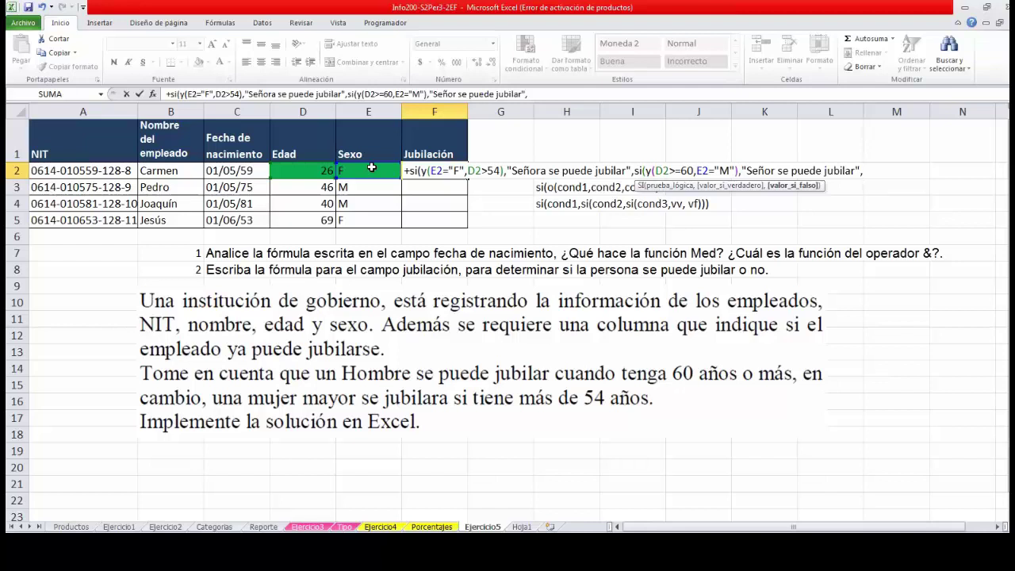
# Enter "caballero no se puede jubilar" as the false value of the nested SI.
pyautogui.write('"No se')
pyautogui.press('BackSpace')
pyautogui.press('BackSpace')
pyautogui.press('BackSpace')
pyautogui.press('BackSpace')
pyautogui.press('BackSpace')
pyautogui.write('caballero no se peude')
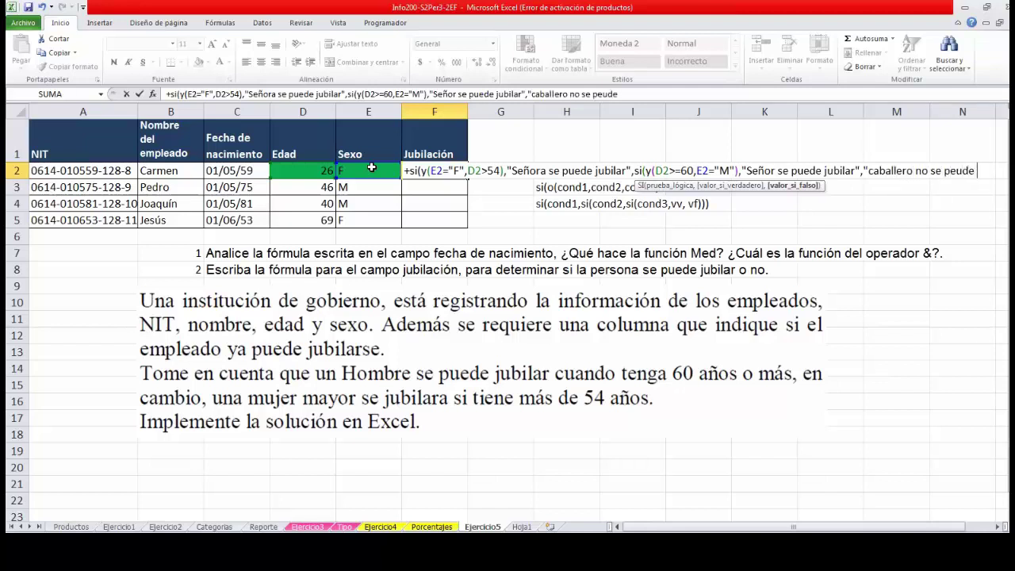
pyautogui.press('BackSpace')
pyautogui.press('BackSpace')
pyautogui.press('BackSpace')
pyautogui.press('BackSpace')
pyautogui.press('BackSpace')
pyautogui.write('uede jubilar"')
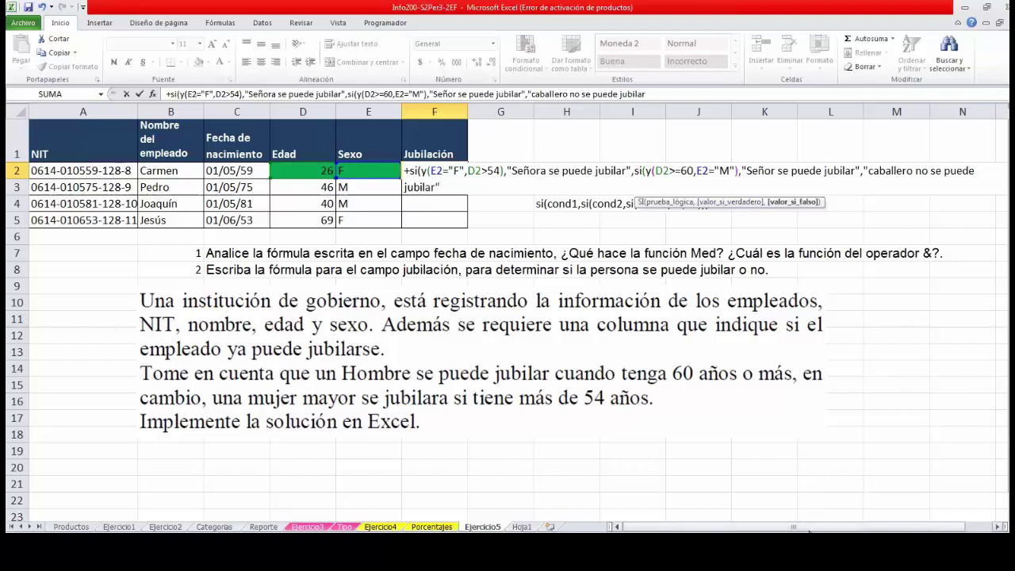
# Close the nested SI, append the text "No se puede" as a further argument, and close the outer SI.
pyautogui.moveTo(808, 528); pyautogui.dragTo(834, 527)
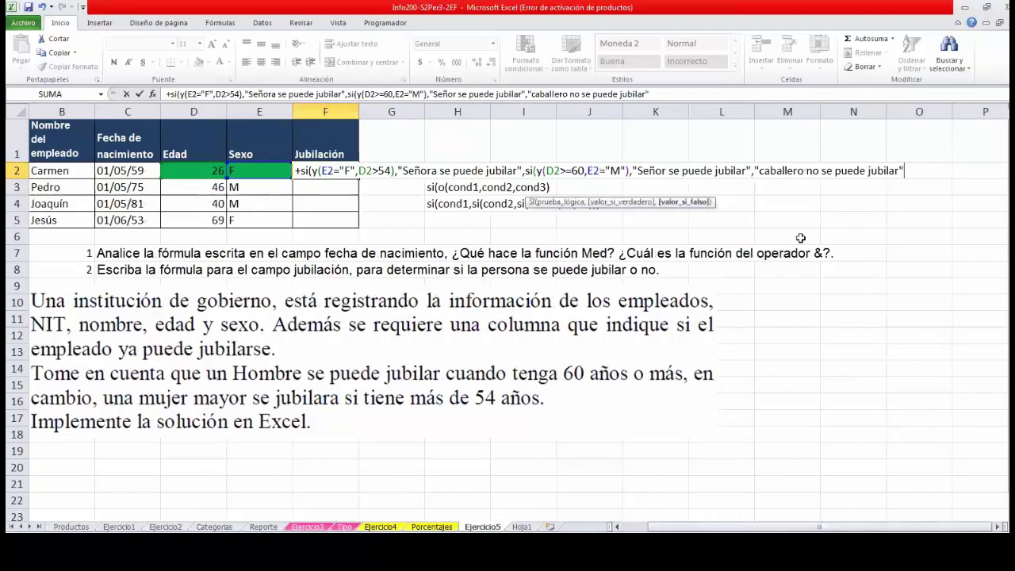
pyautogui.write(')')
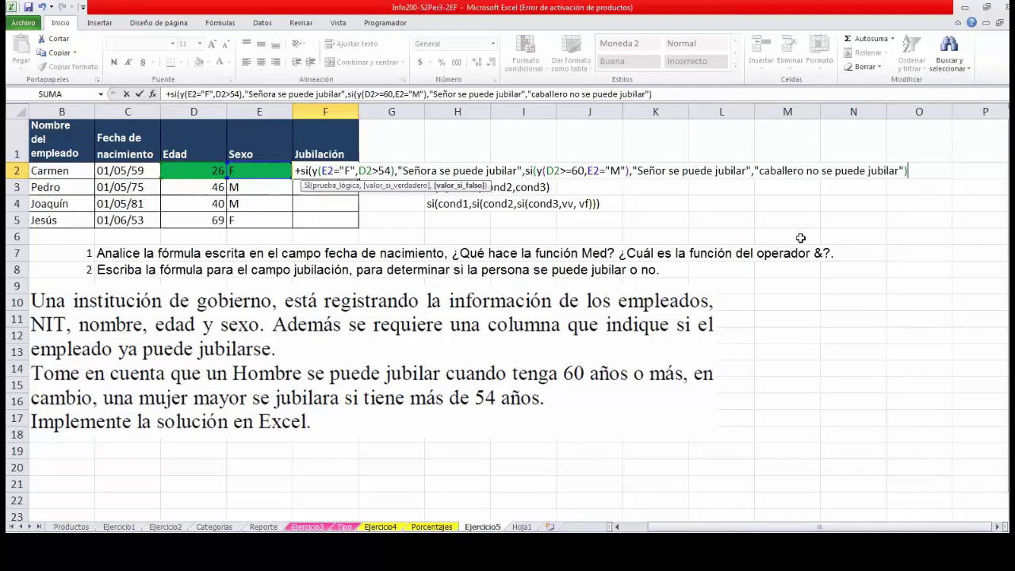
pyautogui.write(',"No se puede ')
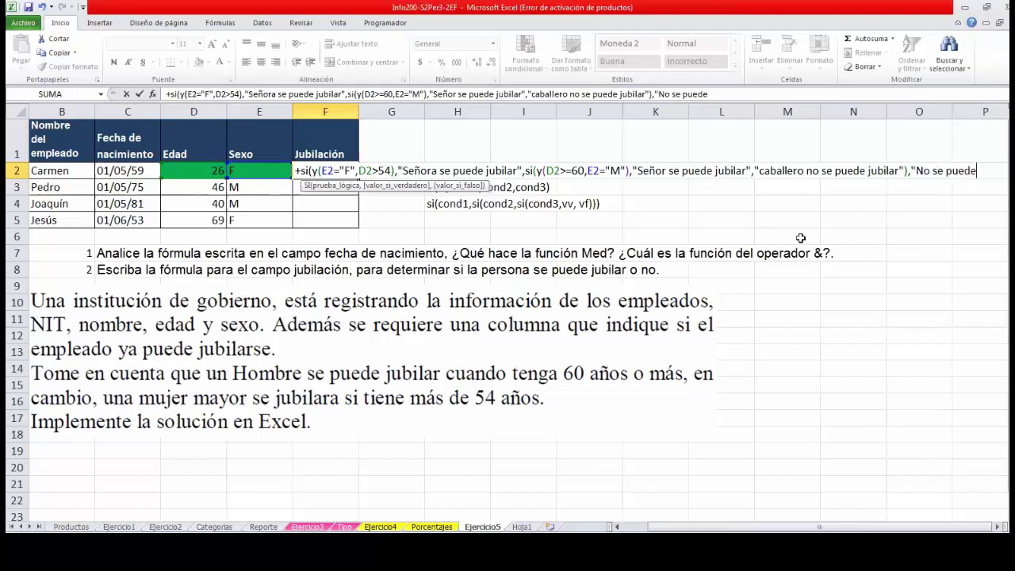
pyautogui.write('")')
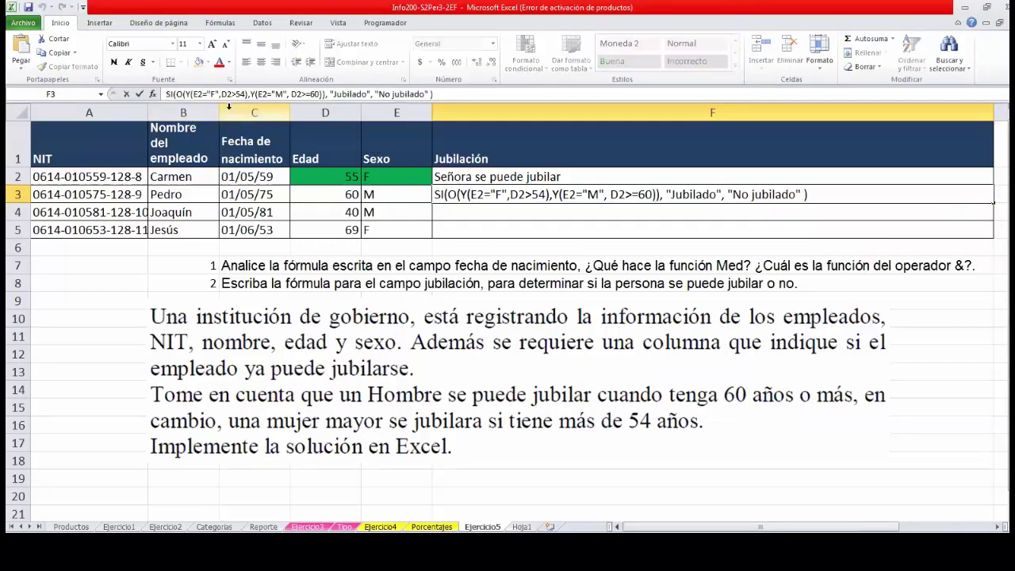
# Turn the SI(O(Y text in F3 into a working formula with a leading =+ and fill it down to F5.
pyautogui.press('Return')
pyautogui.click(606, 198)
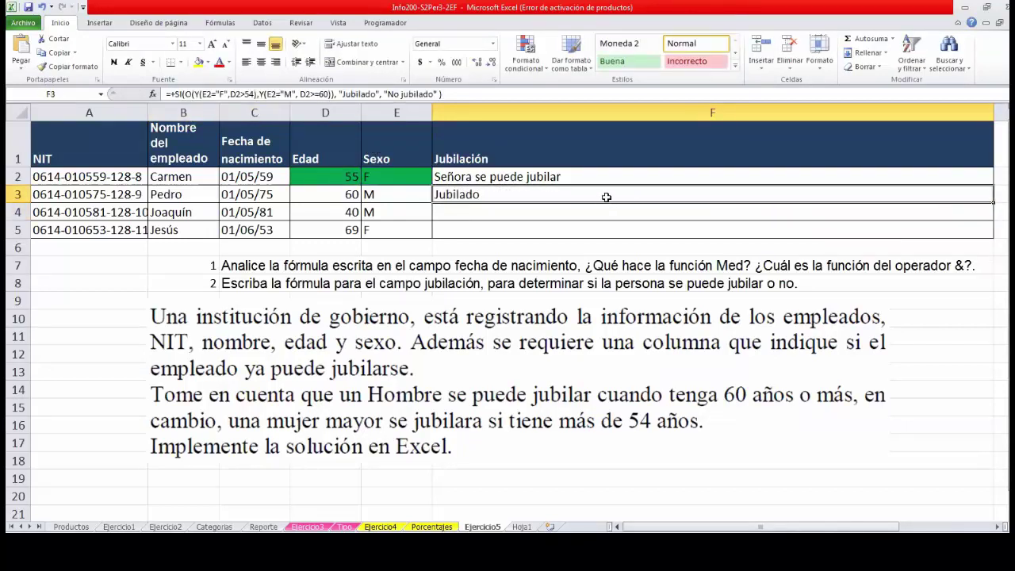
pyautogui.moveTo(993, 203); pyautogui.dragTo(991, 238)
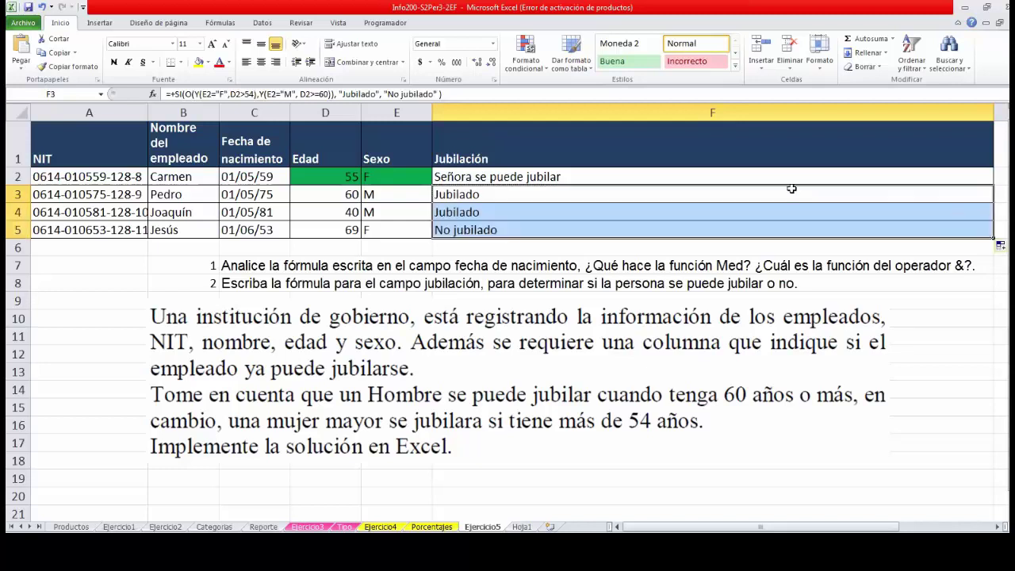
# Set the age in D3 to 22 and check the formula in F3.
pyautogui.click(677, 195)
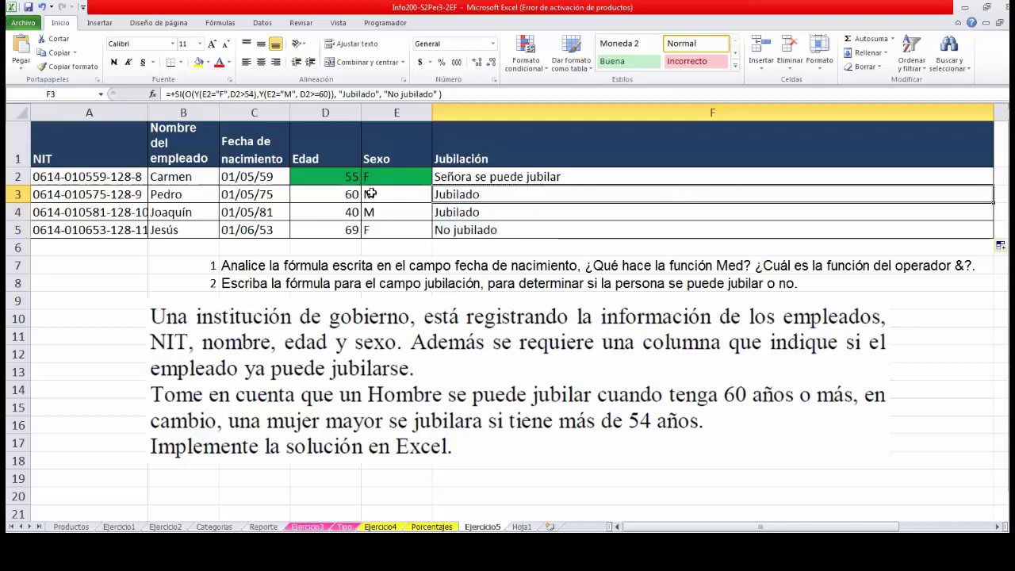
pyautogui.click(381, 193)
pyautogui.click(347, 193)
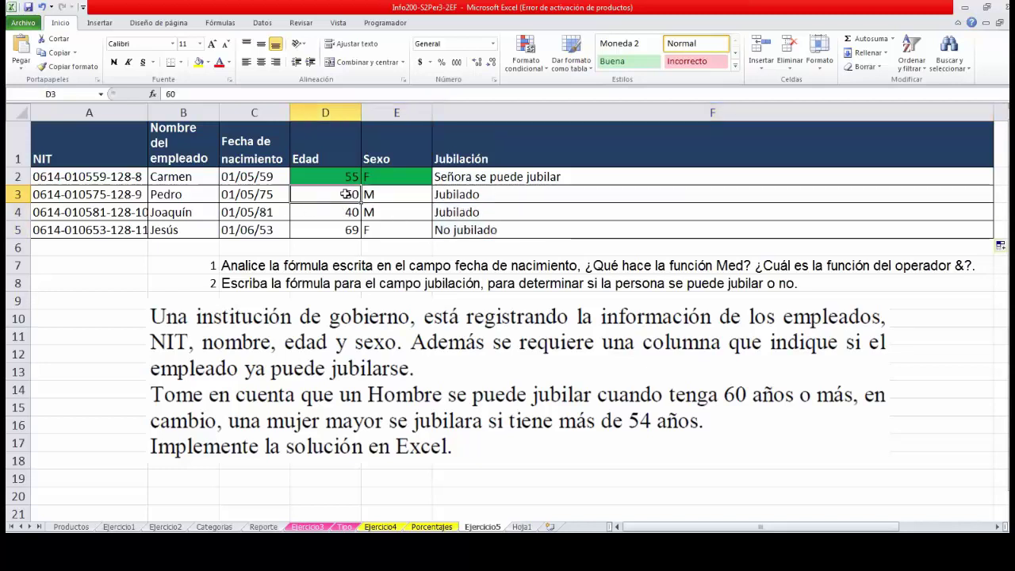
pyautogui.write('42')
pyautogui.press('Return')
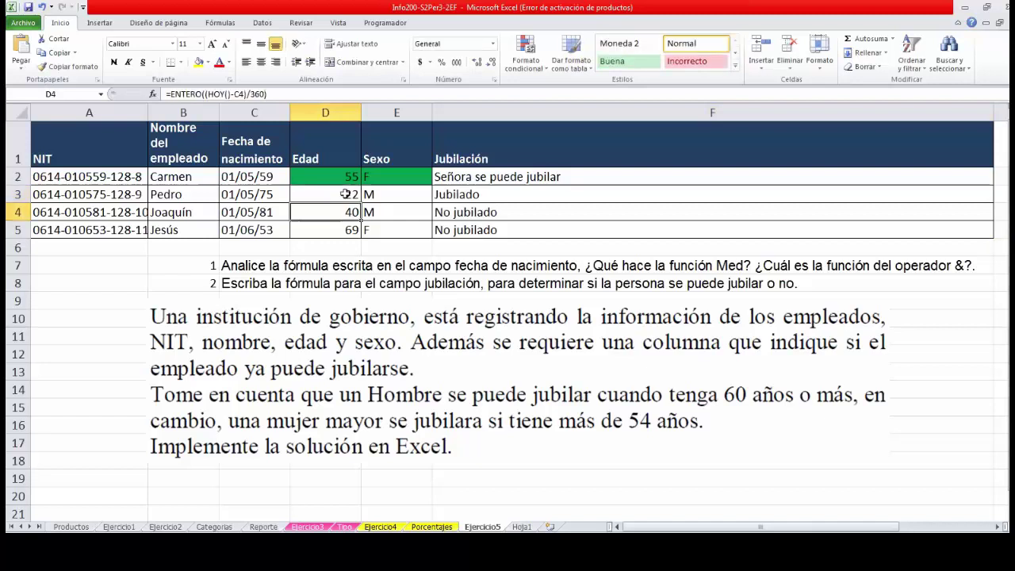
pyautogui.click(435, 193)
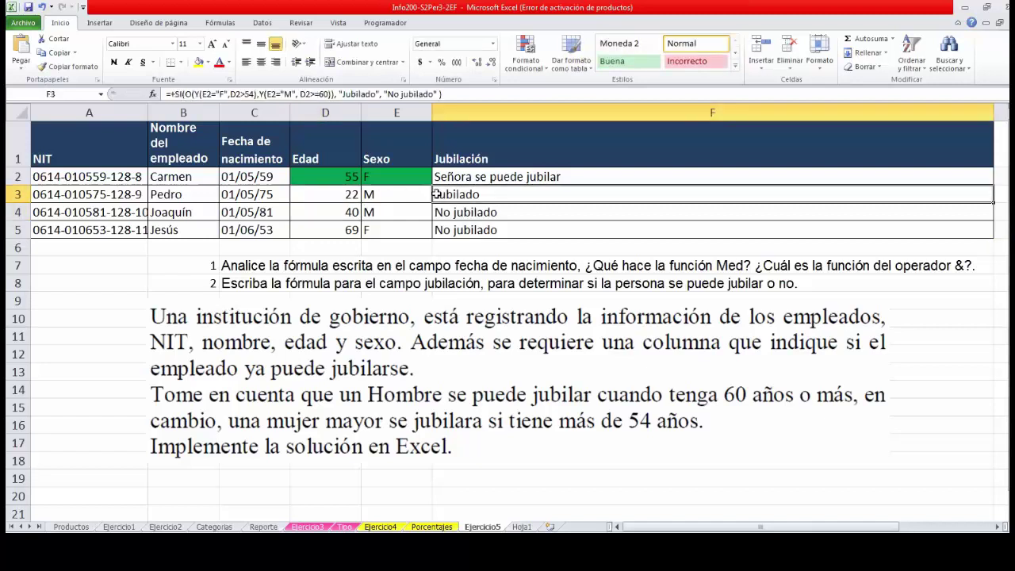
# Compare ages D3 and D5 with the formula in F3, and set the age in D2 to 25.
pyautogui.click(344, 191)
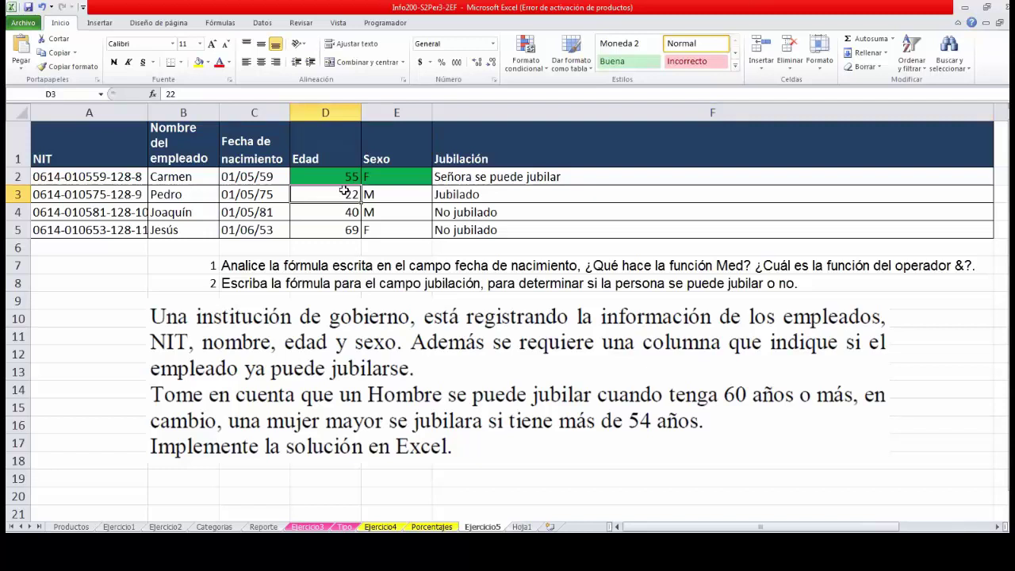
pyautogui.click(336, 227)
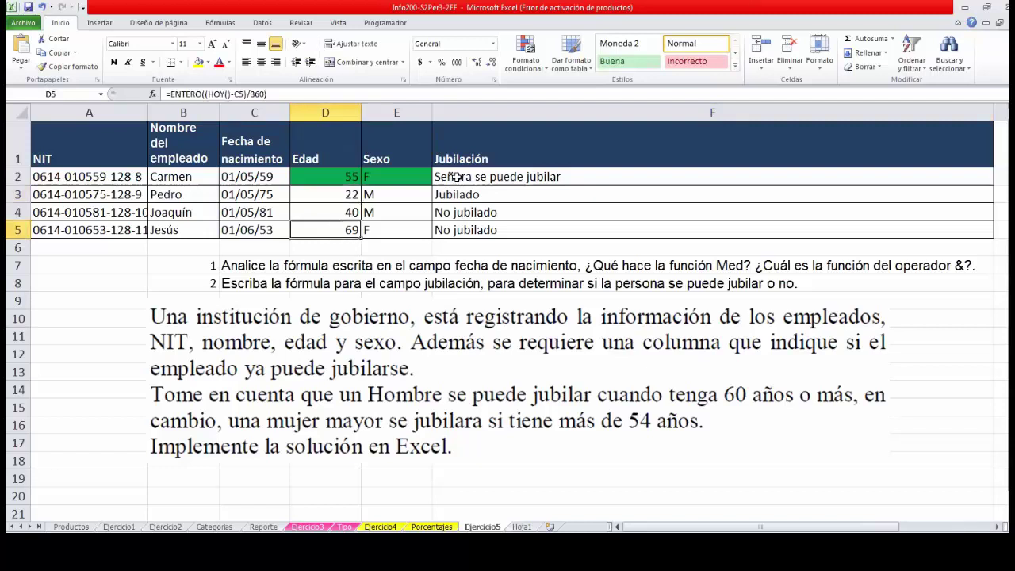
pyautogui.click(462, 193)
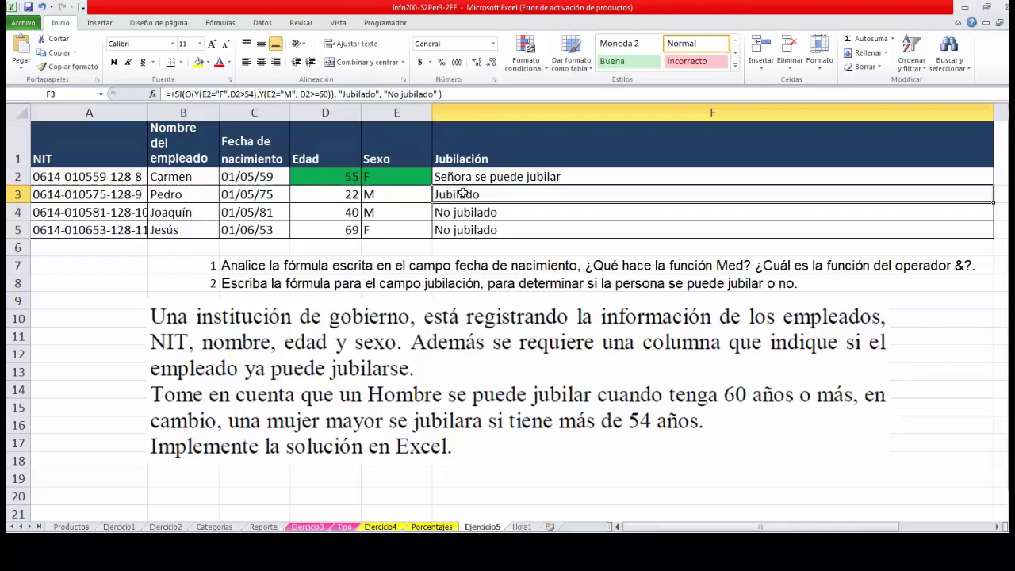
pyautogui.click(342, 180)
pyautogui.write('25')
pyautogui.press('Return')
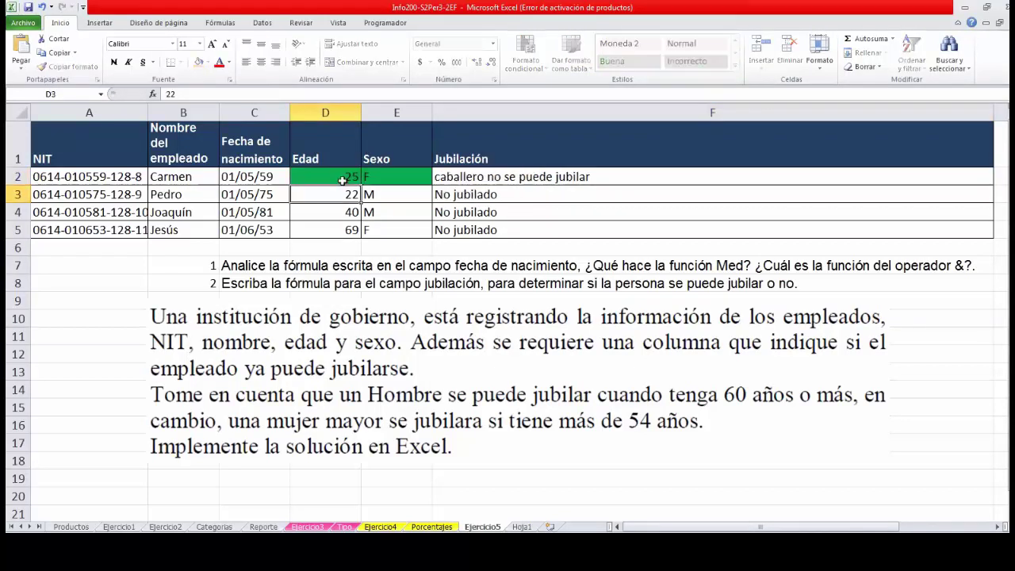
# Turn the formula in F3 back into plain text by removing its leading =+.
pyautogui.click(506, 193)
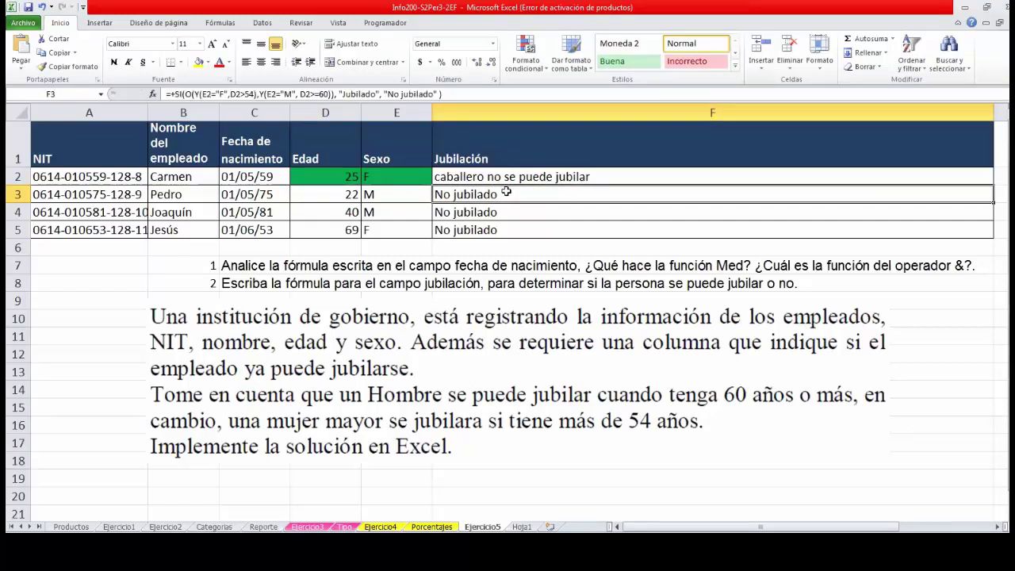
pyautogui.doubleClick(505, 193)
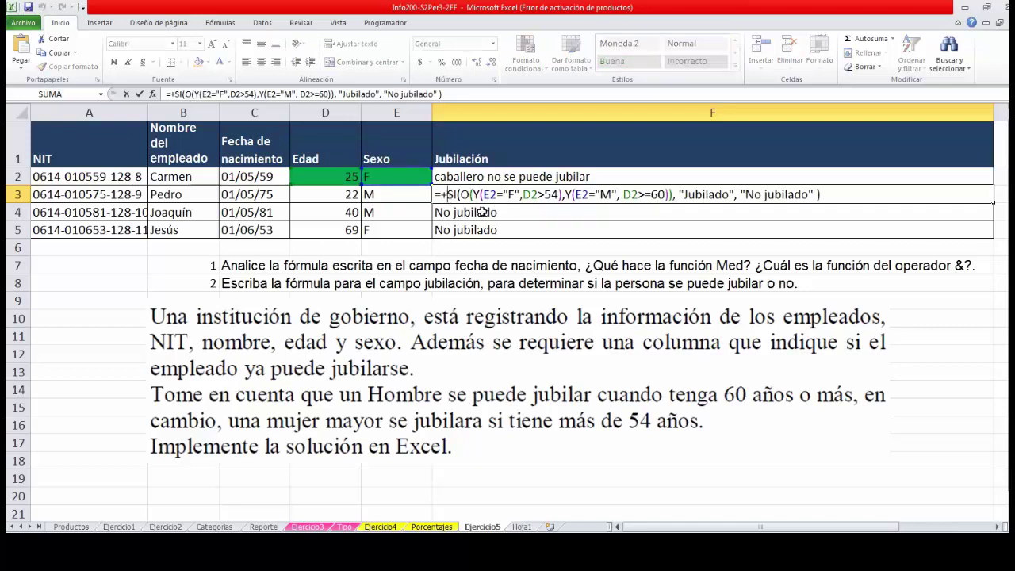
pyautogui.press('BackSpace')
pyautogui.press('BackSpace')
pyautogui.press('Return')
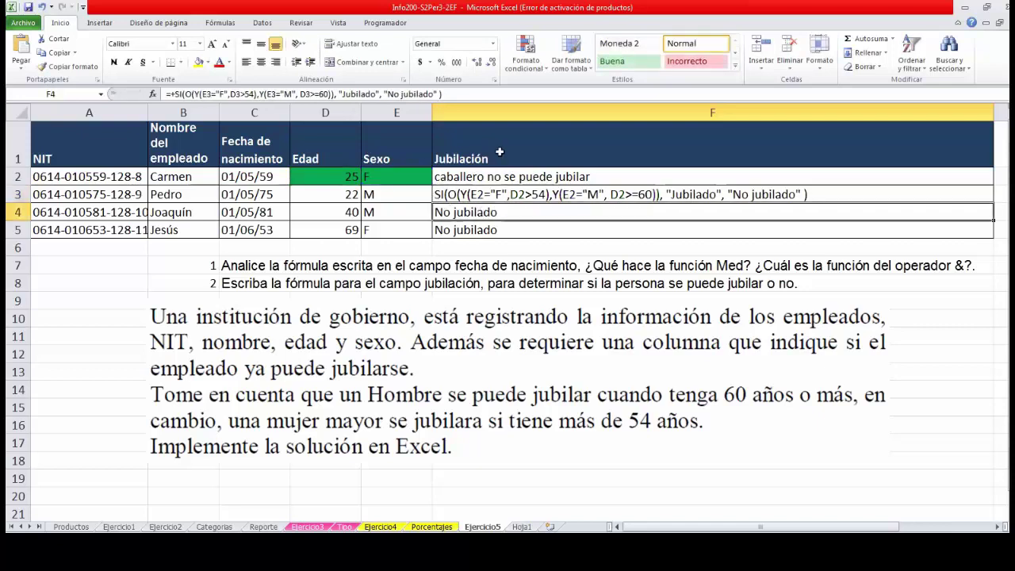
# Copy the formula text from F3 to F20 and set its font size to 20.
pyautogui.click(506, 194)
pyautogui.hotkey('ctrl', 'c')
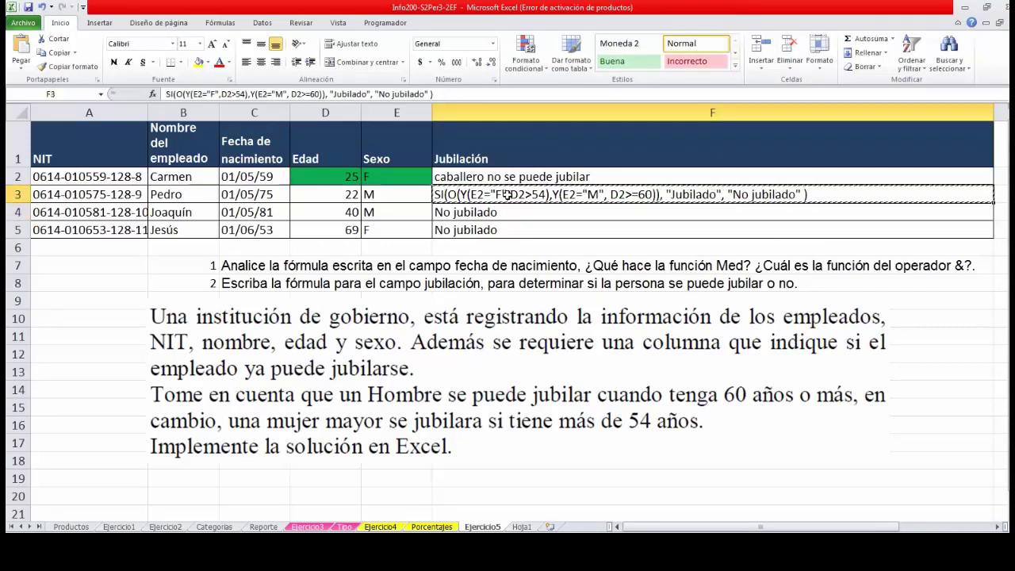
pyautogui.scroll(-2, 505, 194)
pyautogui.click(485, 362)
pyautogui.hotkey('ctrl', 'v')
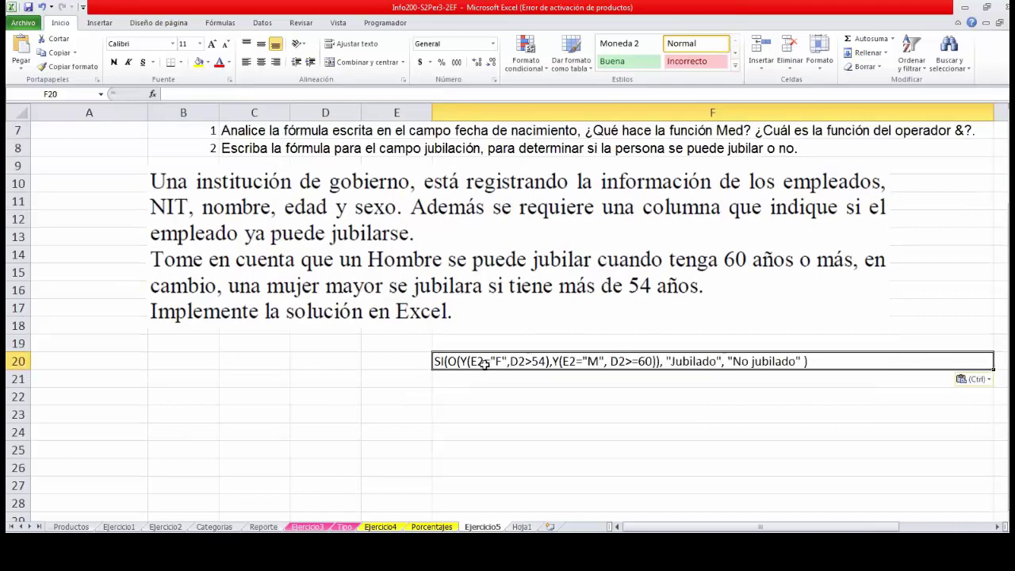
pyautogui.click(200, 43)
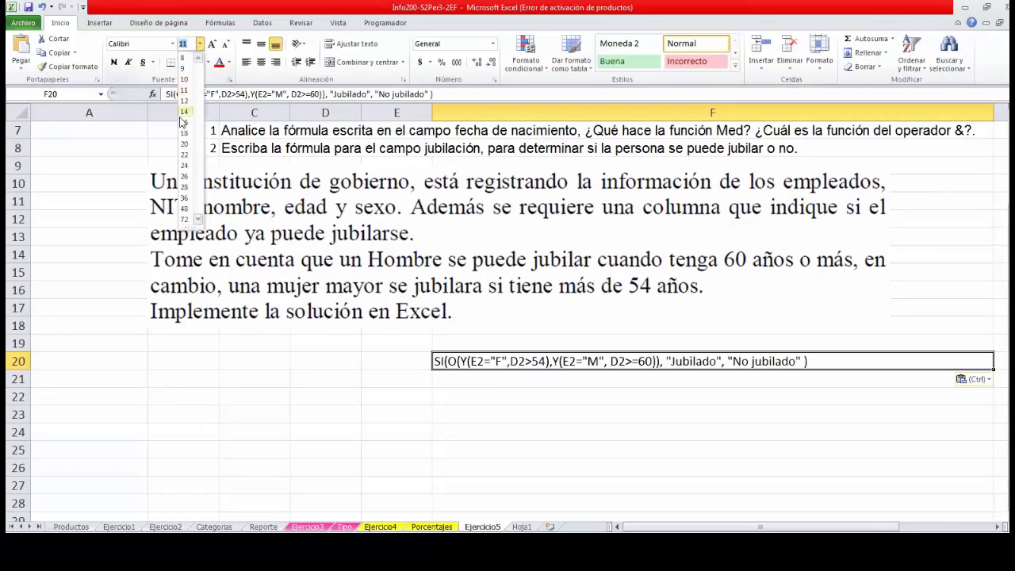
pyautogui.click(184, 143)
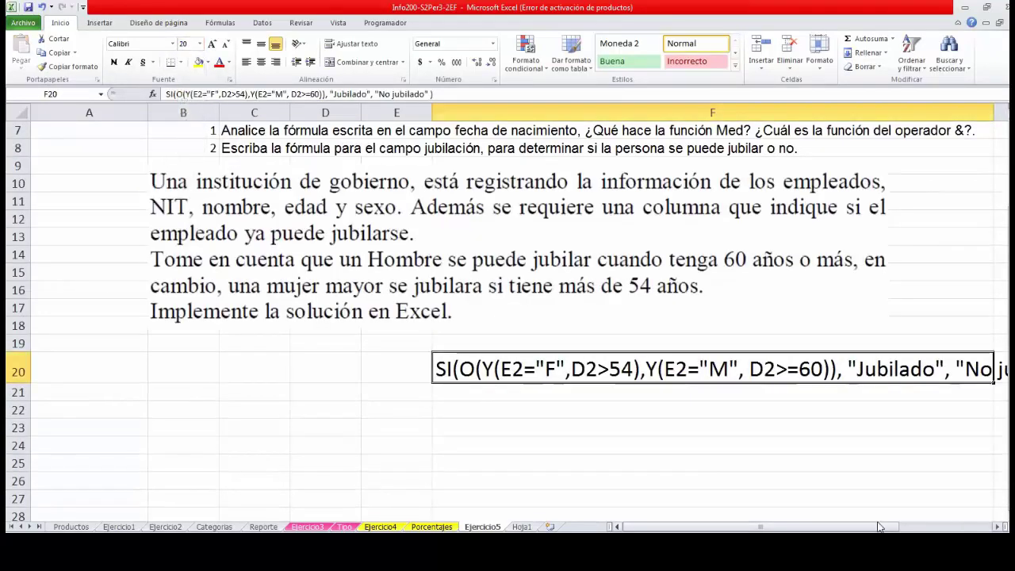
# Turn the formula in F2 into plain text by removing its leading =+.
pyautogui.moveTo(877, 526); pyautogui.dragTo(942, 526)
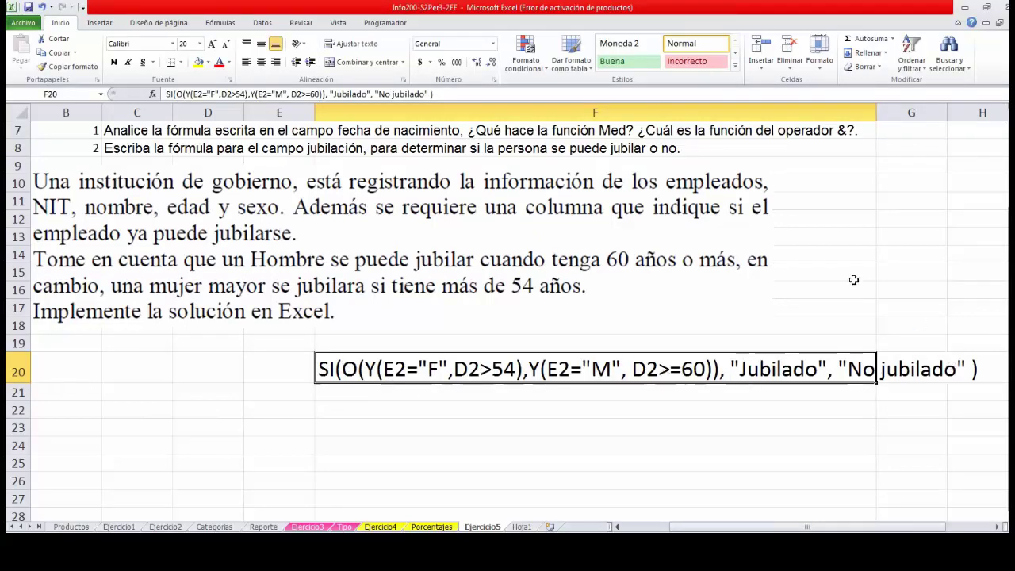
pyautogui.scroll(2, 853, 280)
pyautogui.click(470, 176)
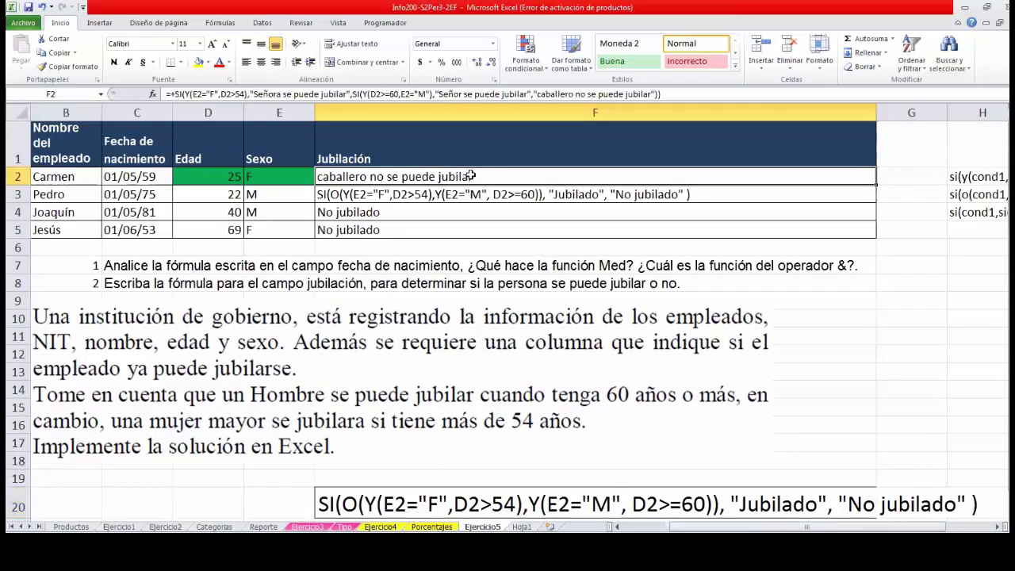
pyautogui.click(176, 94)
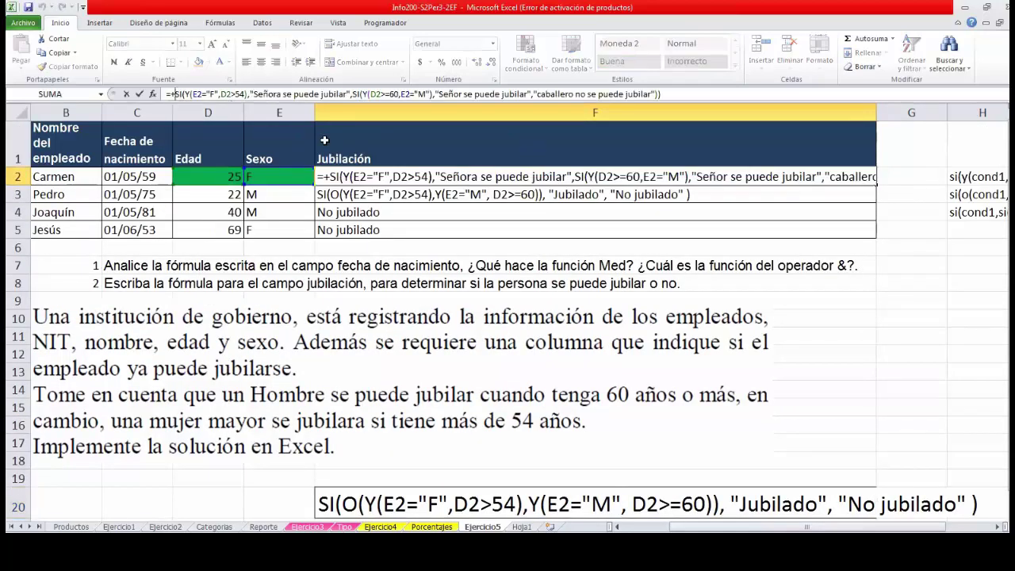
pyautogui.press('BackSpace')
pyautogui.press('BackSpace')
pyautogui.press('Return')
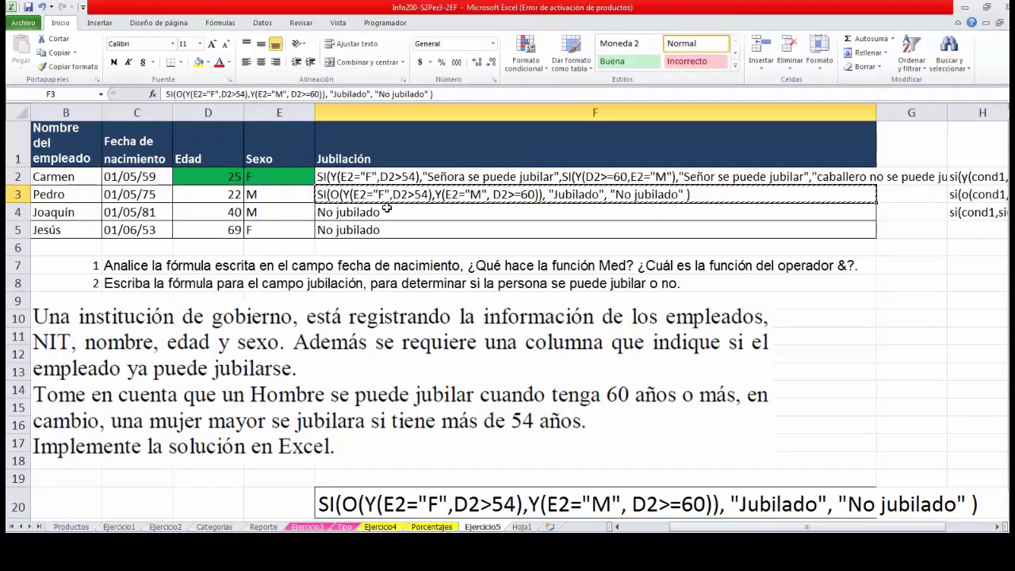
# Paste the copied formula text from F3 into F23 and apply the formatting of F20 to it.
pyautogui.scroll(-1, 395, 398)
pyautogui.click(370, 480)
pyautogui.hotkey('ctrl', 'v')
pyautogui.scroll(-4, 378, 476)
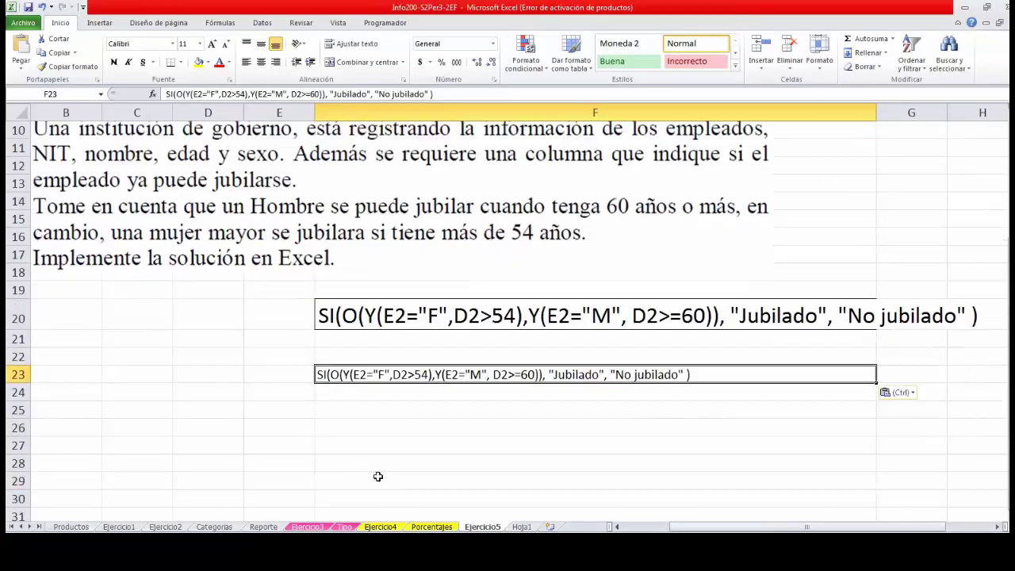
pyautogui.click(350, 206)
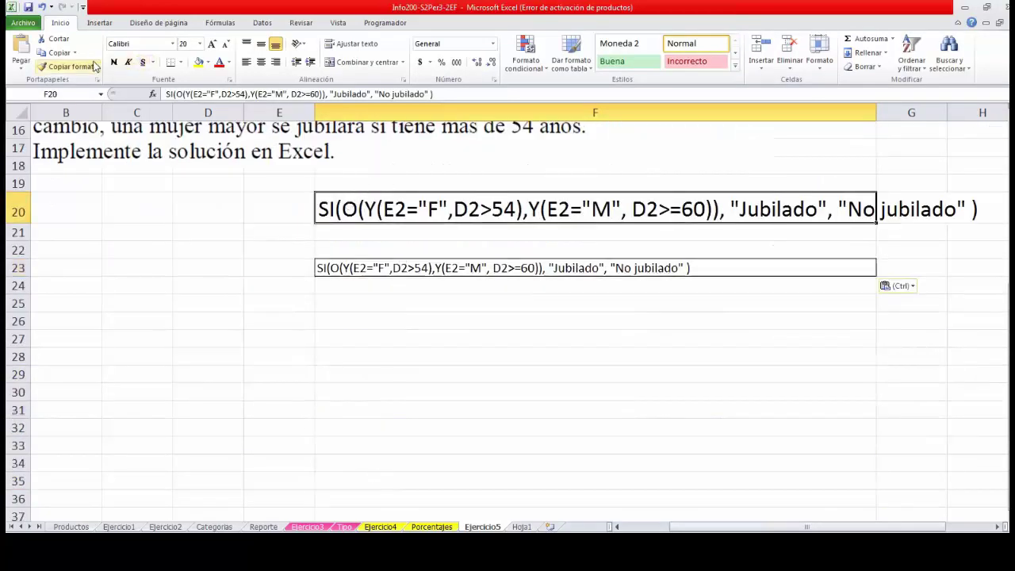
pyautogui.click(68, 66)
pyautogui.click(392, 268)
pyautogui.click(375, 351)
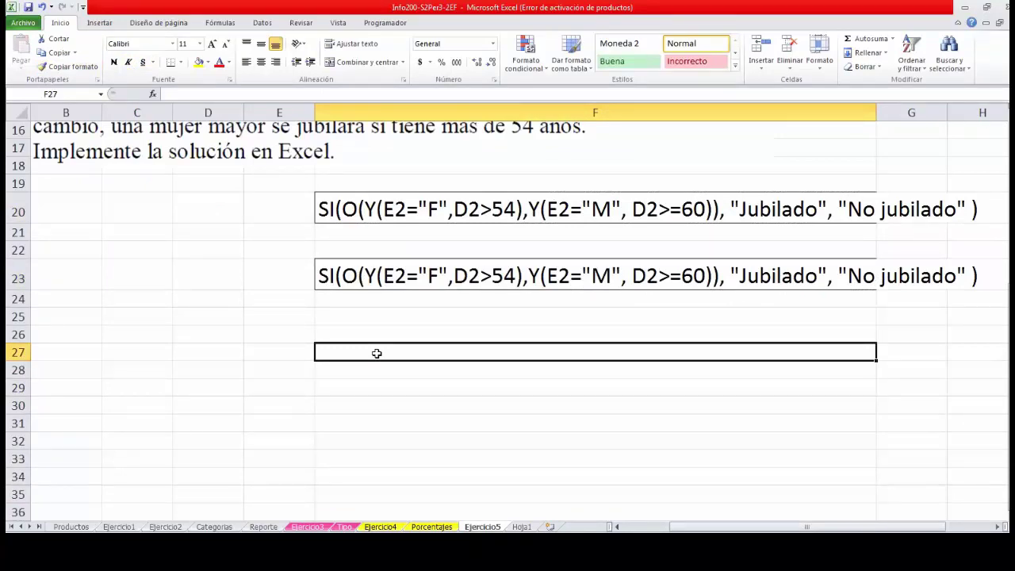
# Copy the nested SI formula text from F2 into F23, replacing its content.
pyautogui.scroll(5, 376, 349)
pyautogui.click(388, 175)
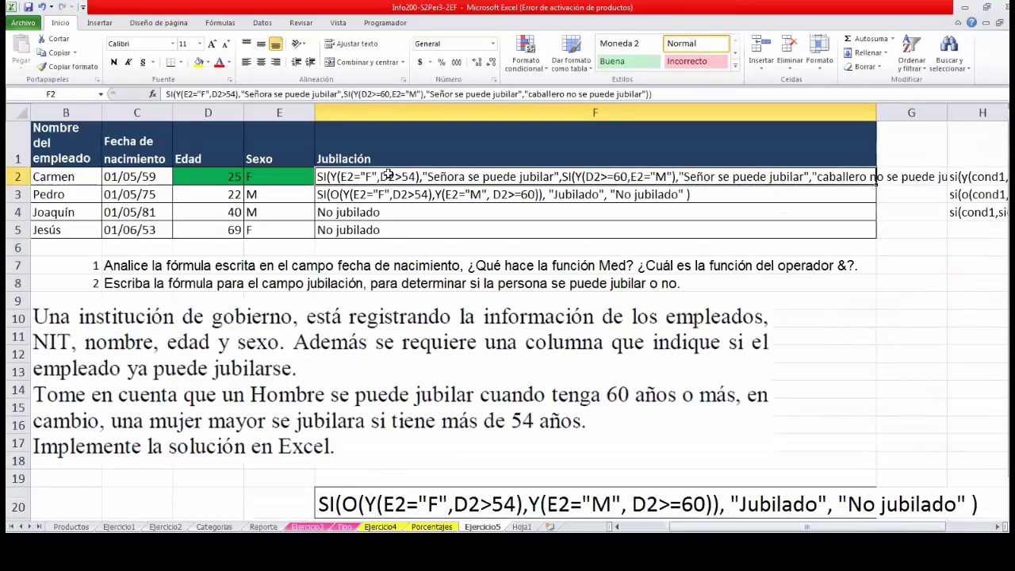
pyautogui.hotkey('ctrl', 'c')
pyautogui.scroll(-4, 446, 383)
pyautogui.click(410, 323)
pyautogui.hotkey('ctrl', 'v')
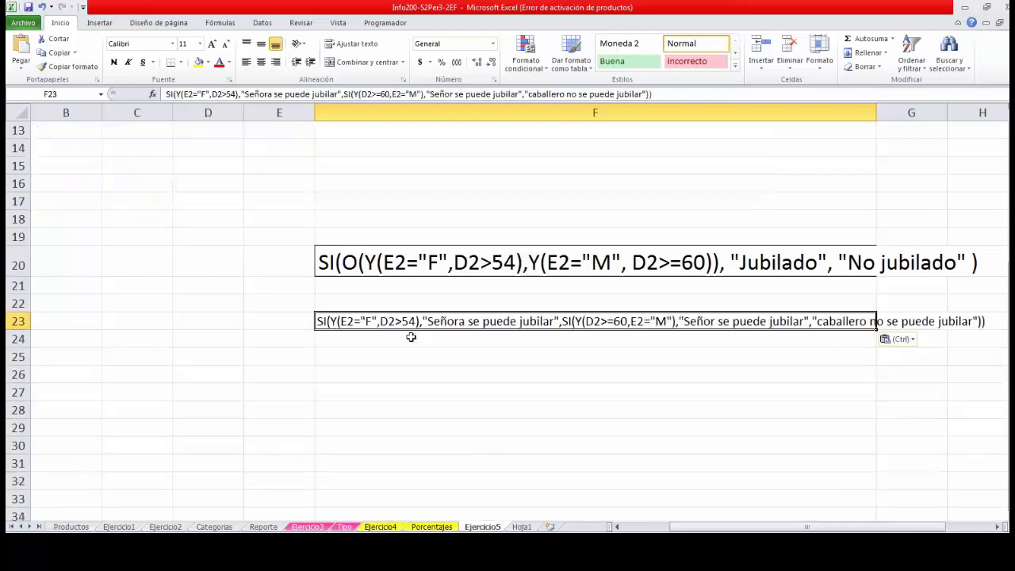
# Apply the cell formatting of F20 to the formula text in F23 and compare both formulas.
pyautogui.click(397, 269)
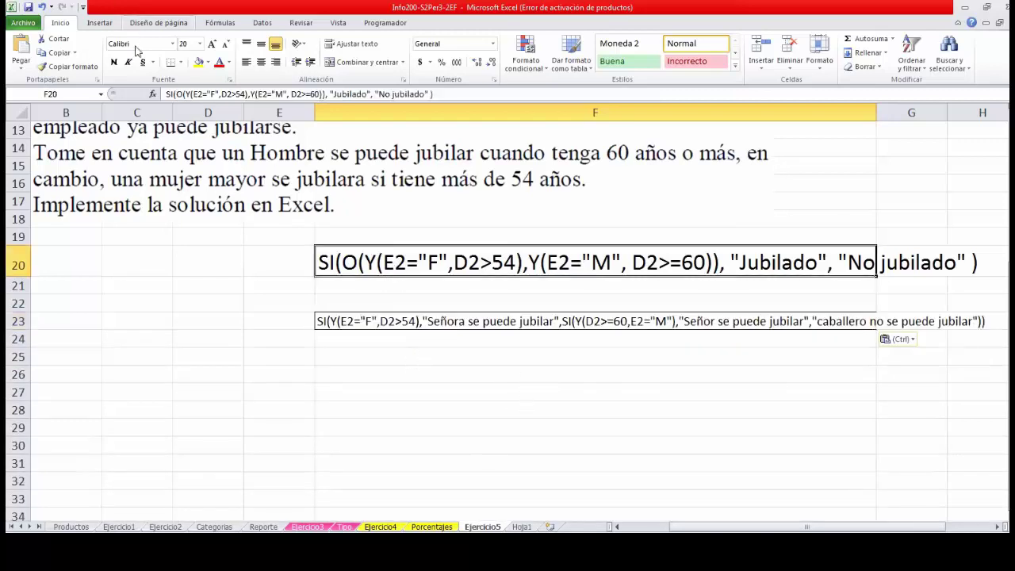
pyautogui.click(68, 66)
pyautogui.click(454, 322)
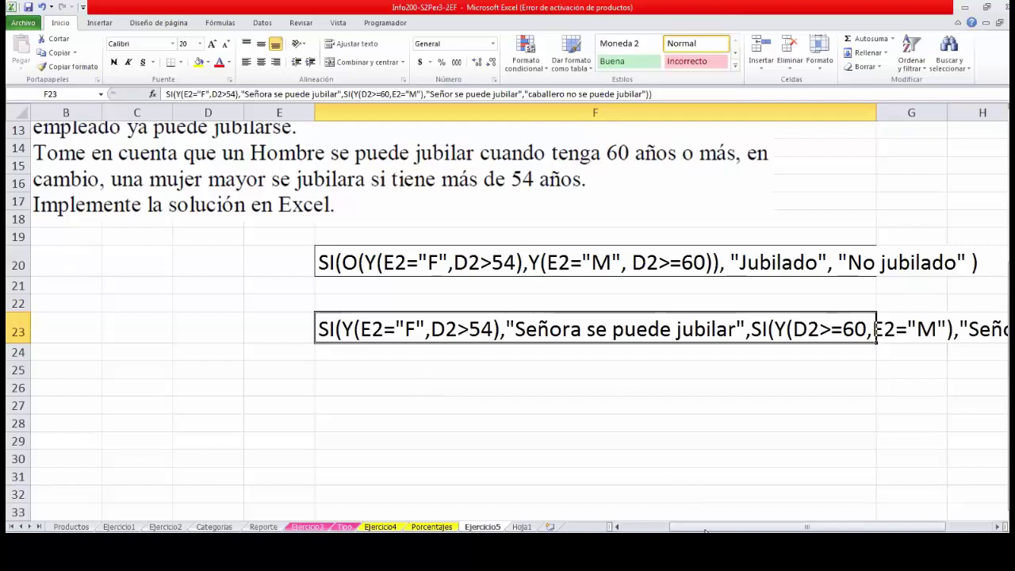
pyautogui.moveTo(698, 528); pyautogui.dragTo(830, 527)
pyautogui.click(520, 255)
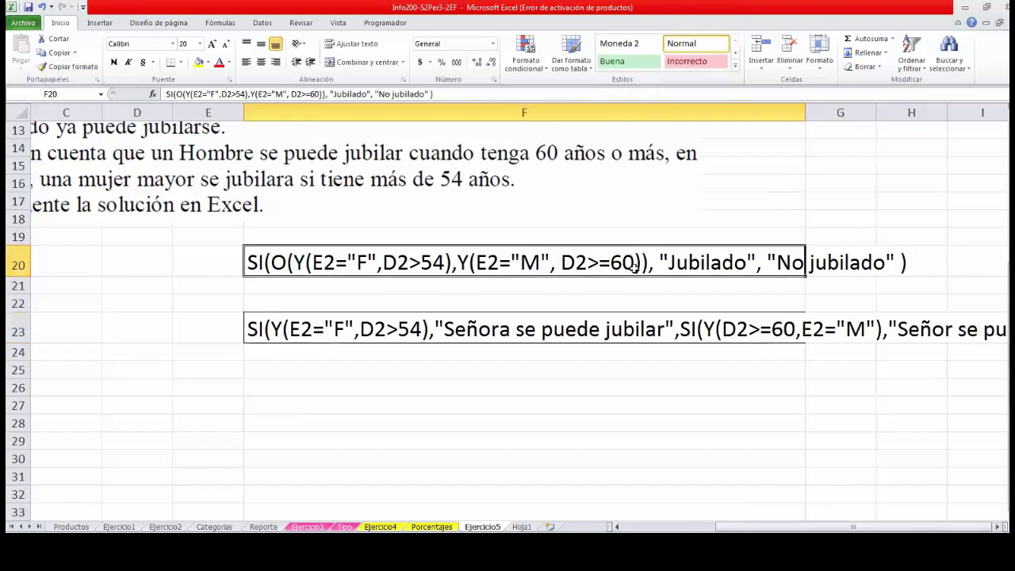